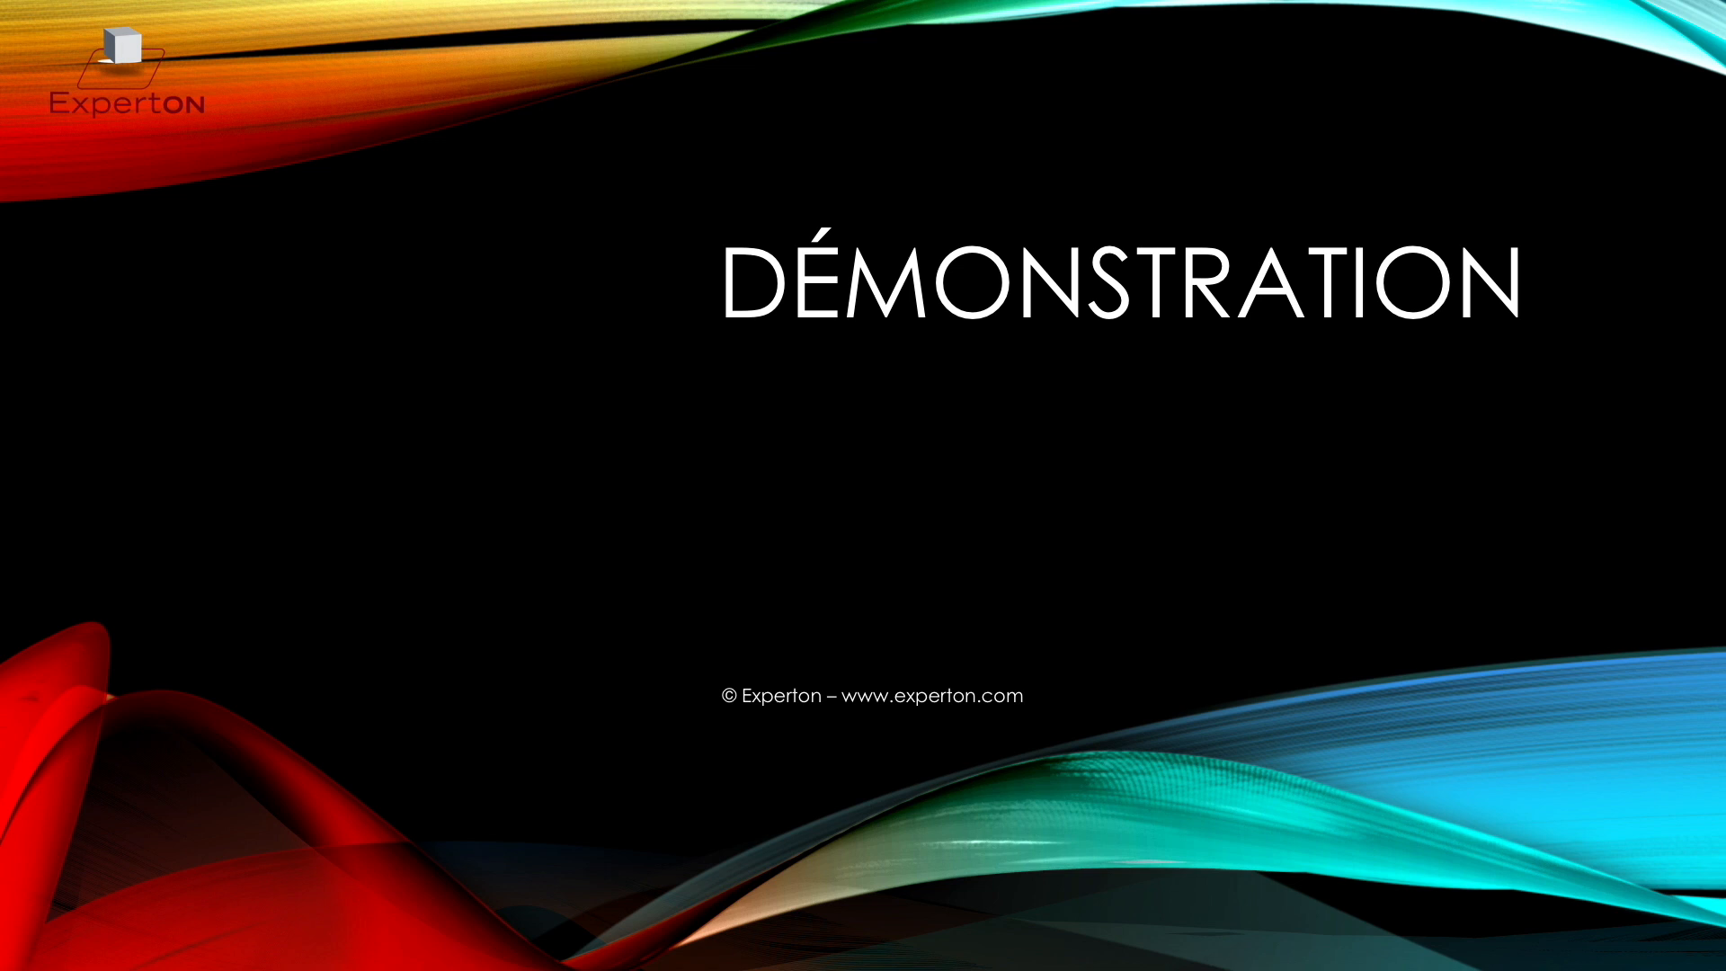
key(Right)
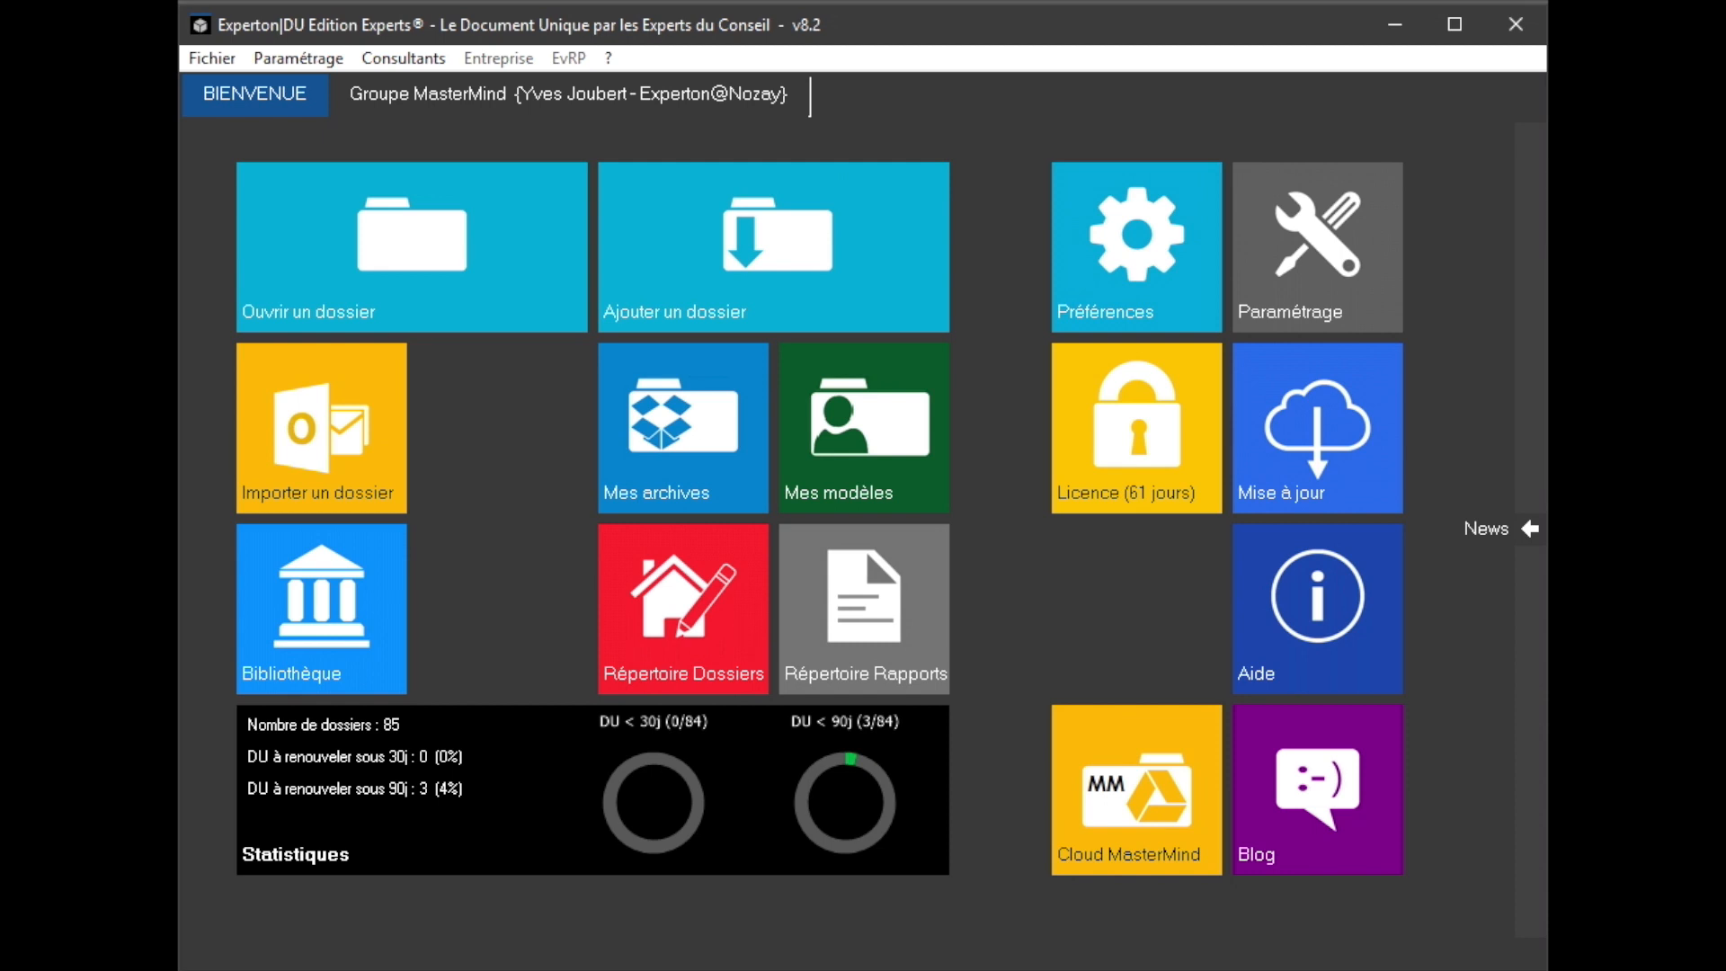
Open the customisation list of the EvRP risk families from the settings and look through it to the end
click(1340, 230)
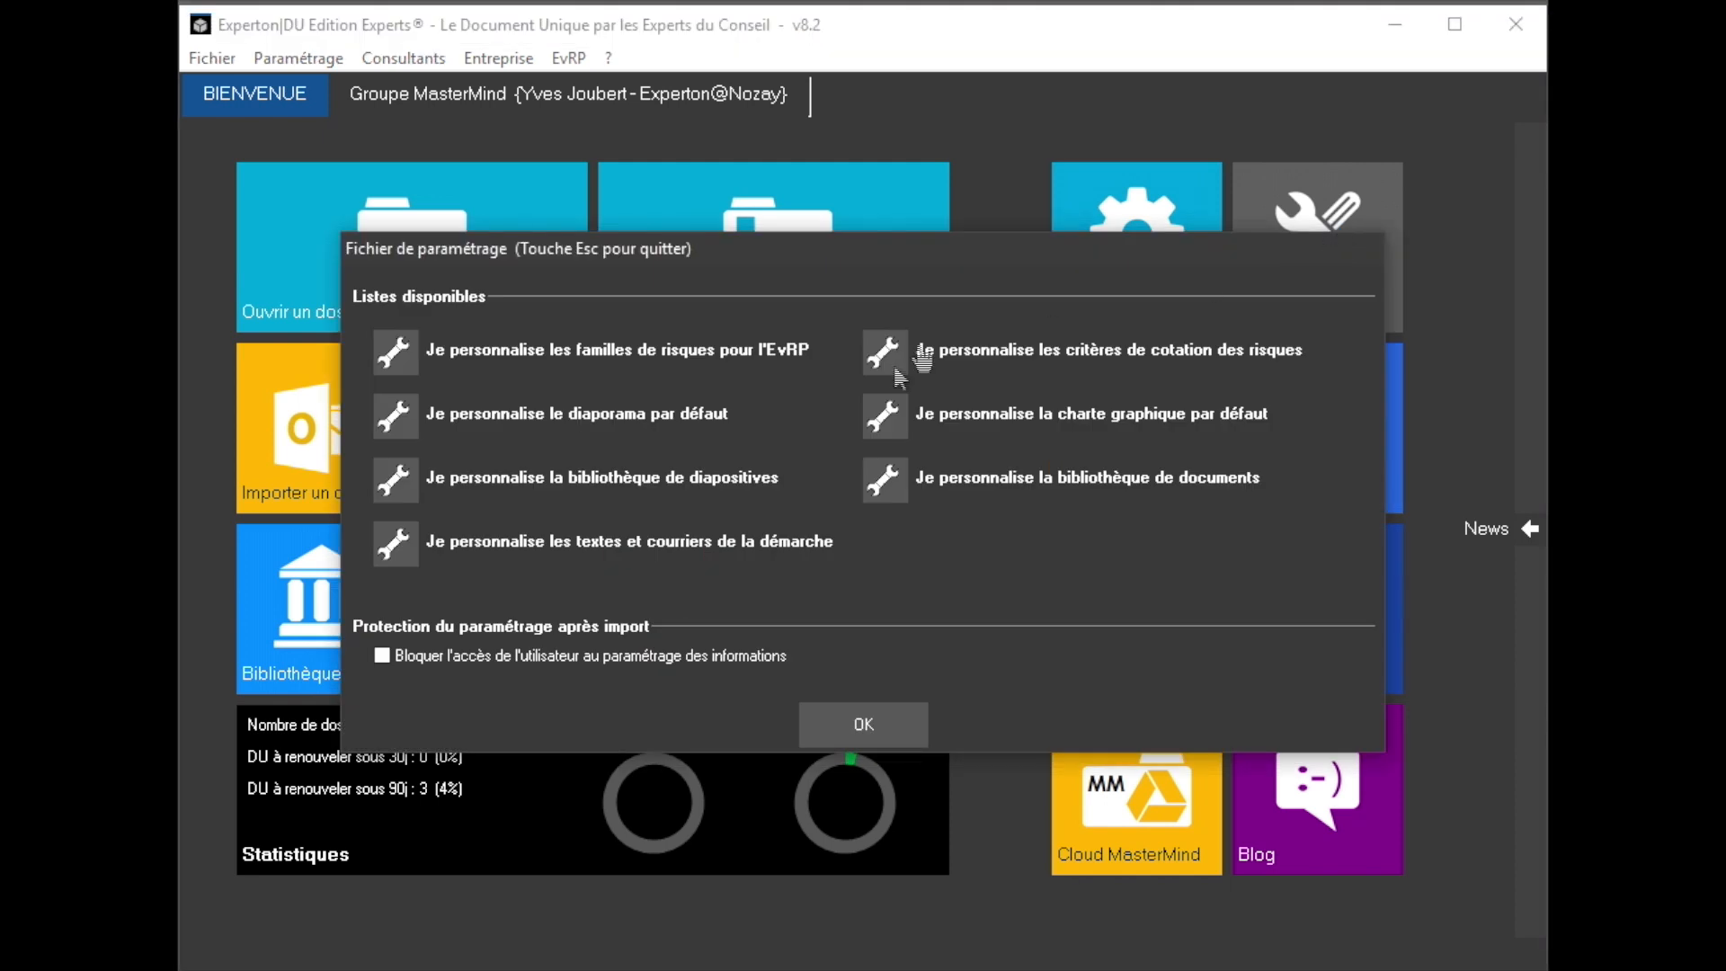
click(754, 356)
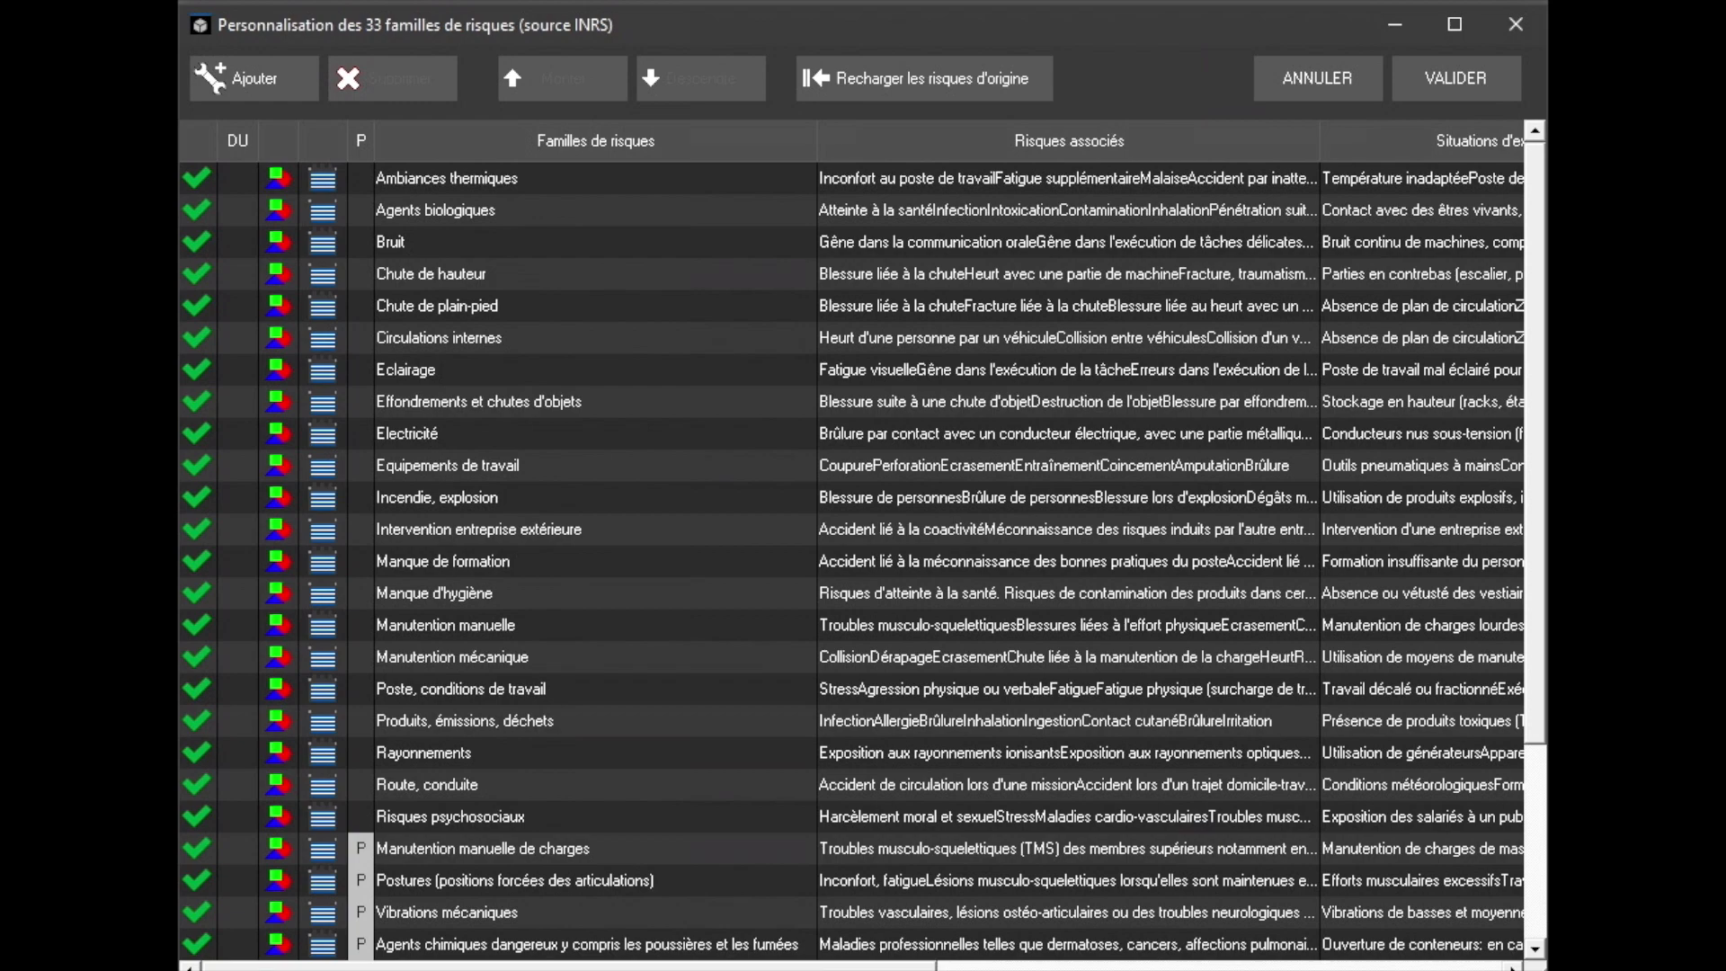
drag(1535, 387, 1534, 750)
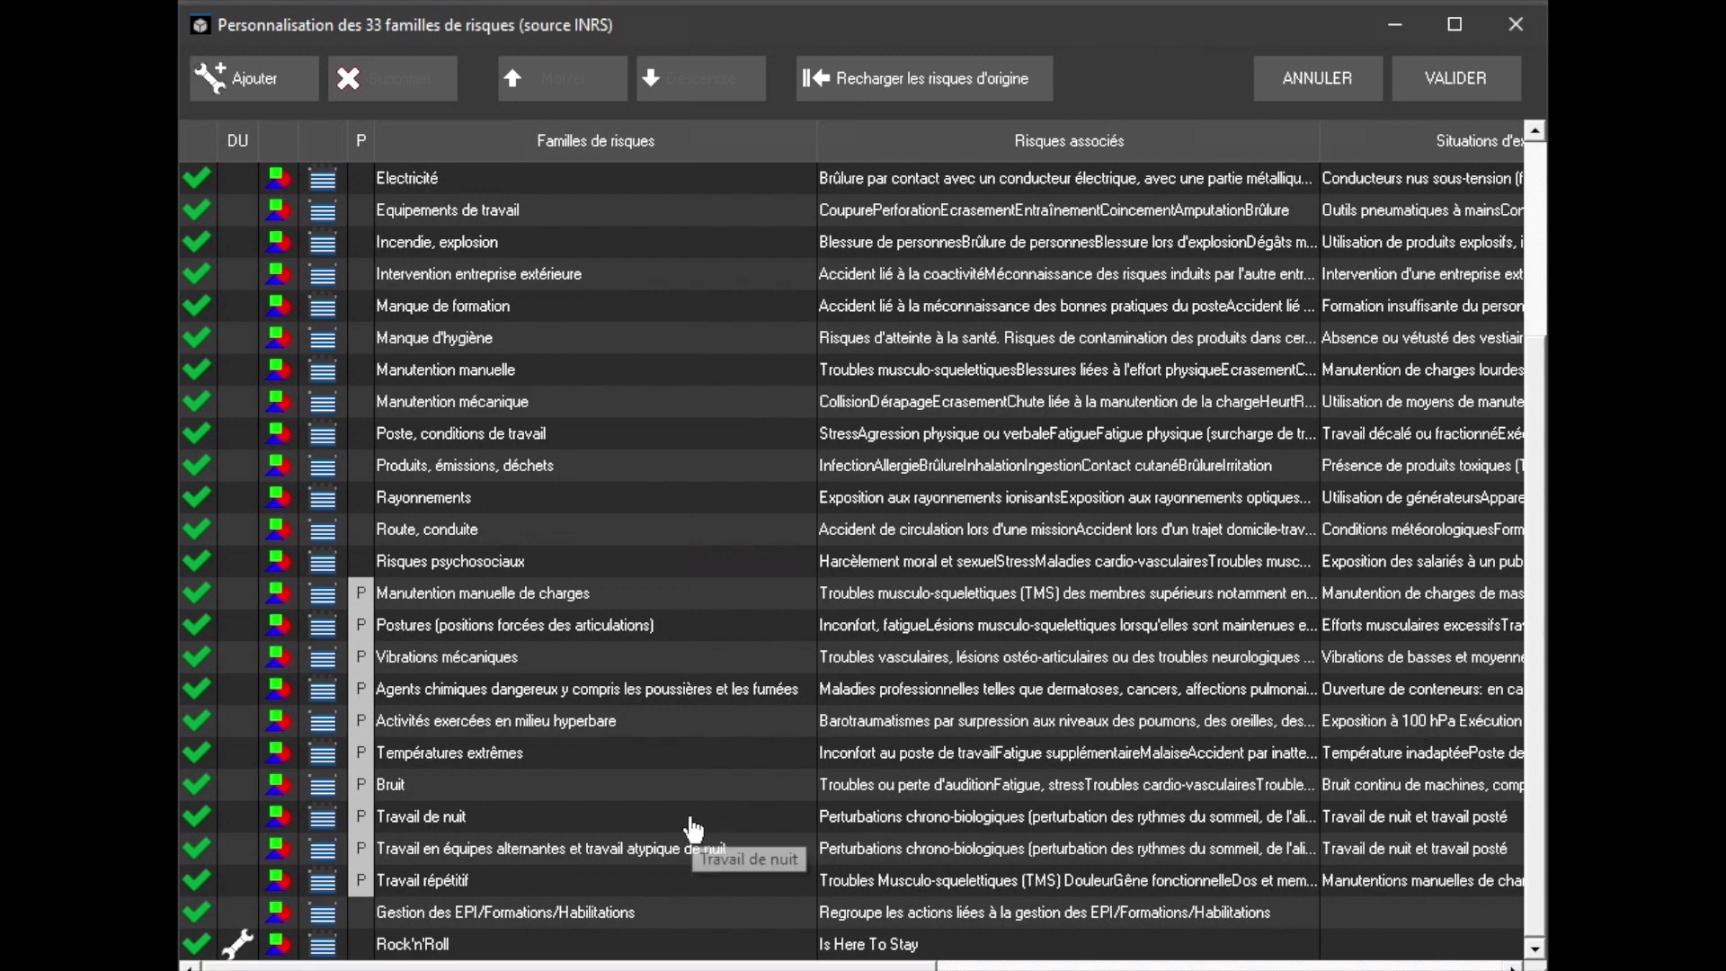
Examine the Travail de nuit hardship factor's associated risks, exposure situations, prevention measures, improvement leads and exposure thresholds
double_click(710, 816)
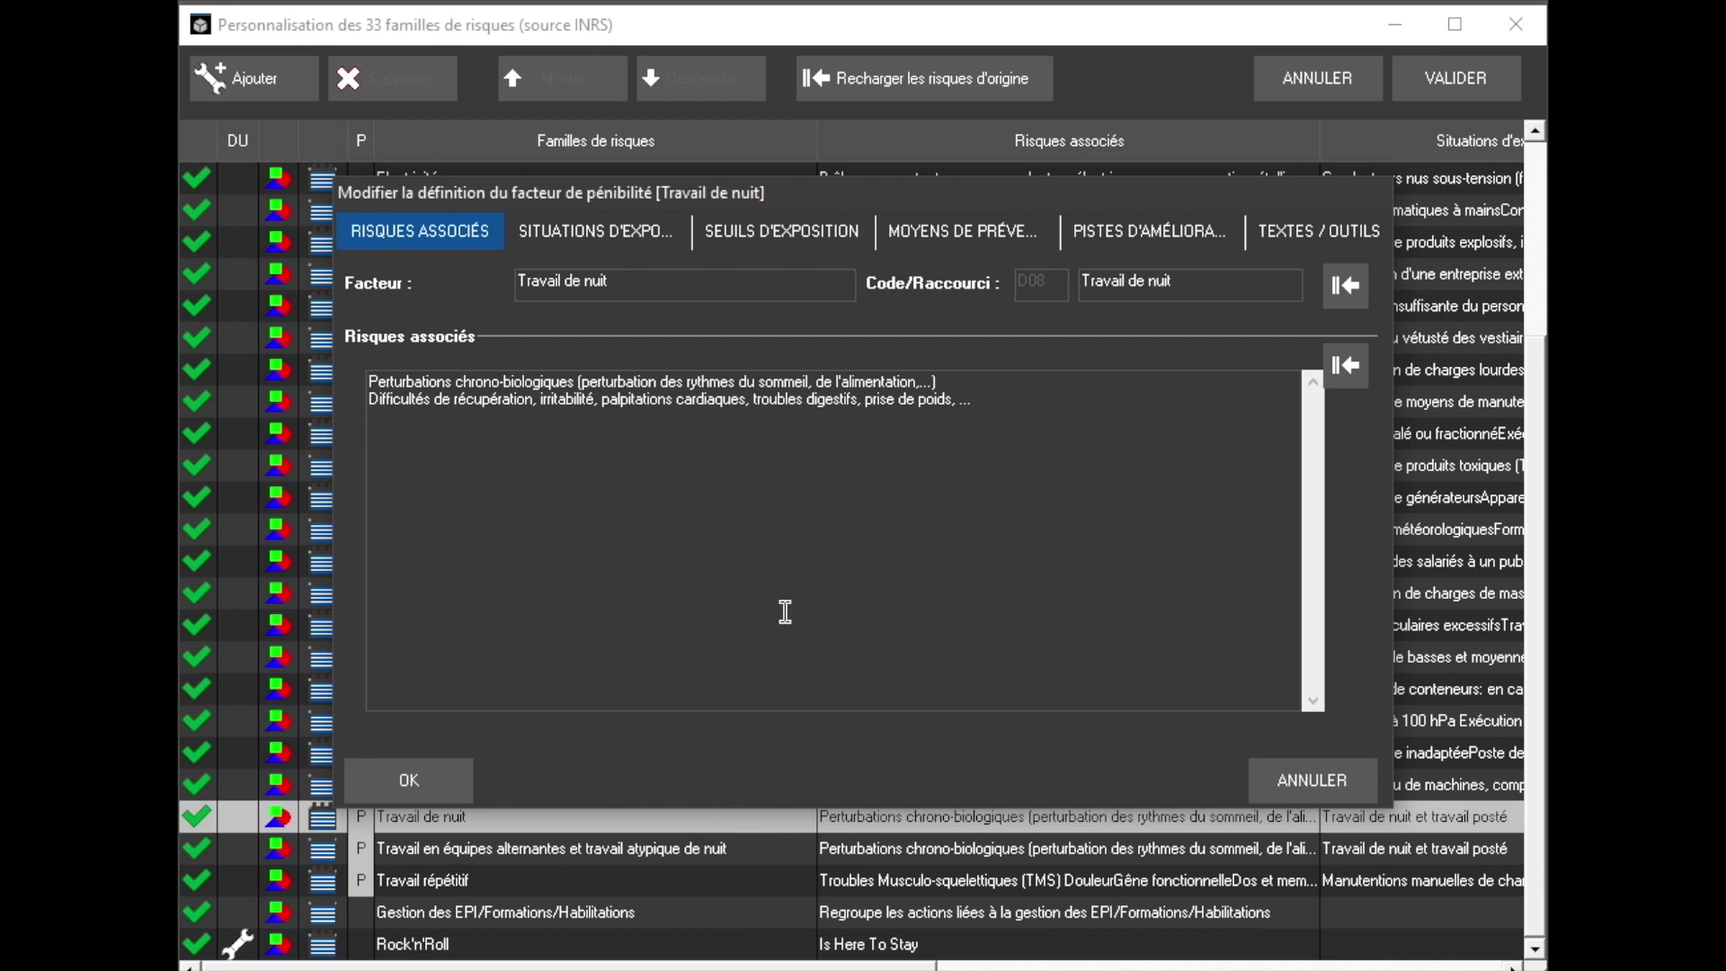
click(612, 240)
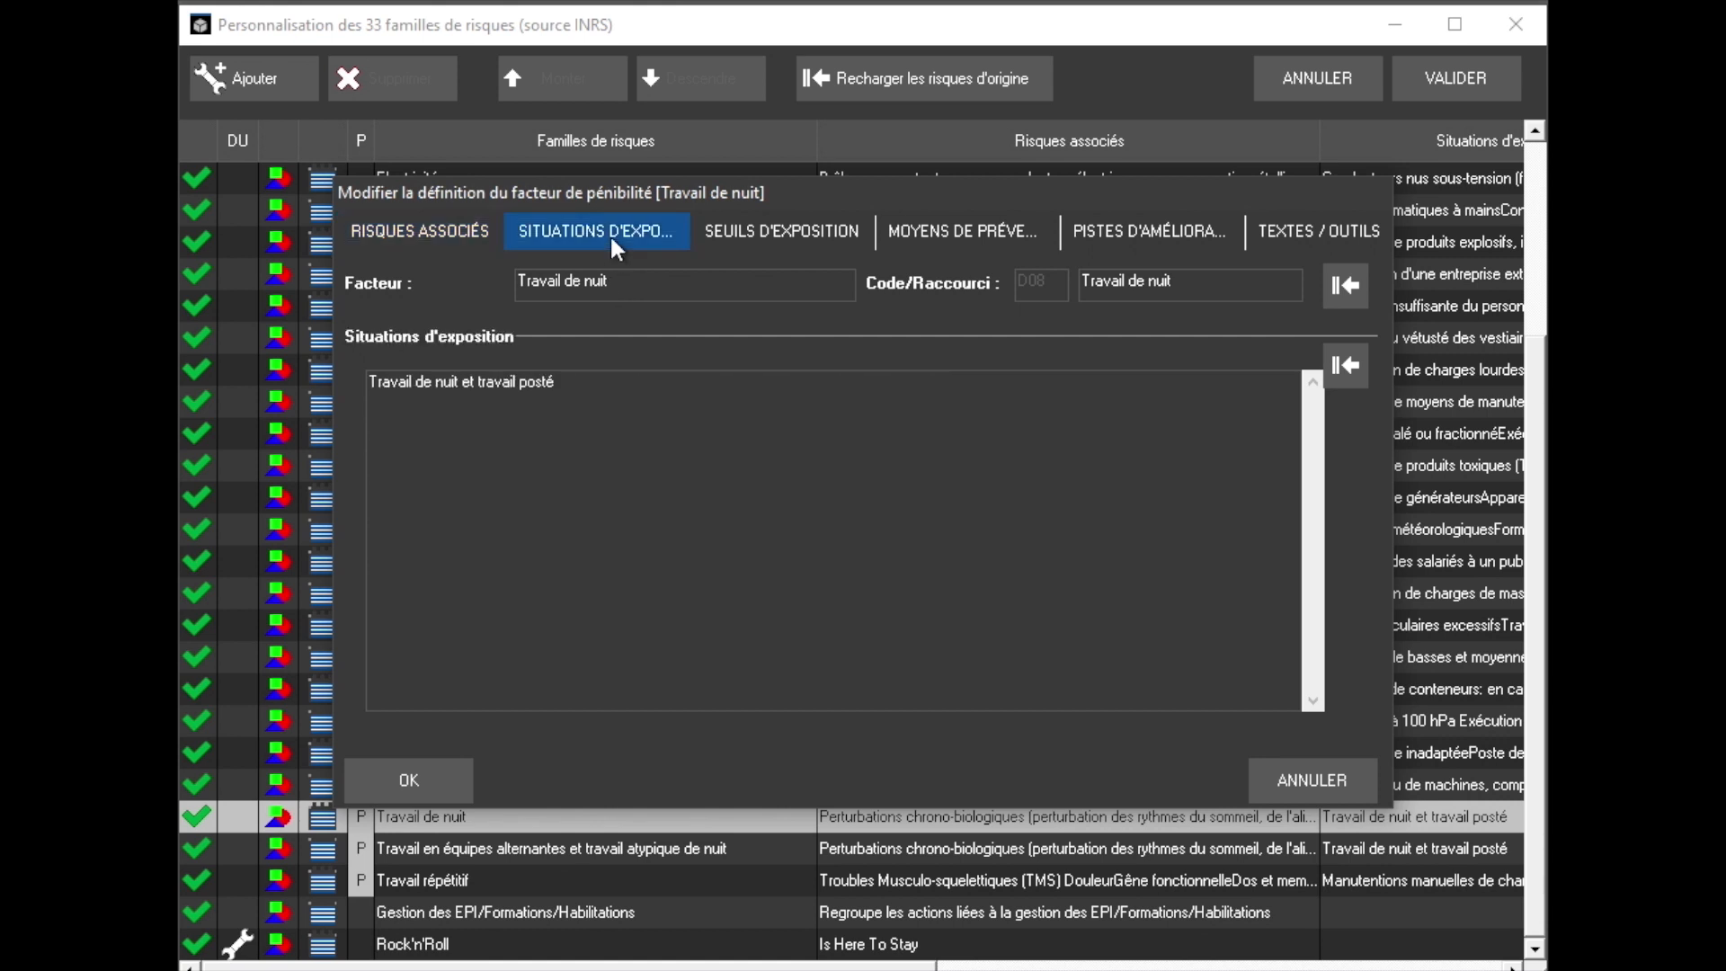
click(981, 236)
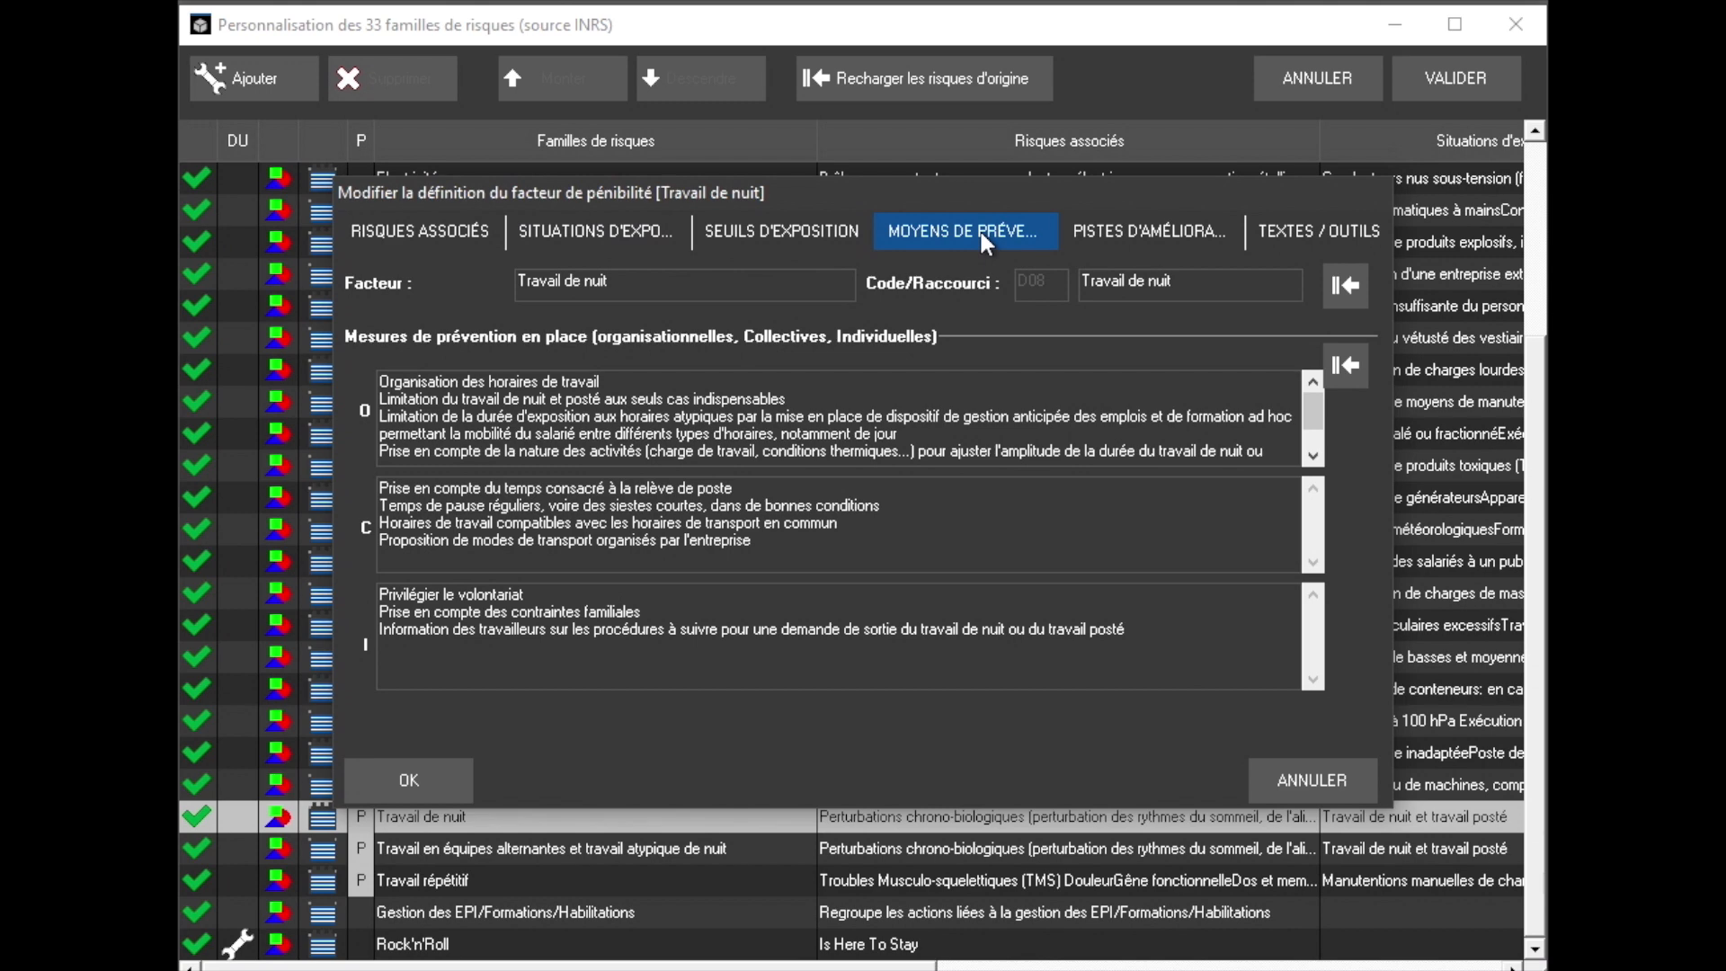
click(1107, 238)
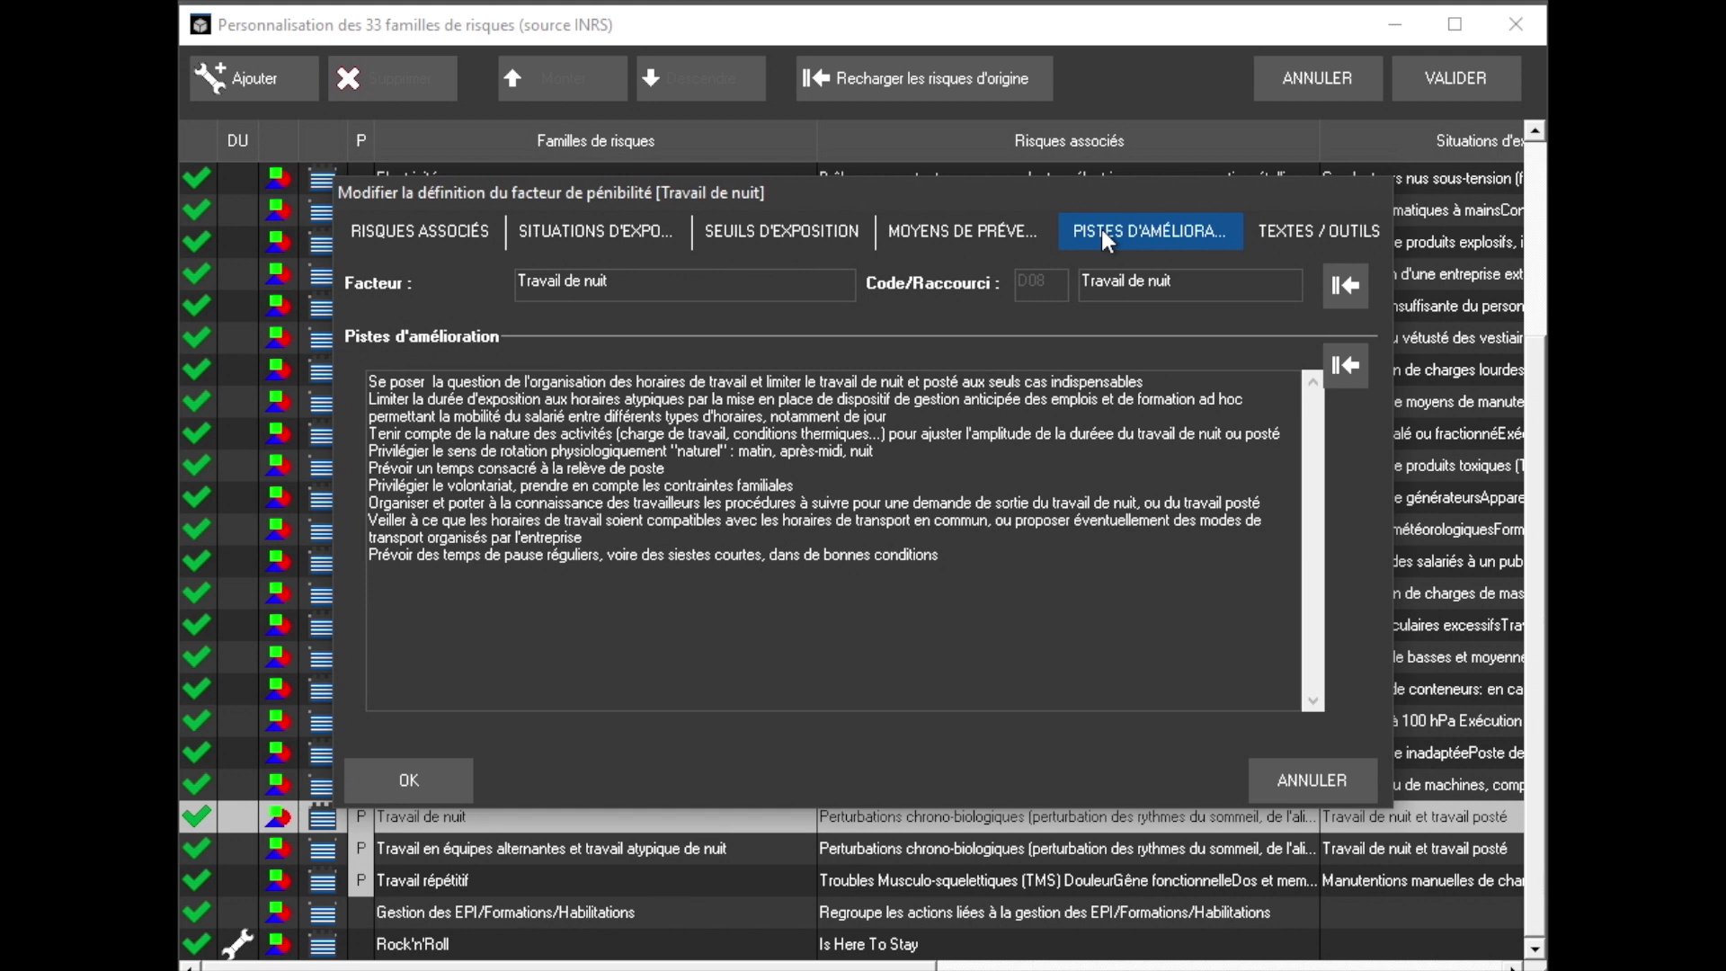
click(829, 231)
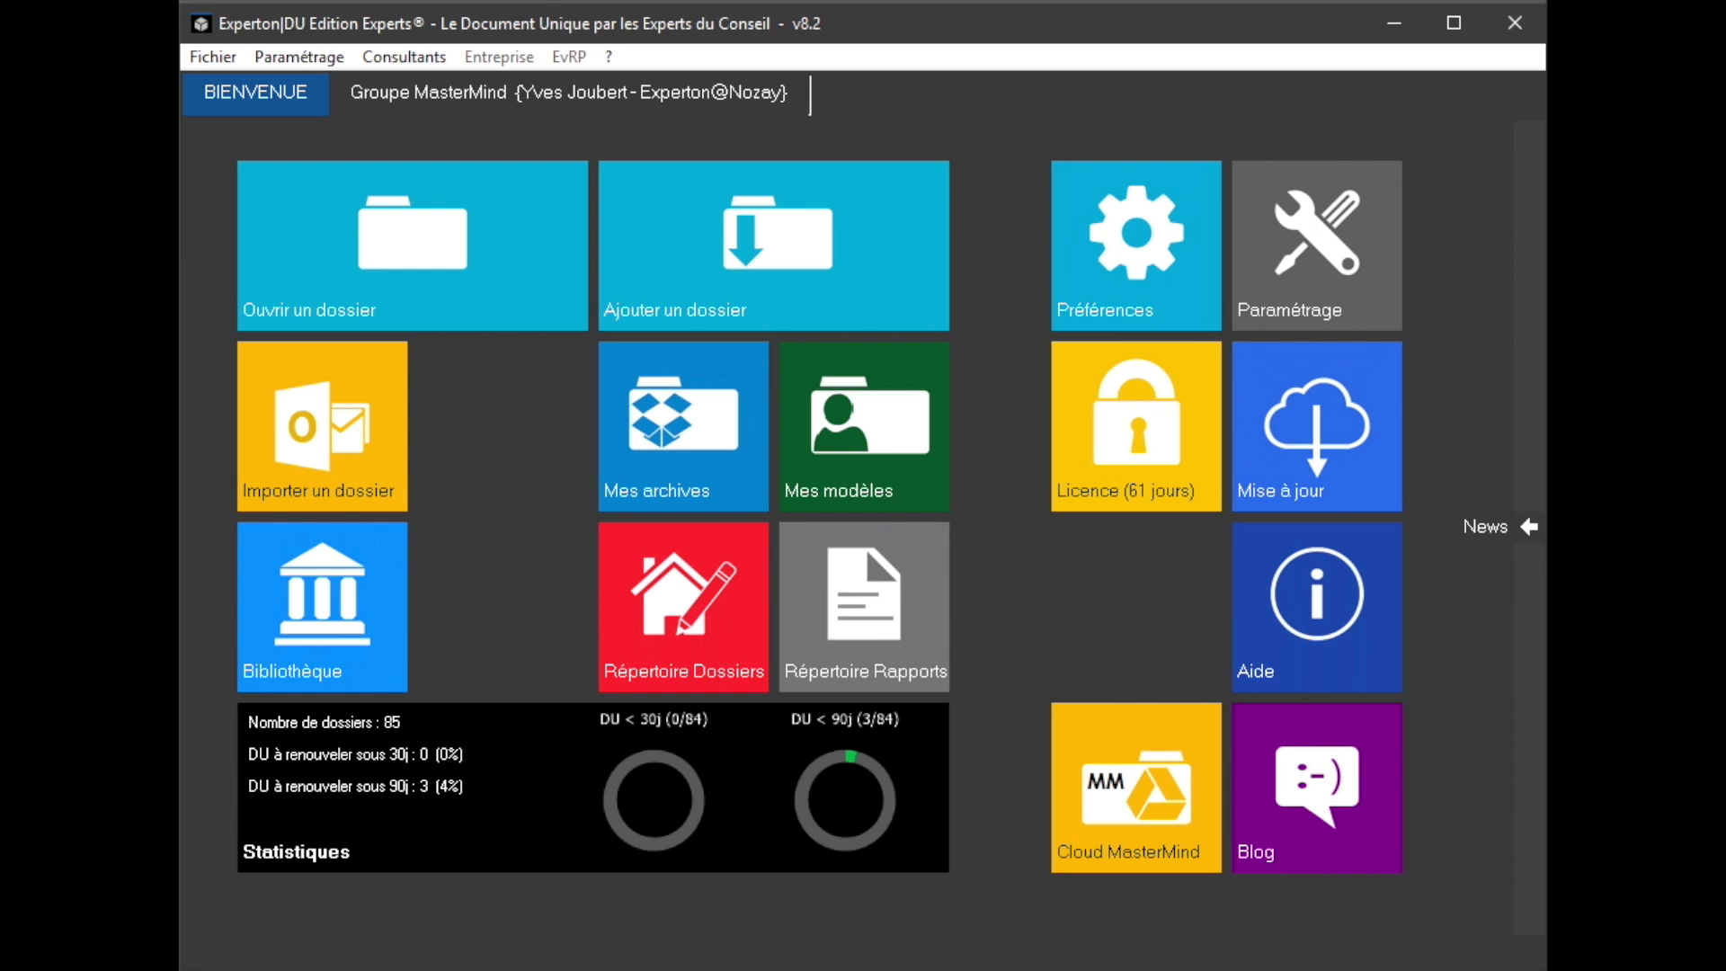
Open the recent dossier CroissantAndCo.ddu and bring up the personnel list from its company information
click(309, 270)
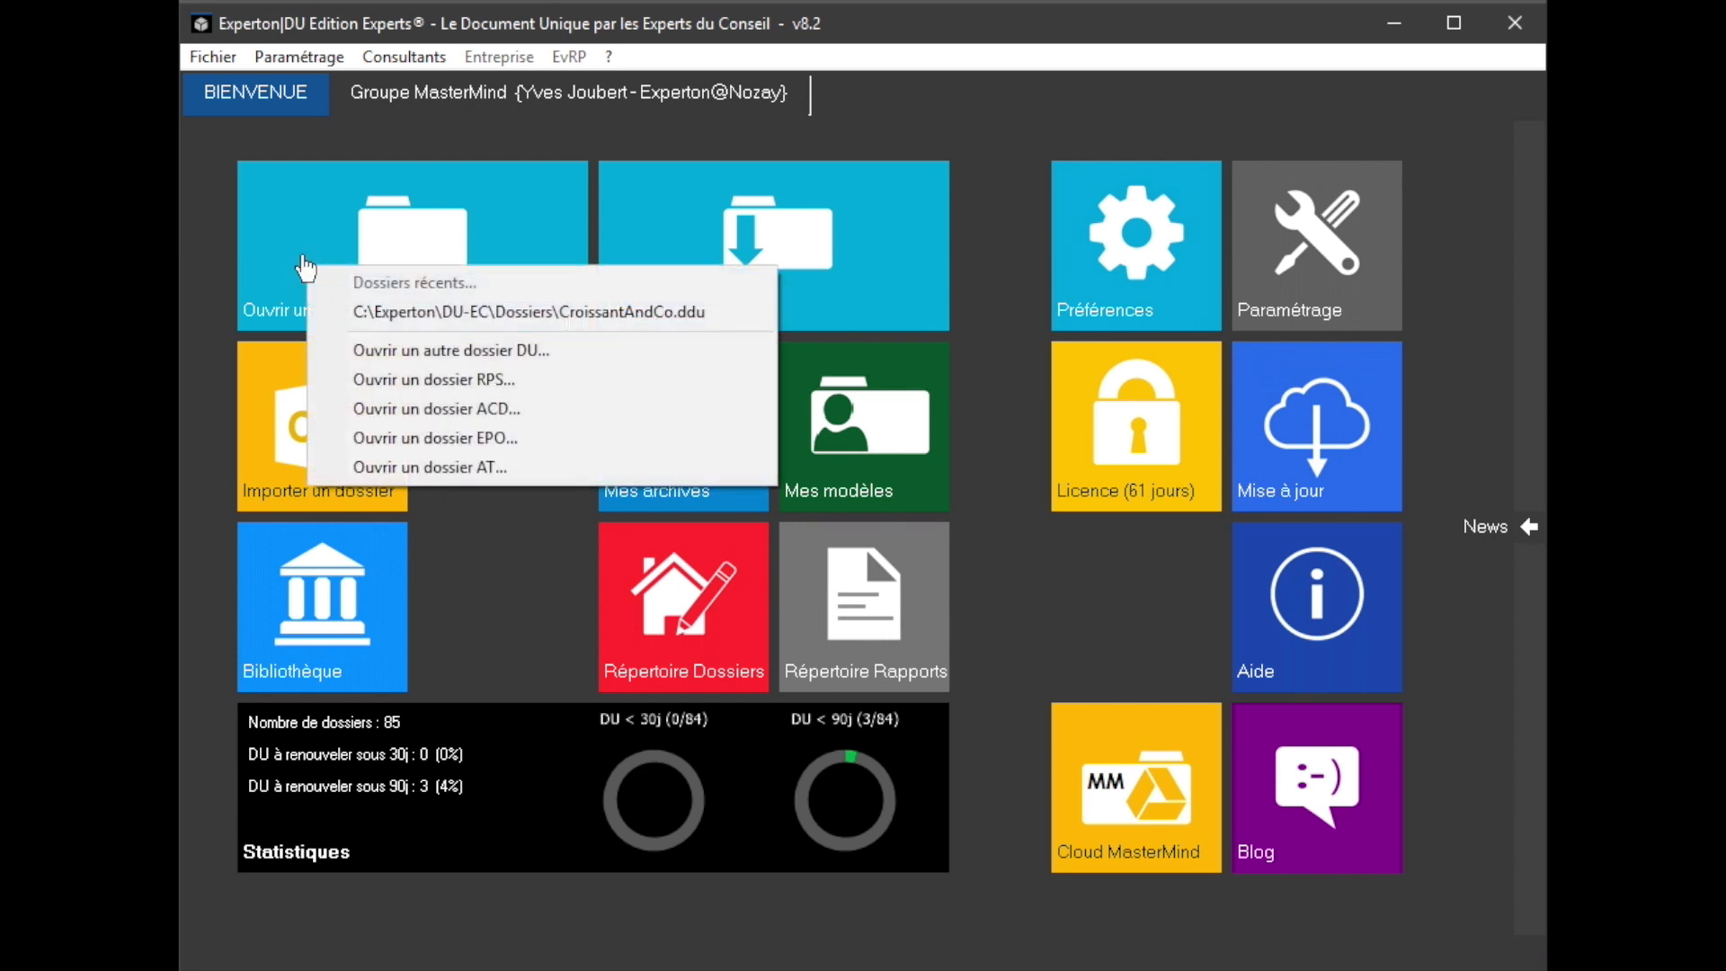
click(375, 316)
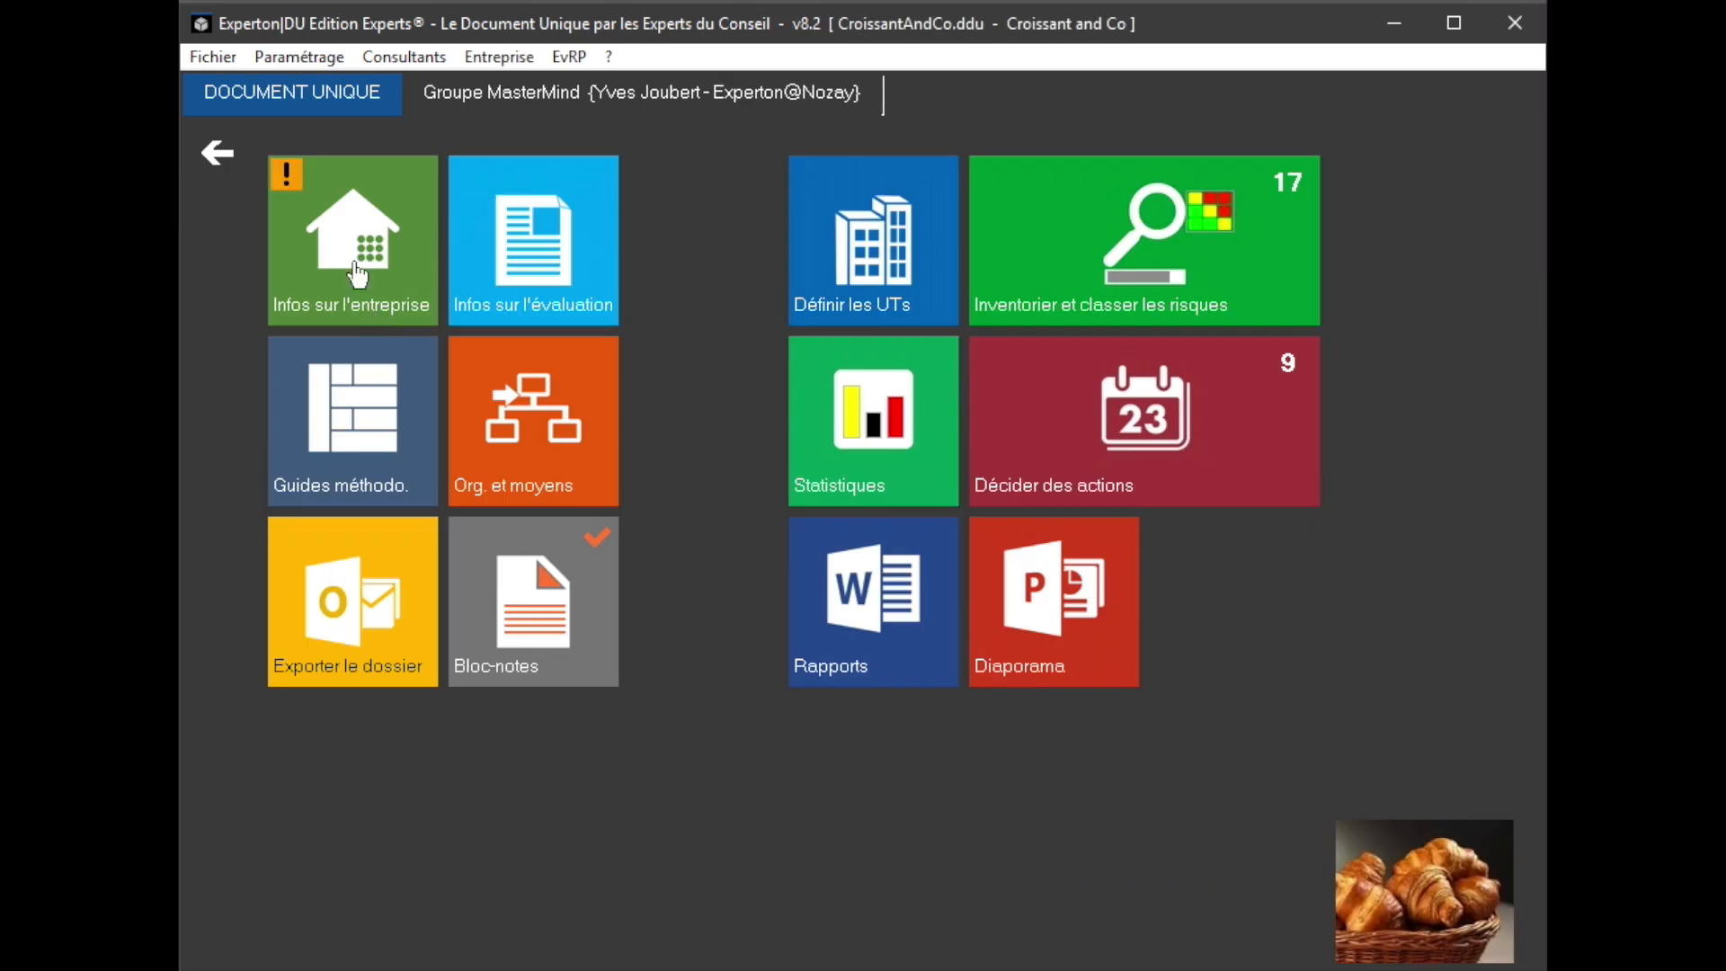
click(358, 268)
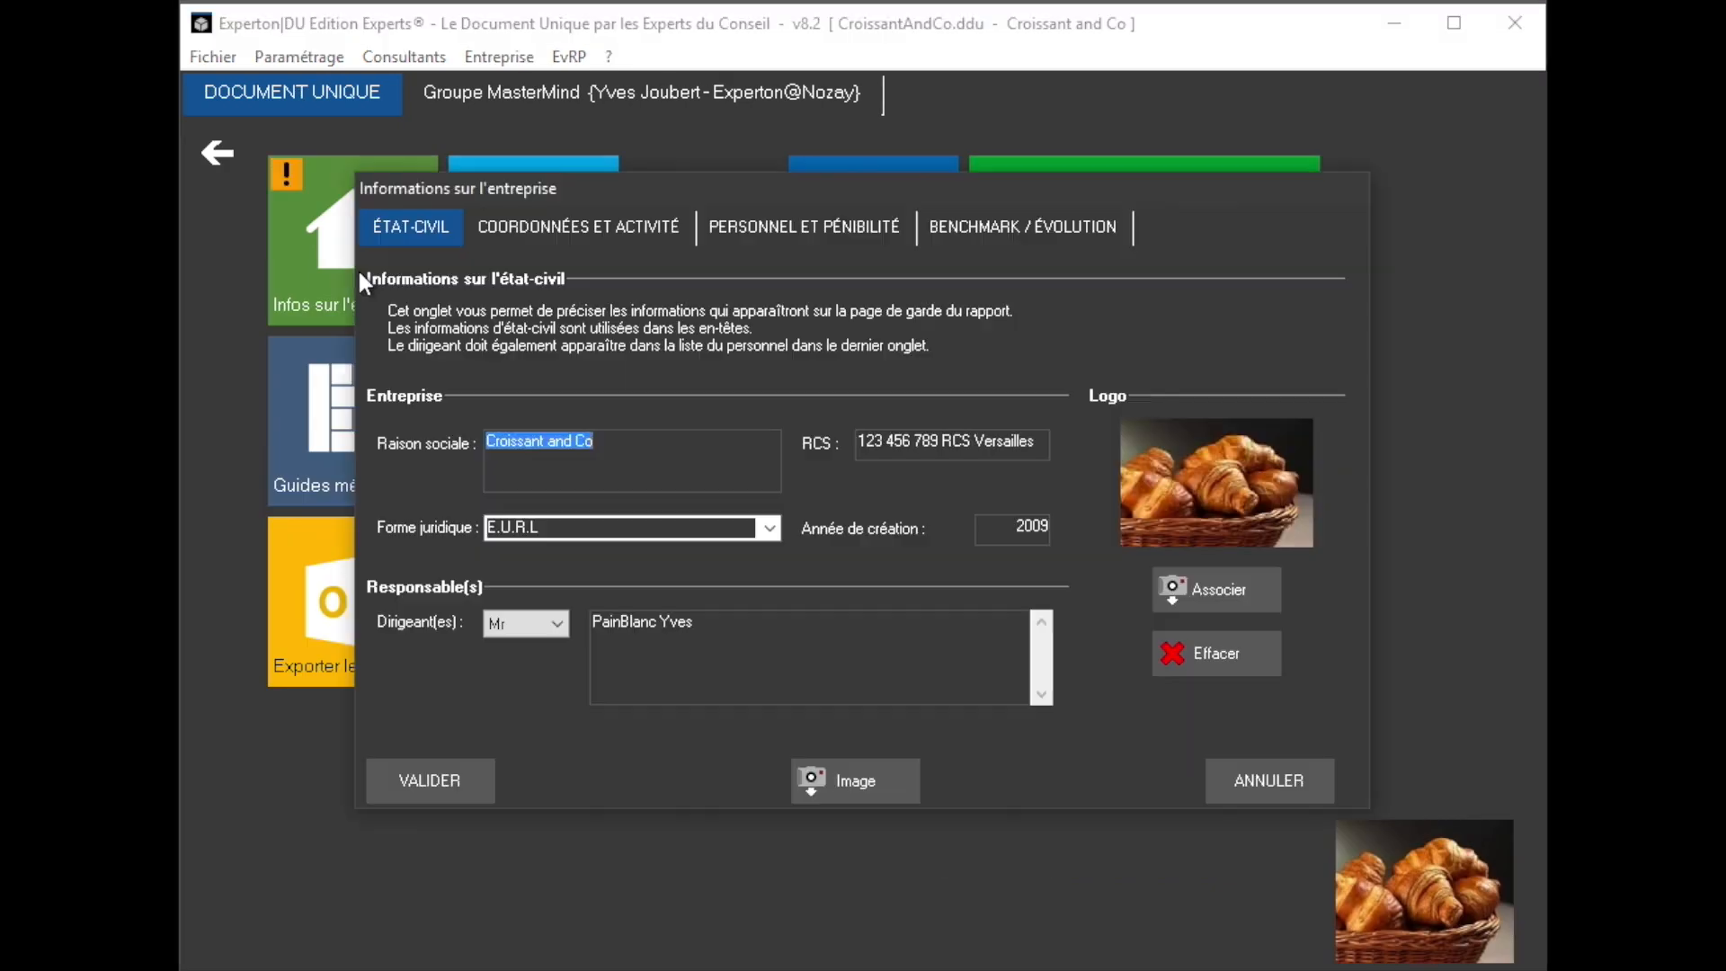
click(821, 226)
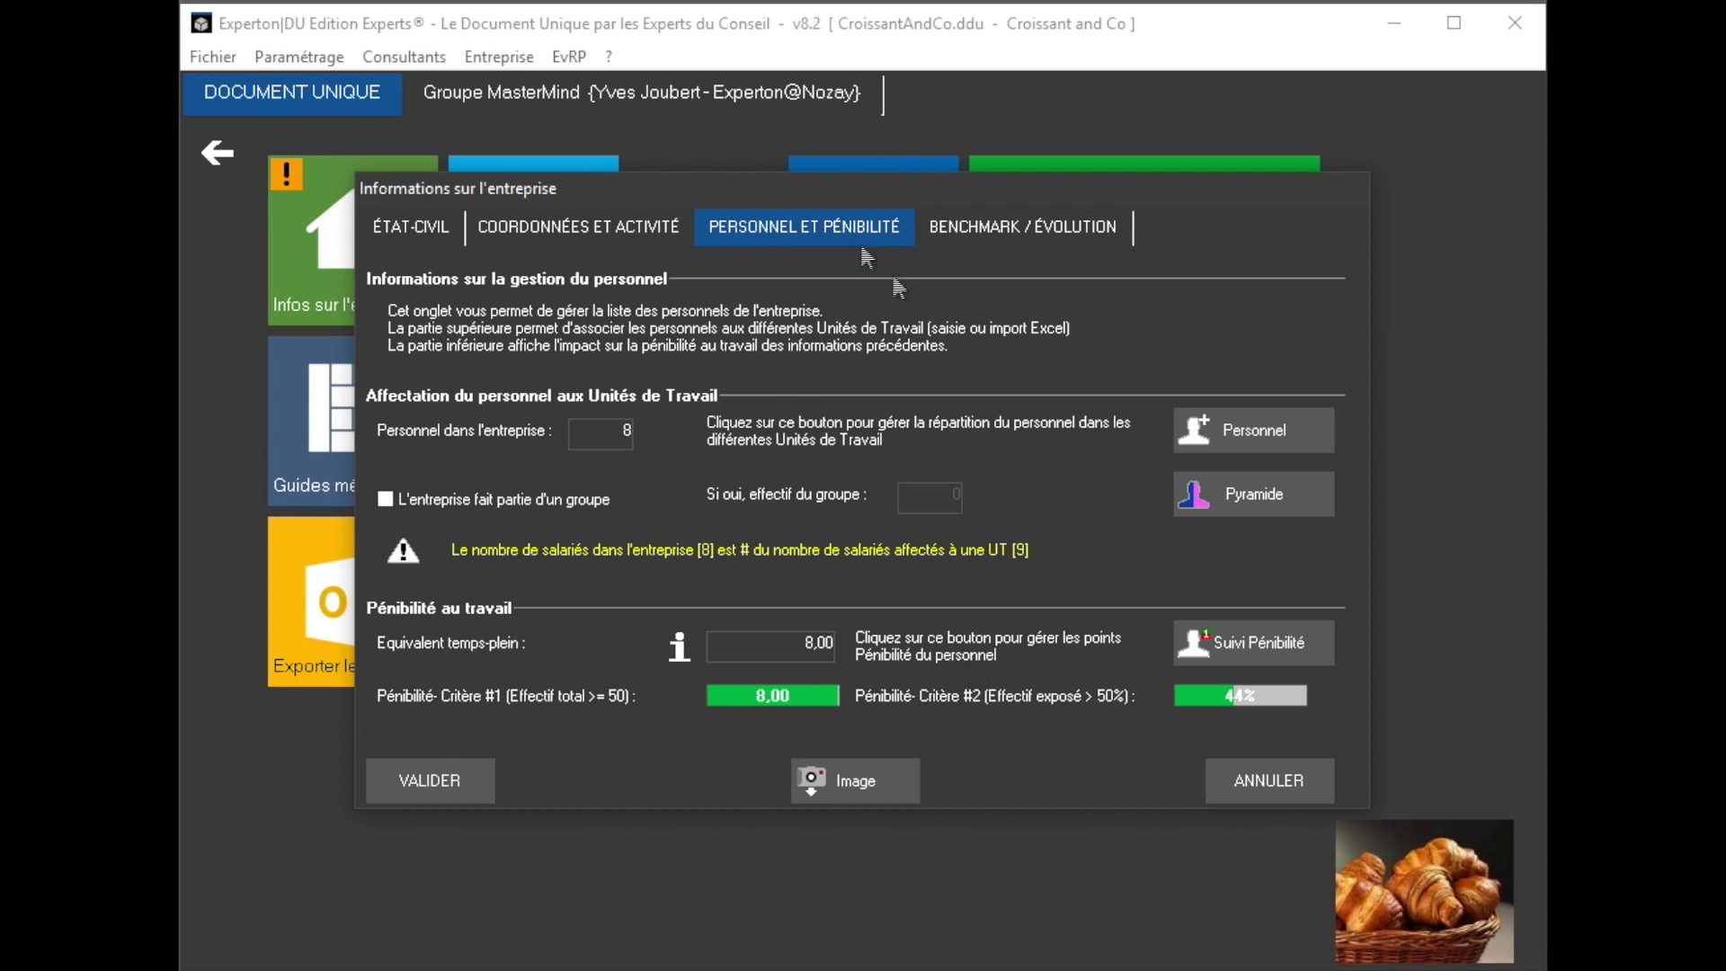
click(1199, 438)
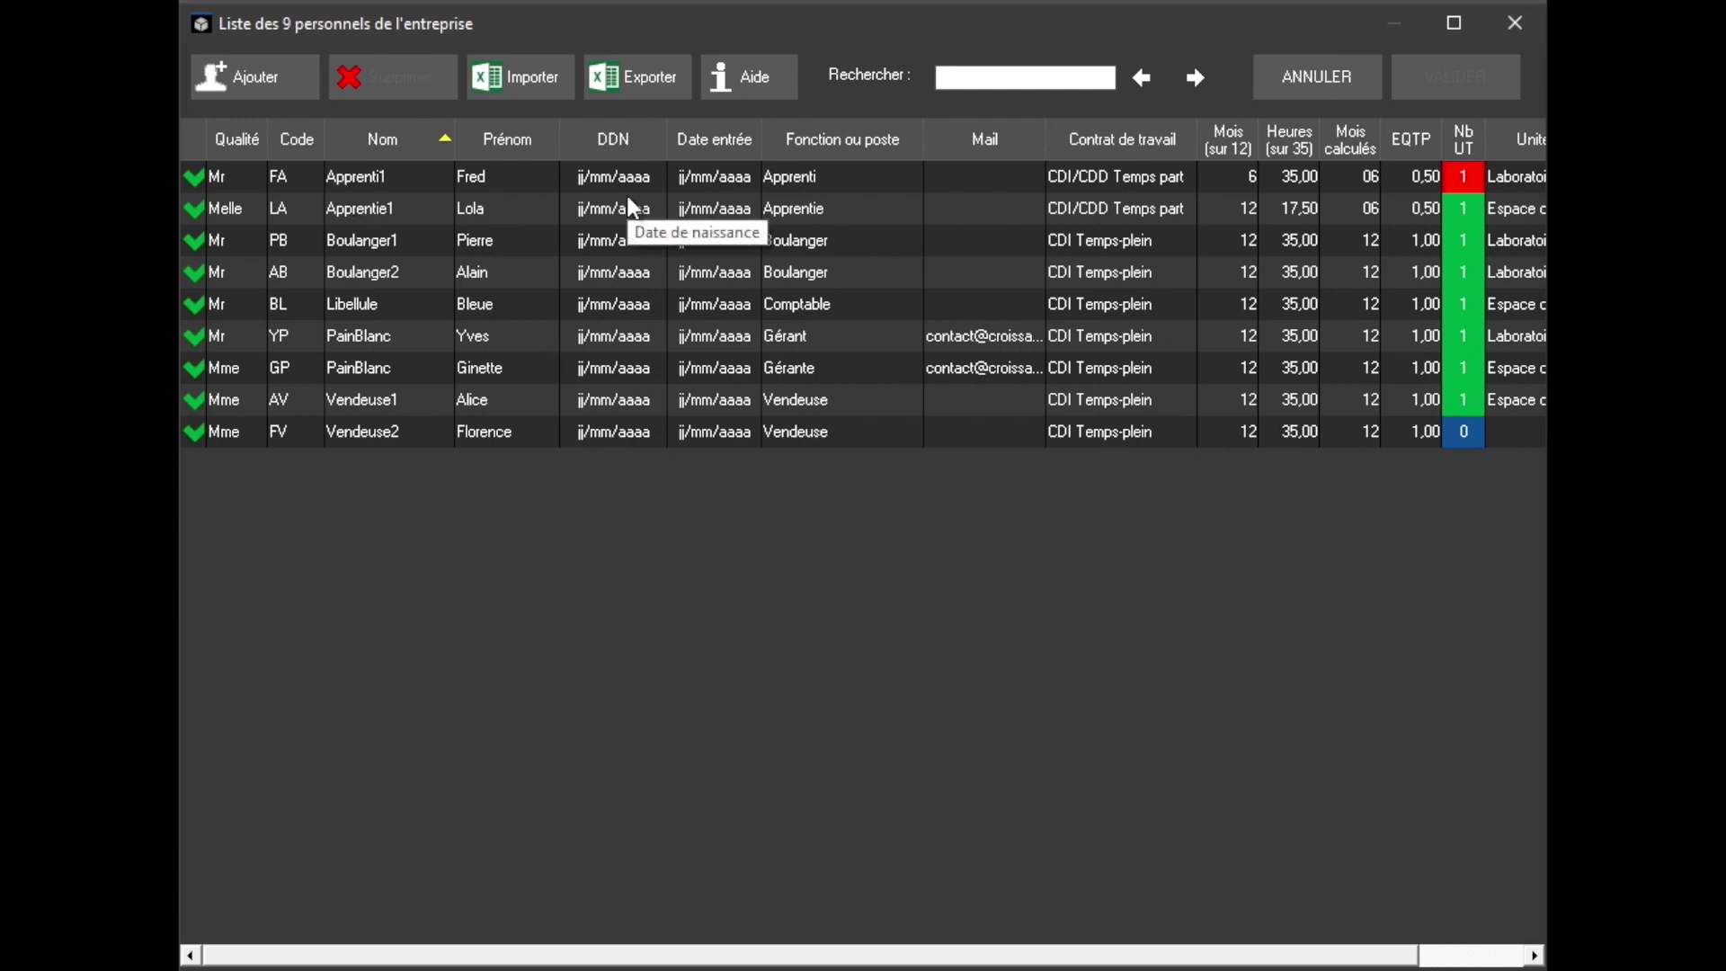
Add a new employee to the personnel list and enter the employee's last name and first name
click(261, 81)
click(408, 337)
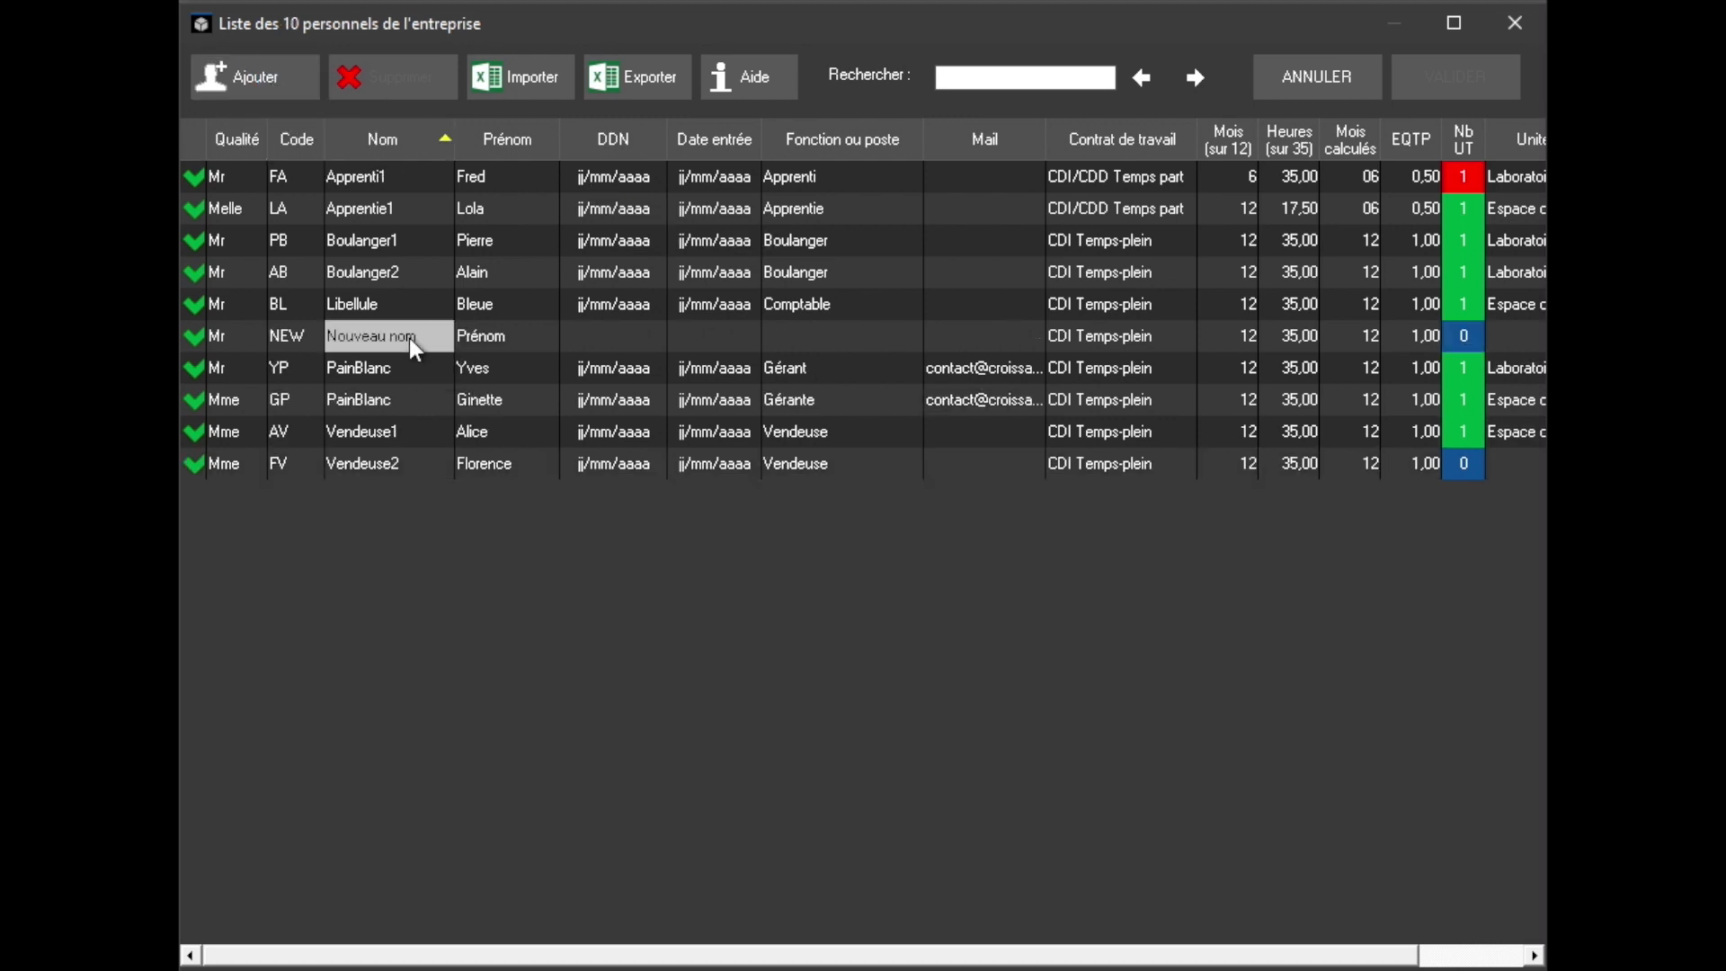
click(408, 338)
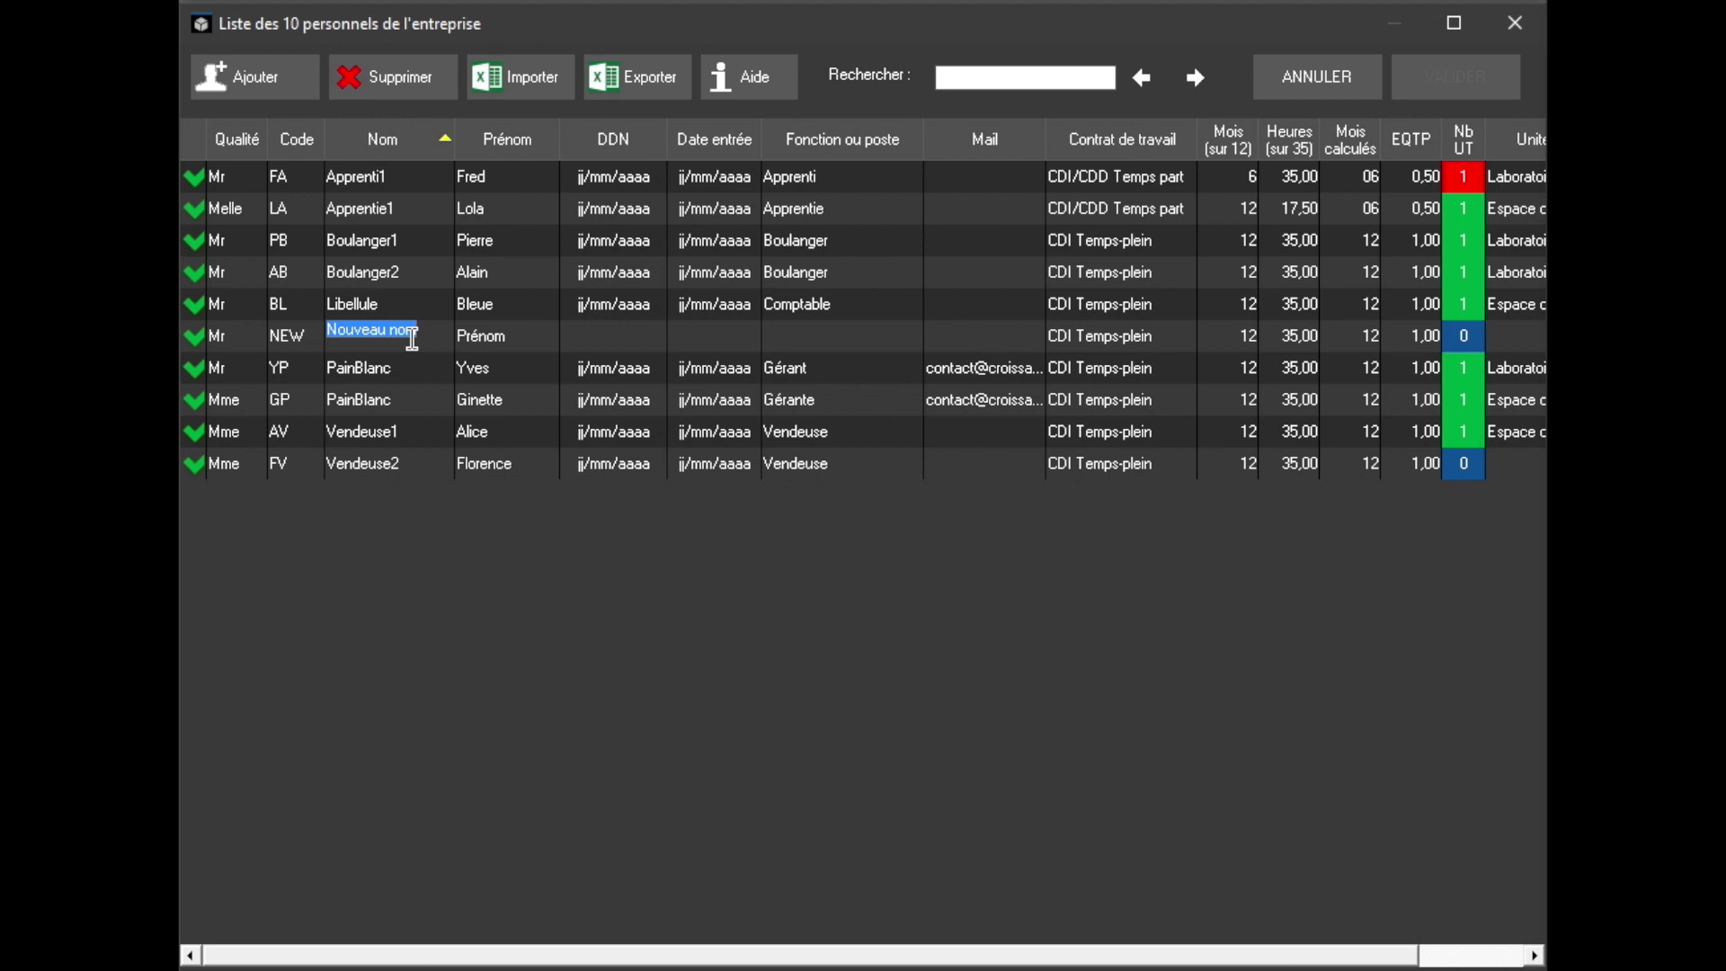
text(Livr)
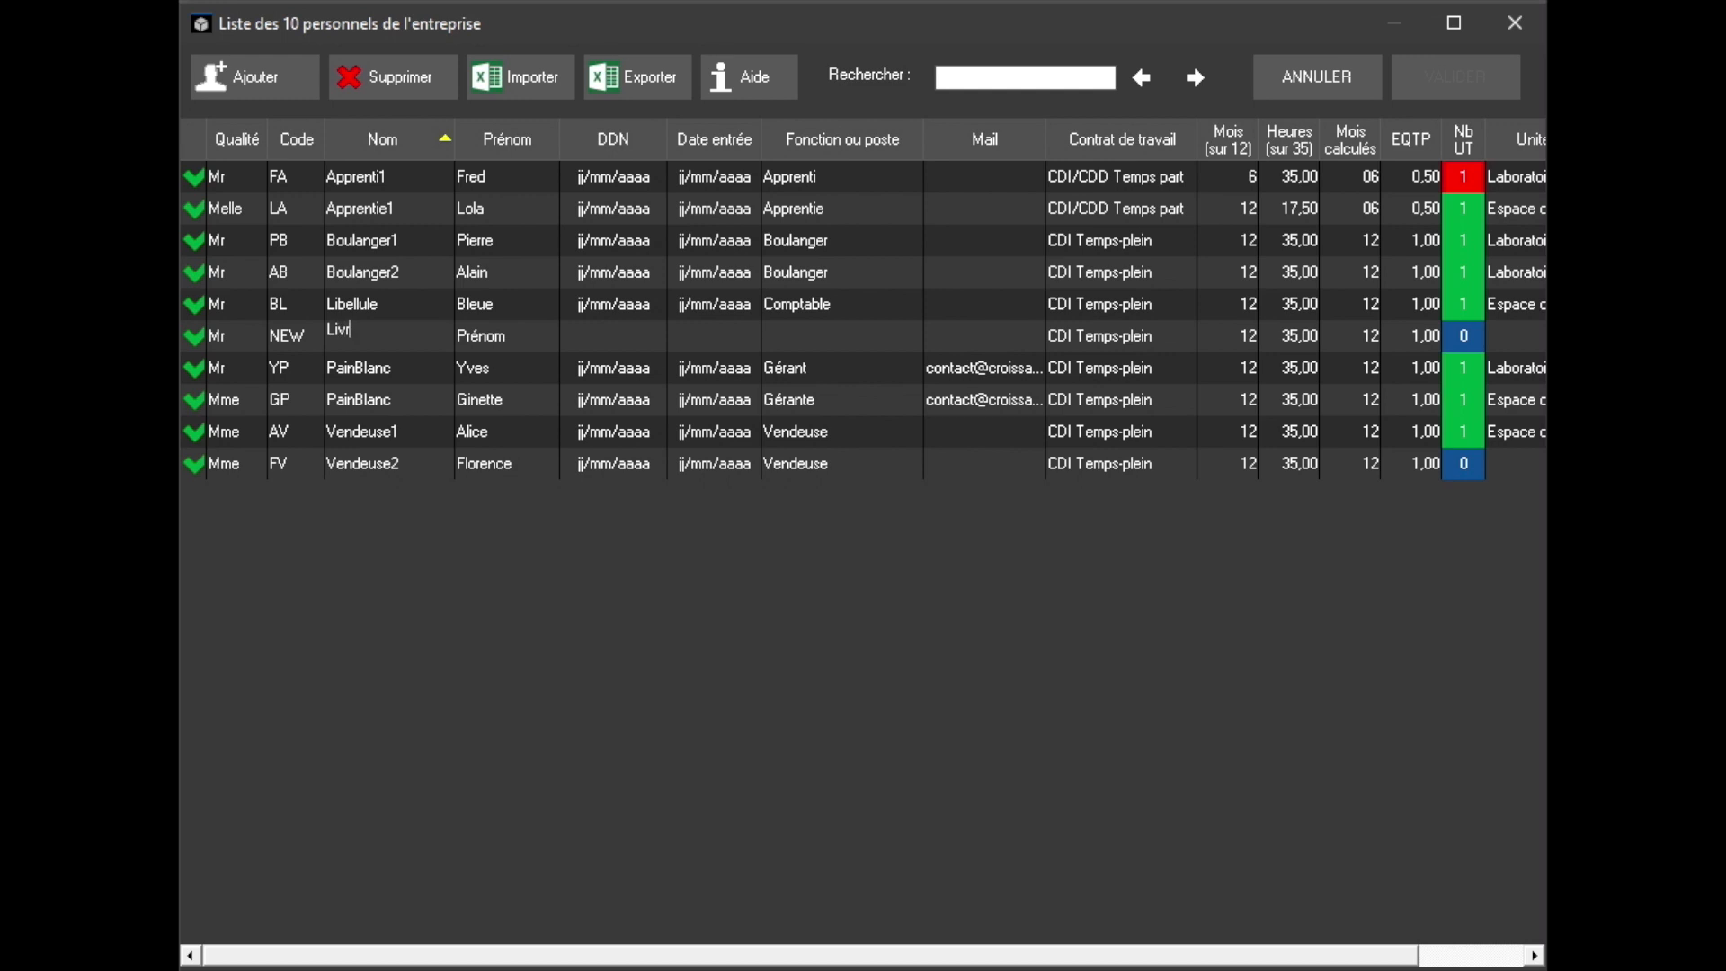
text(eur)
key(BackSpace)
key(BackSpace)
text(r)
click(516, 340)
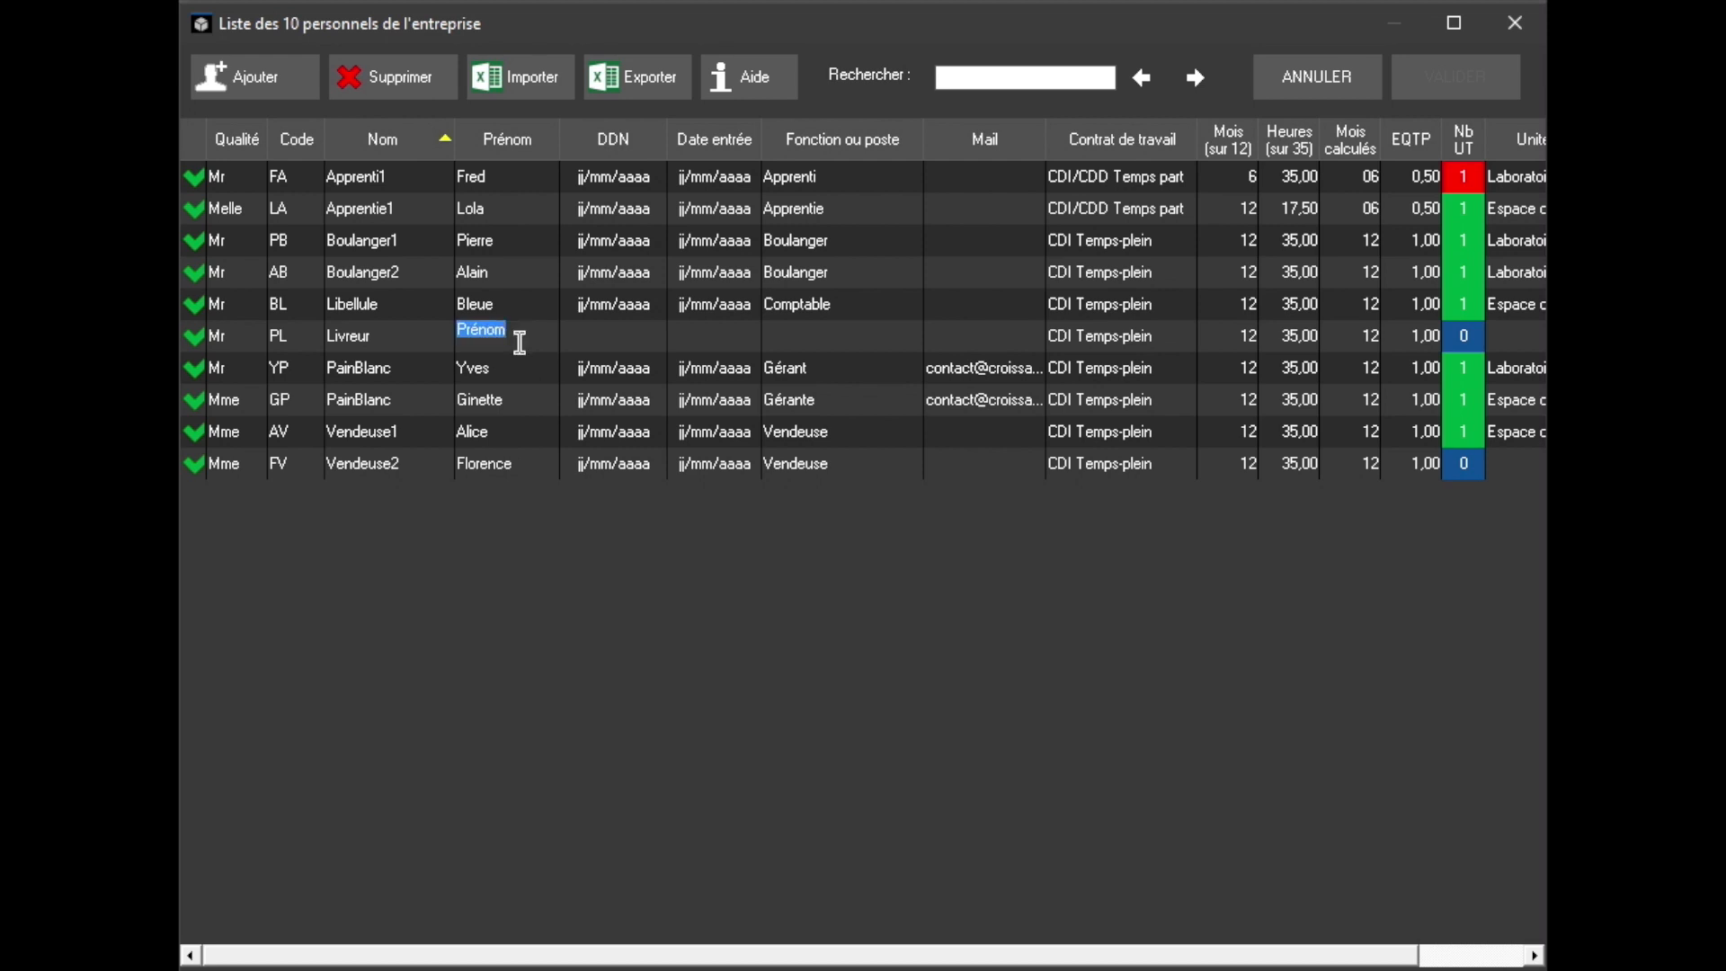
text(Pierre)
key(Tab)
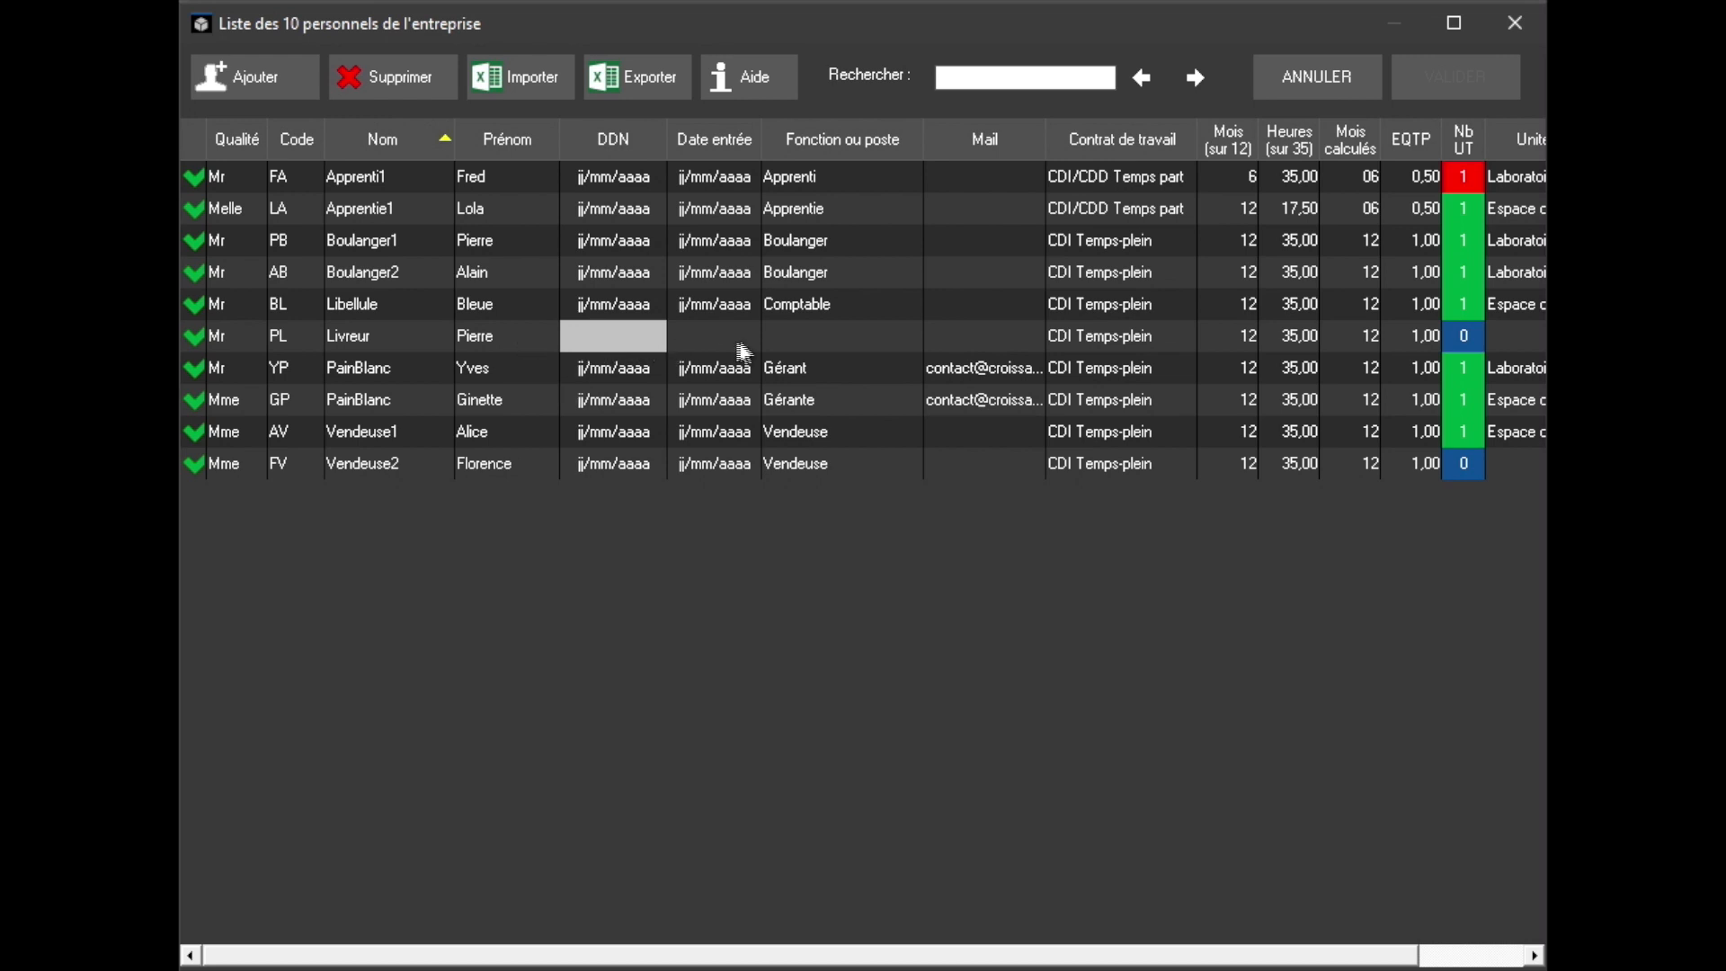
Set the new employee's function to Livreur and keep CDI Temps-plein as the employment contract
click(790, 341)
click(793, 342)
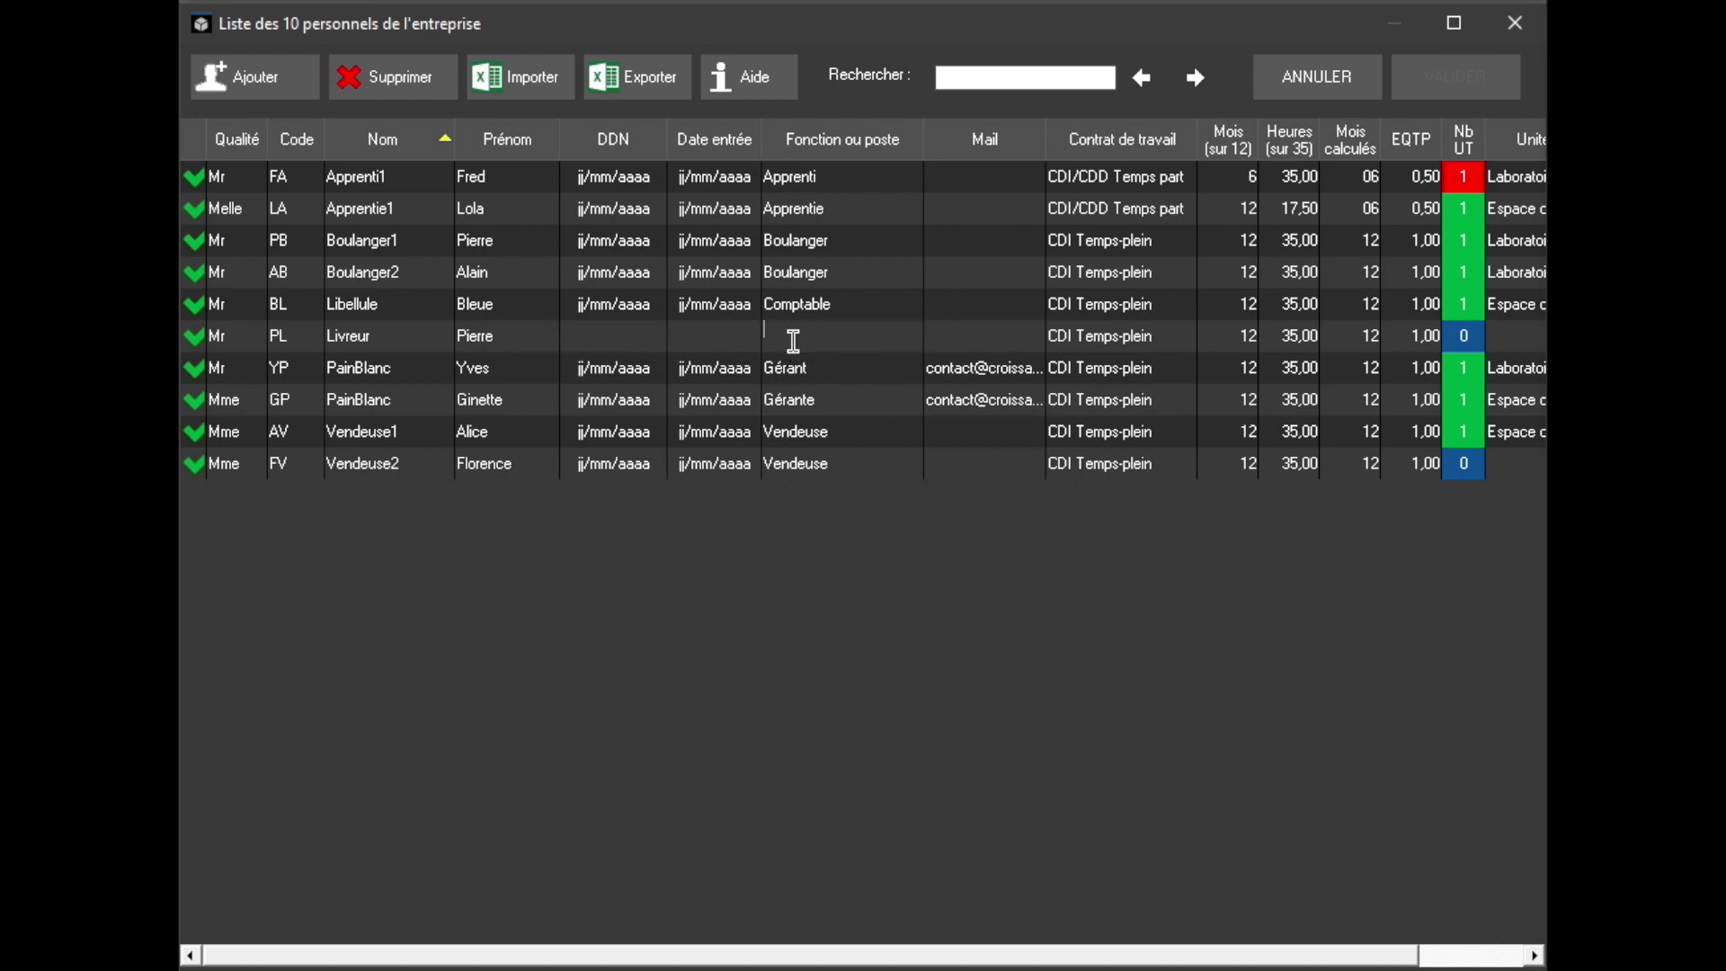
text(Livreur)
key(Tab)
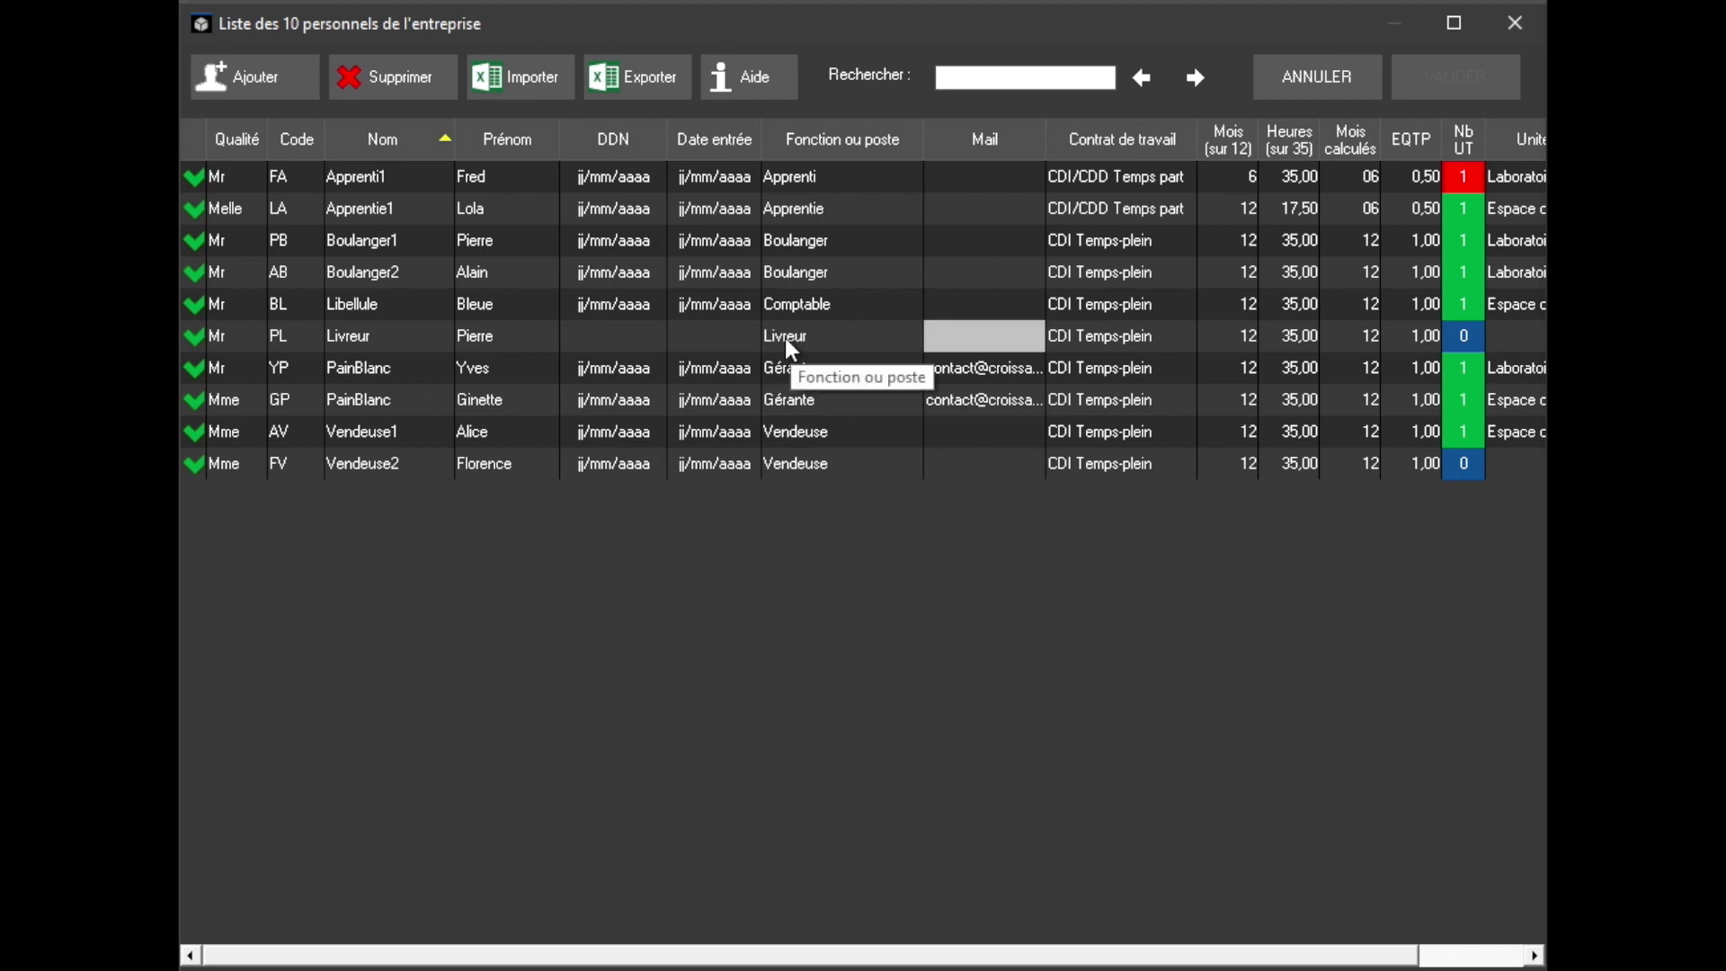
click(1186, 336)
click(1186, 334)
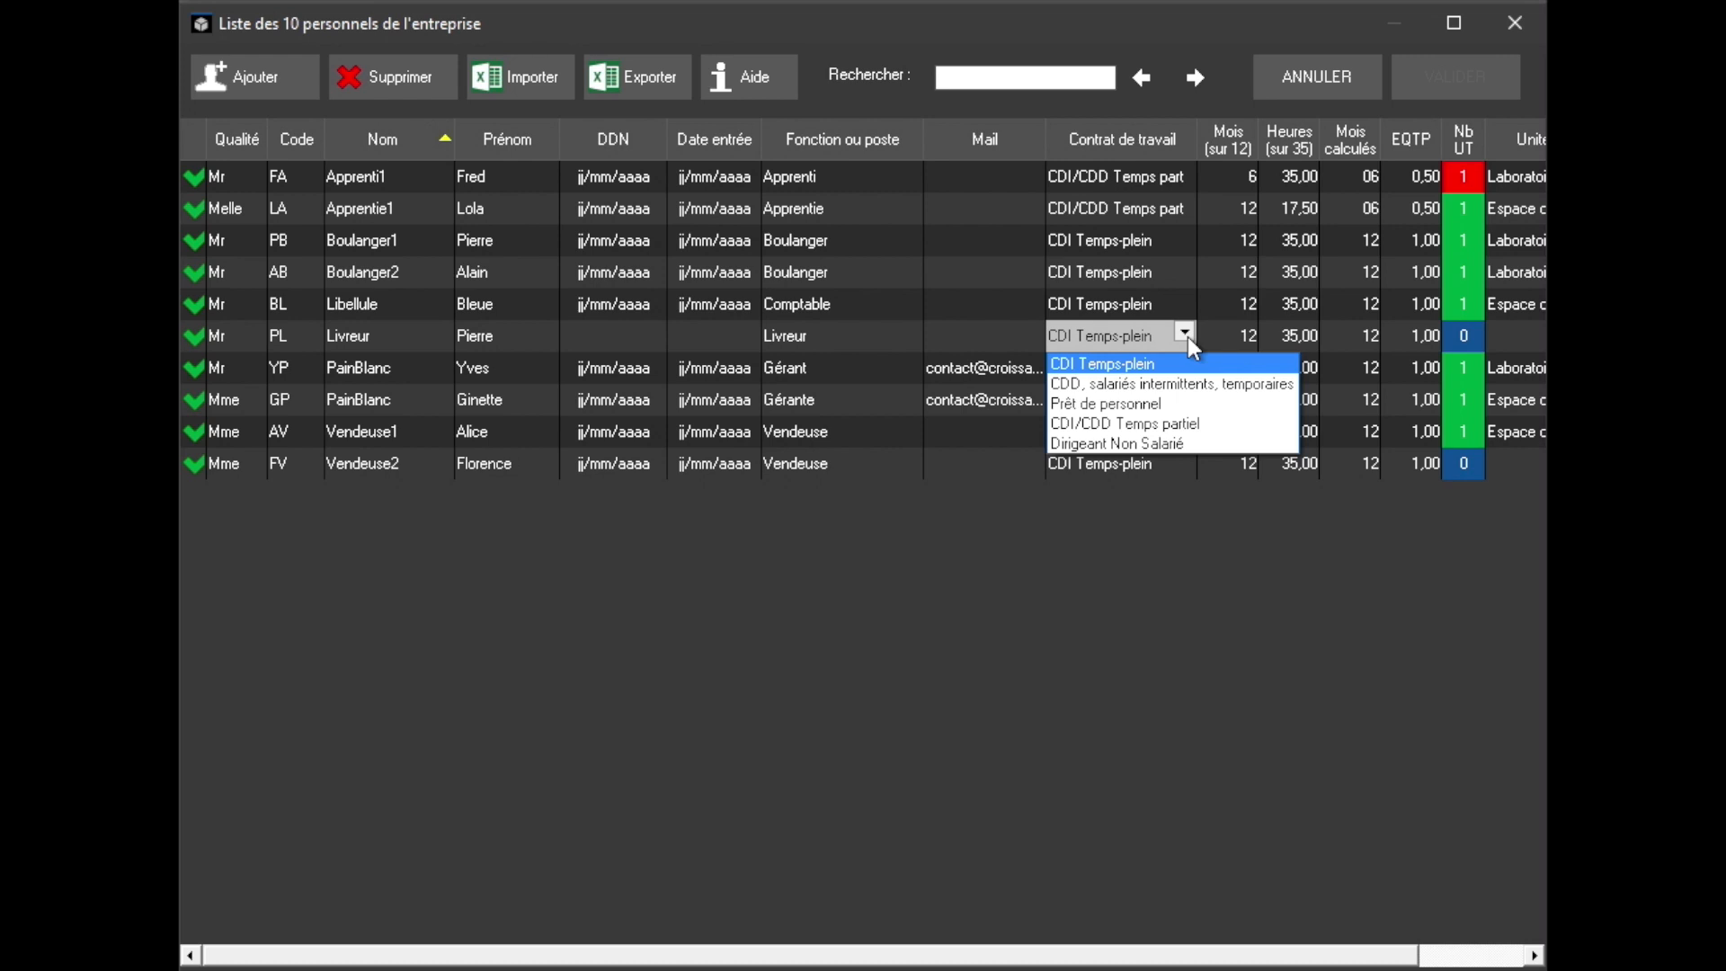
click(1188, 336)
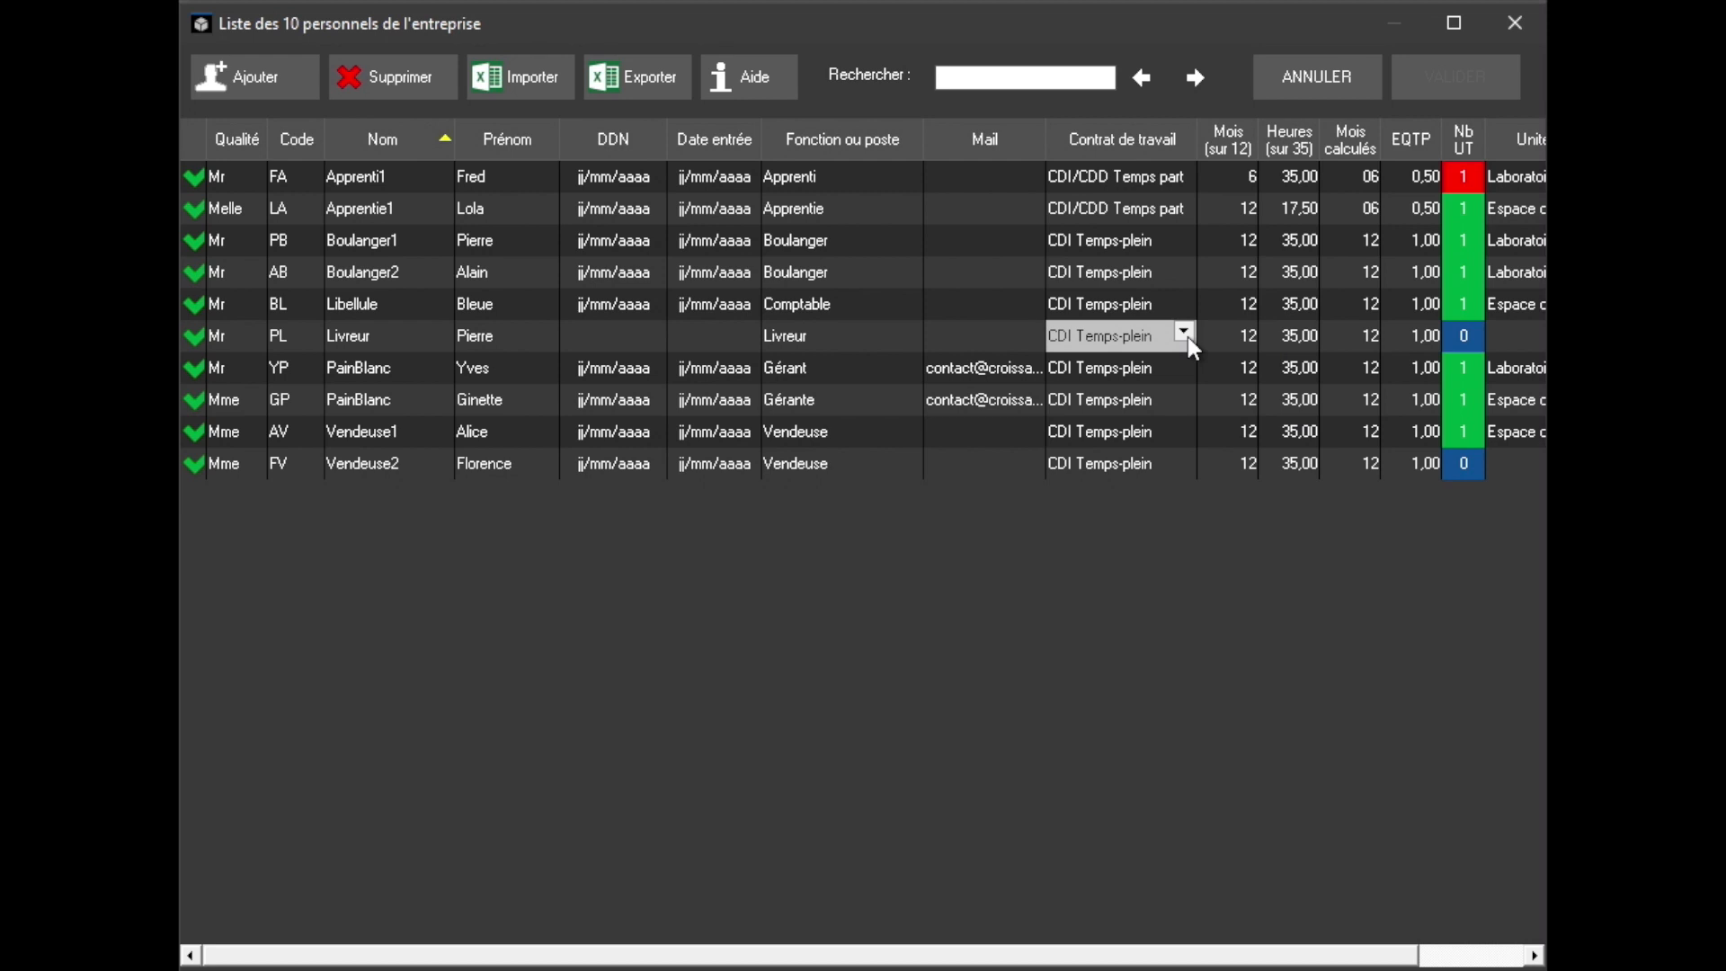
Assign the new delivery employee to the 04-Livraisons work unit under Bâtiment
double_click(1467, 351)
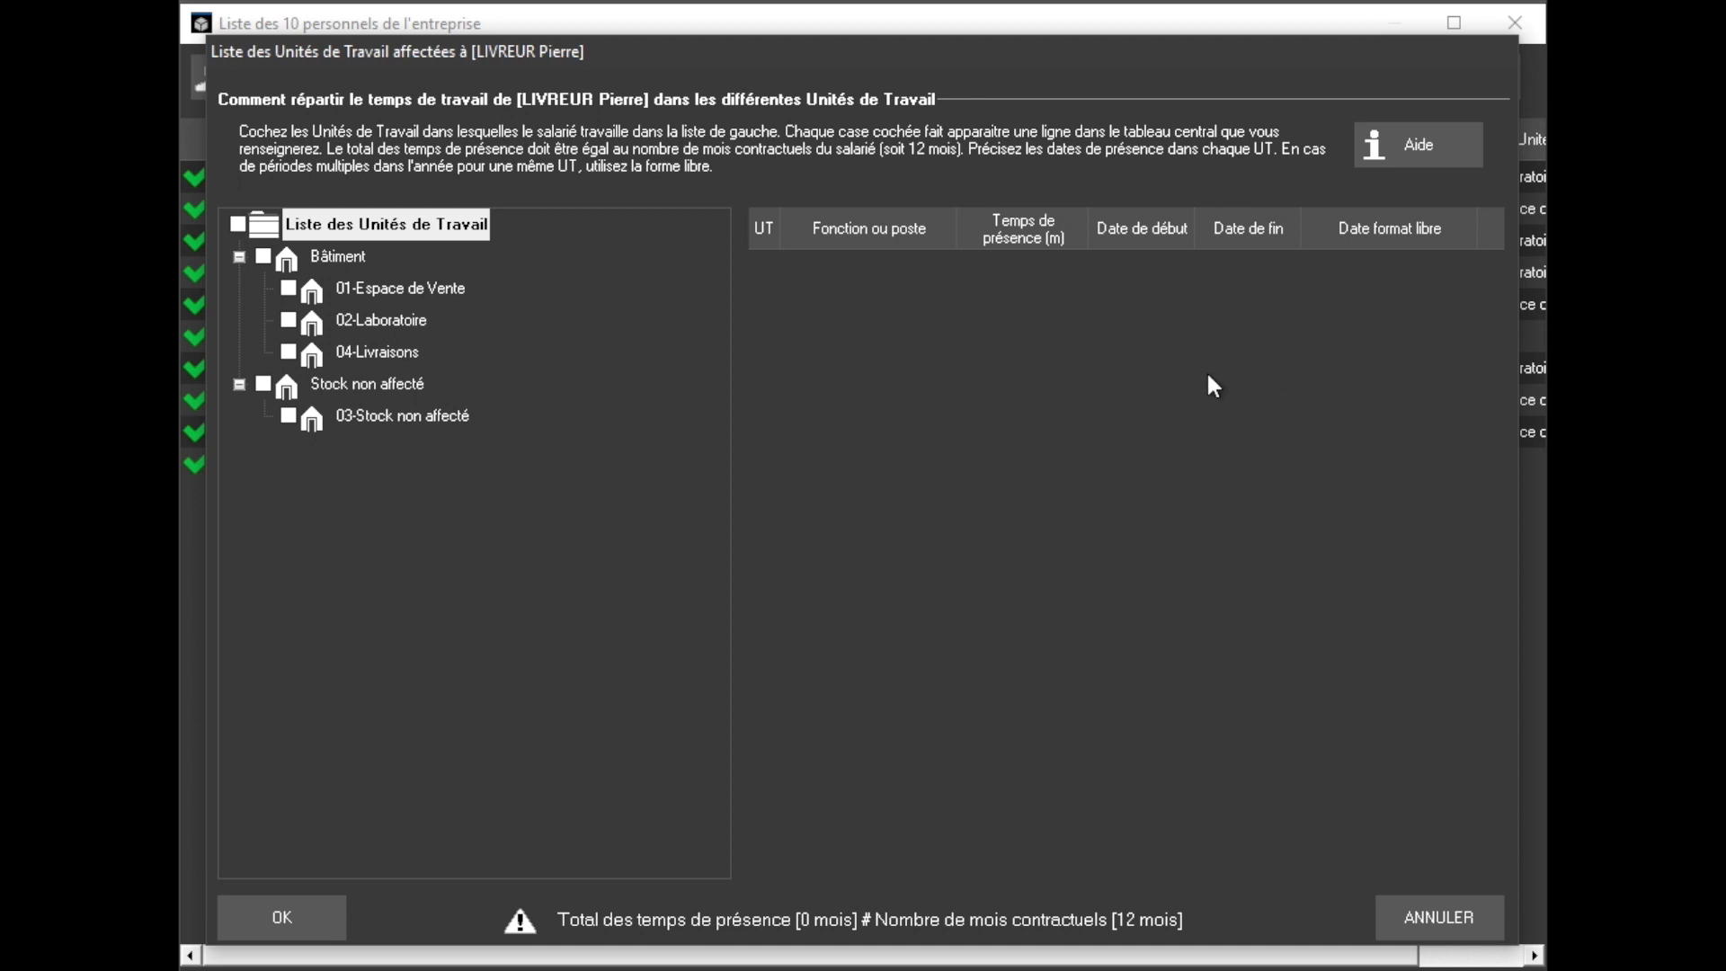
click(364, 351)
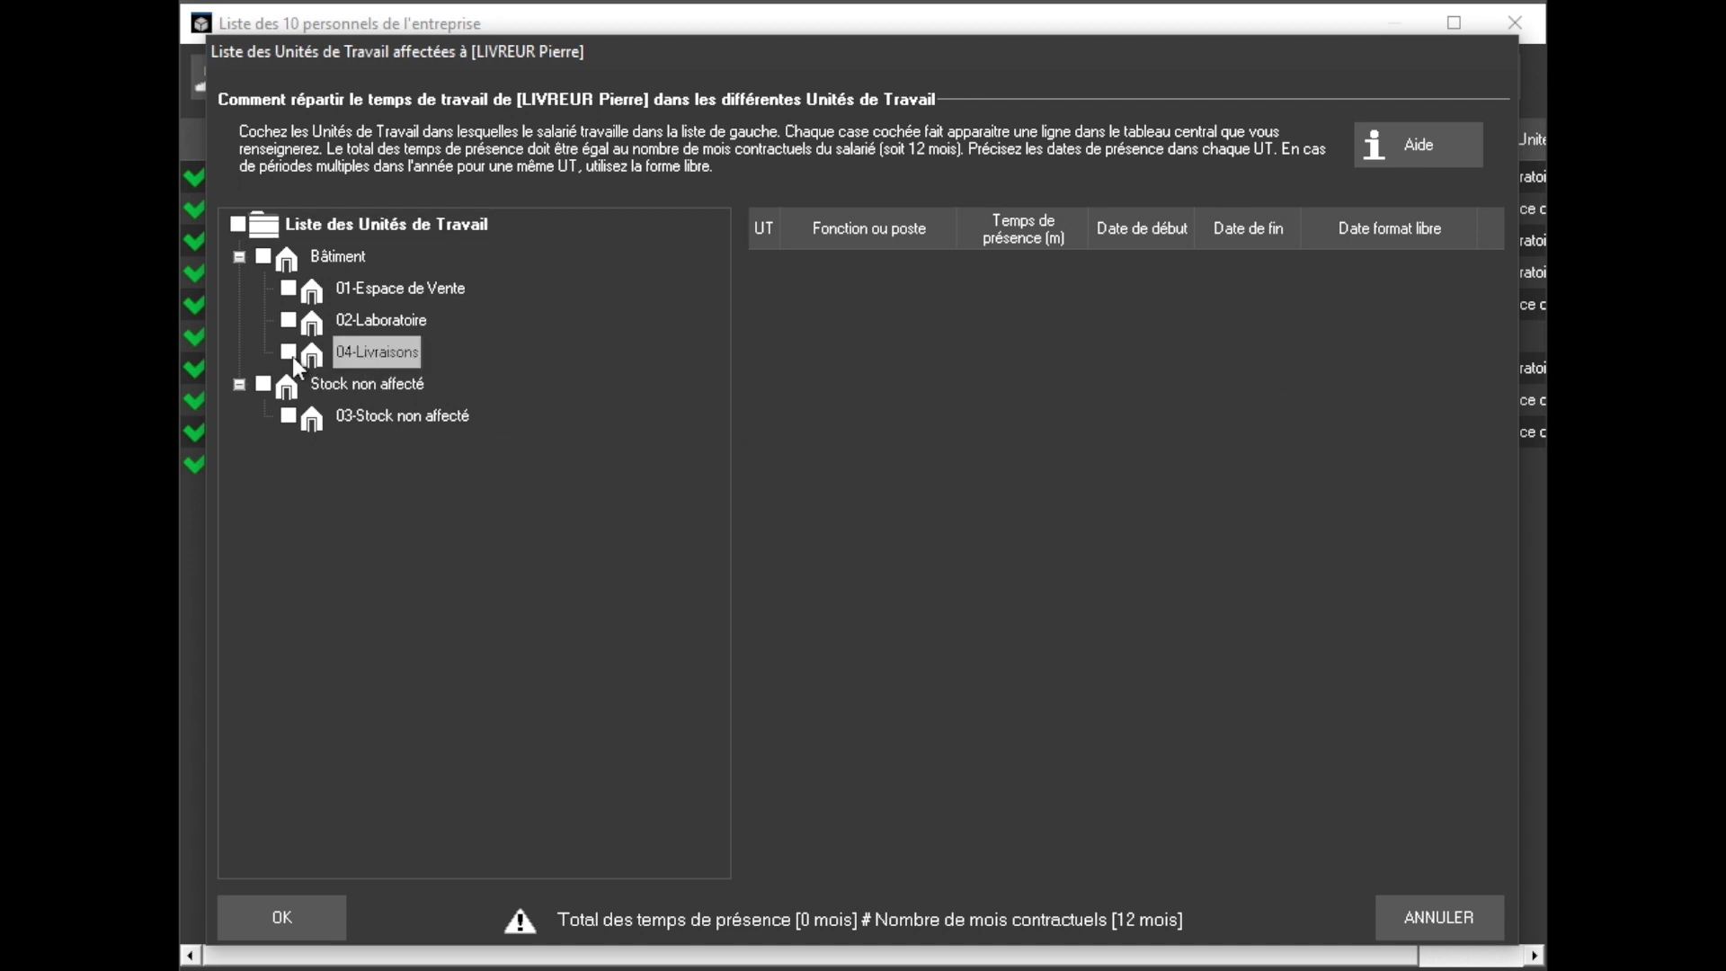
click(293, 358)
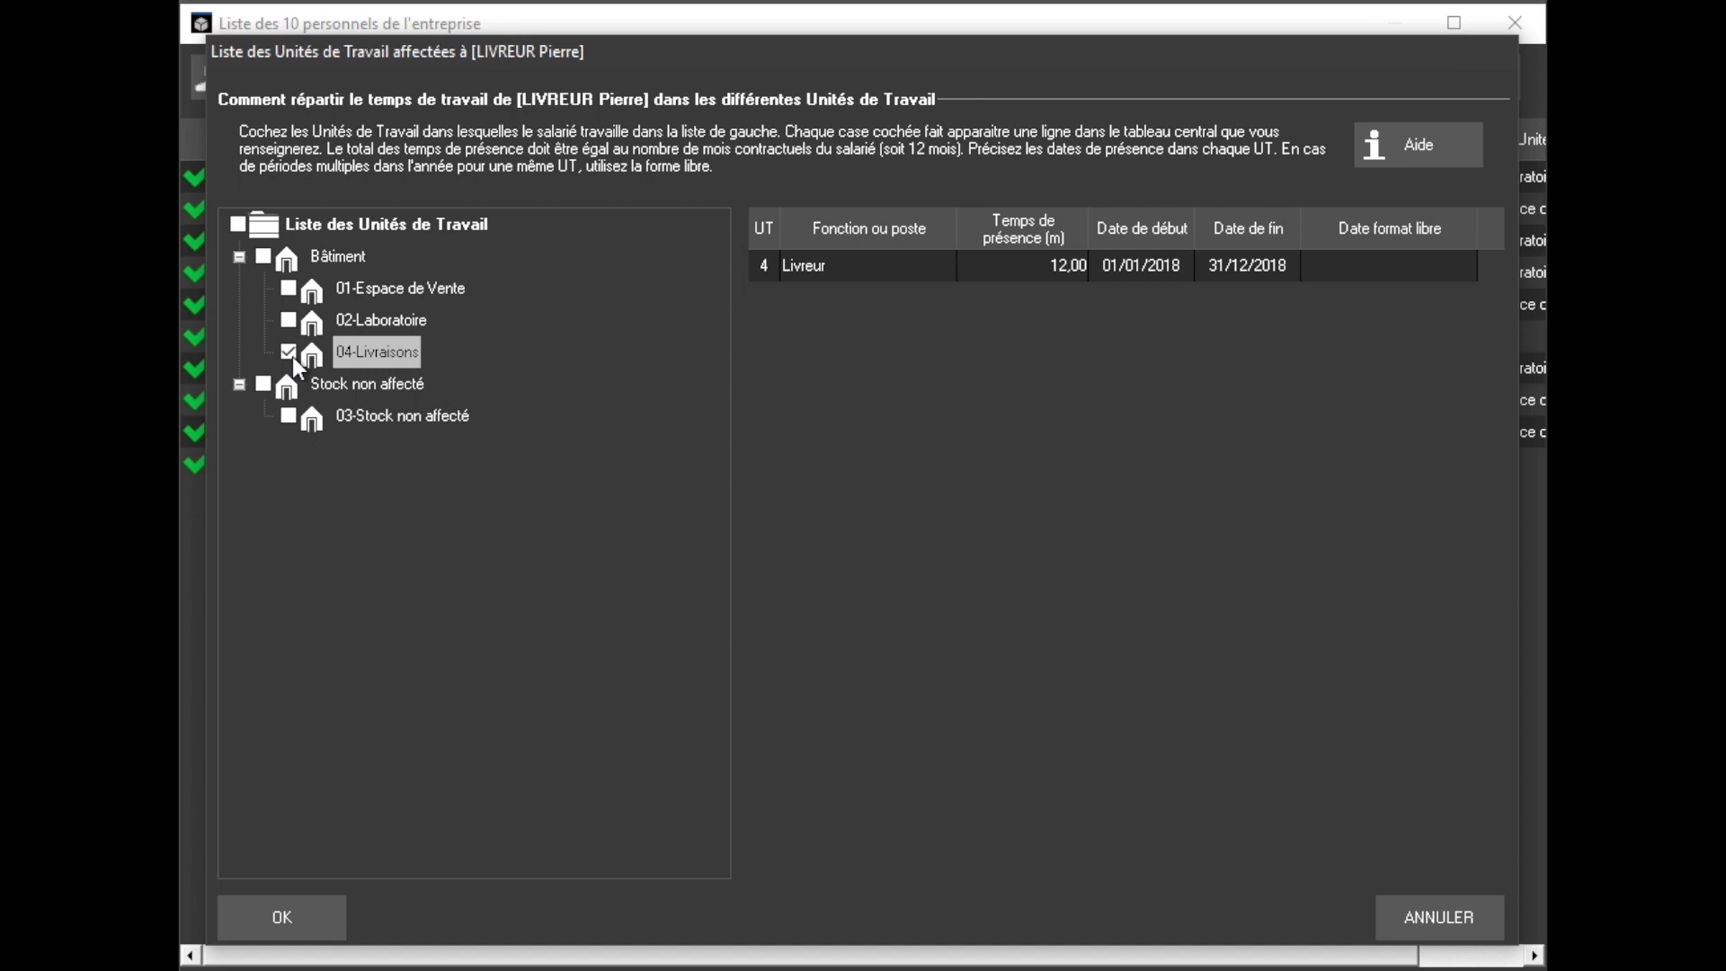
click(290, 924)
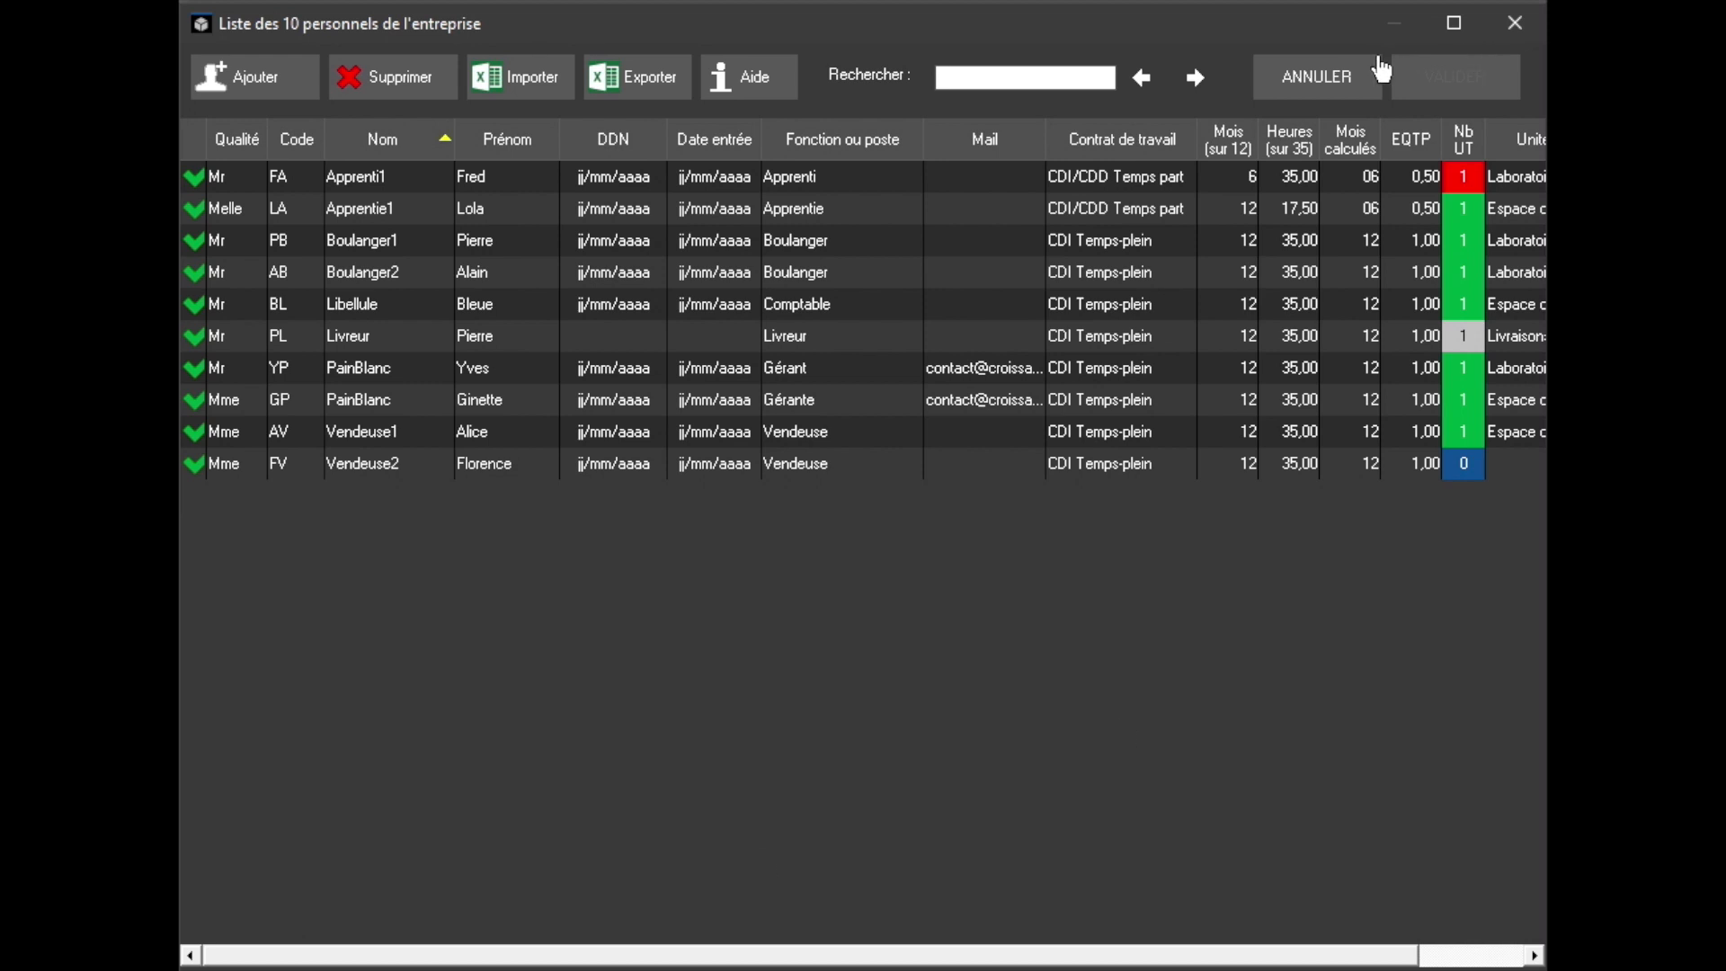
Assign the saleswoman who has no work unit to 01-Espace de Vente under Bâtiment
click(518, 178)
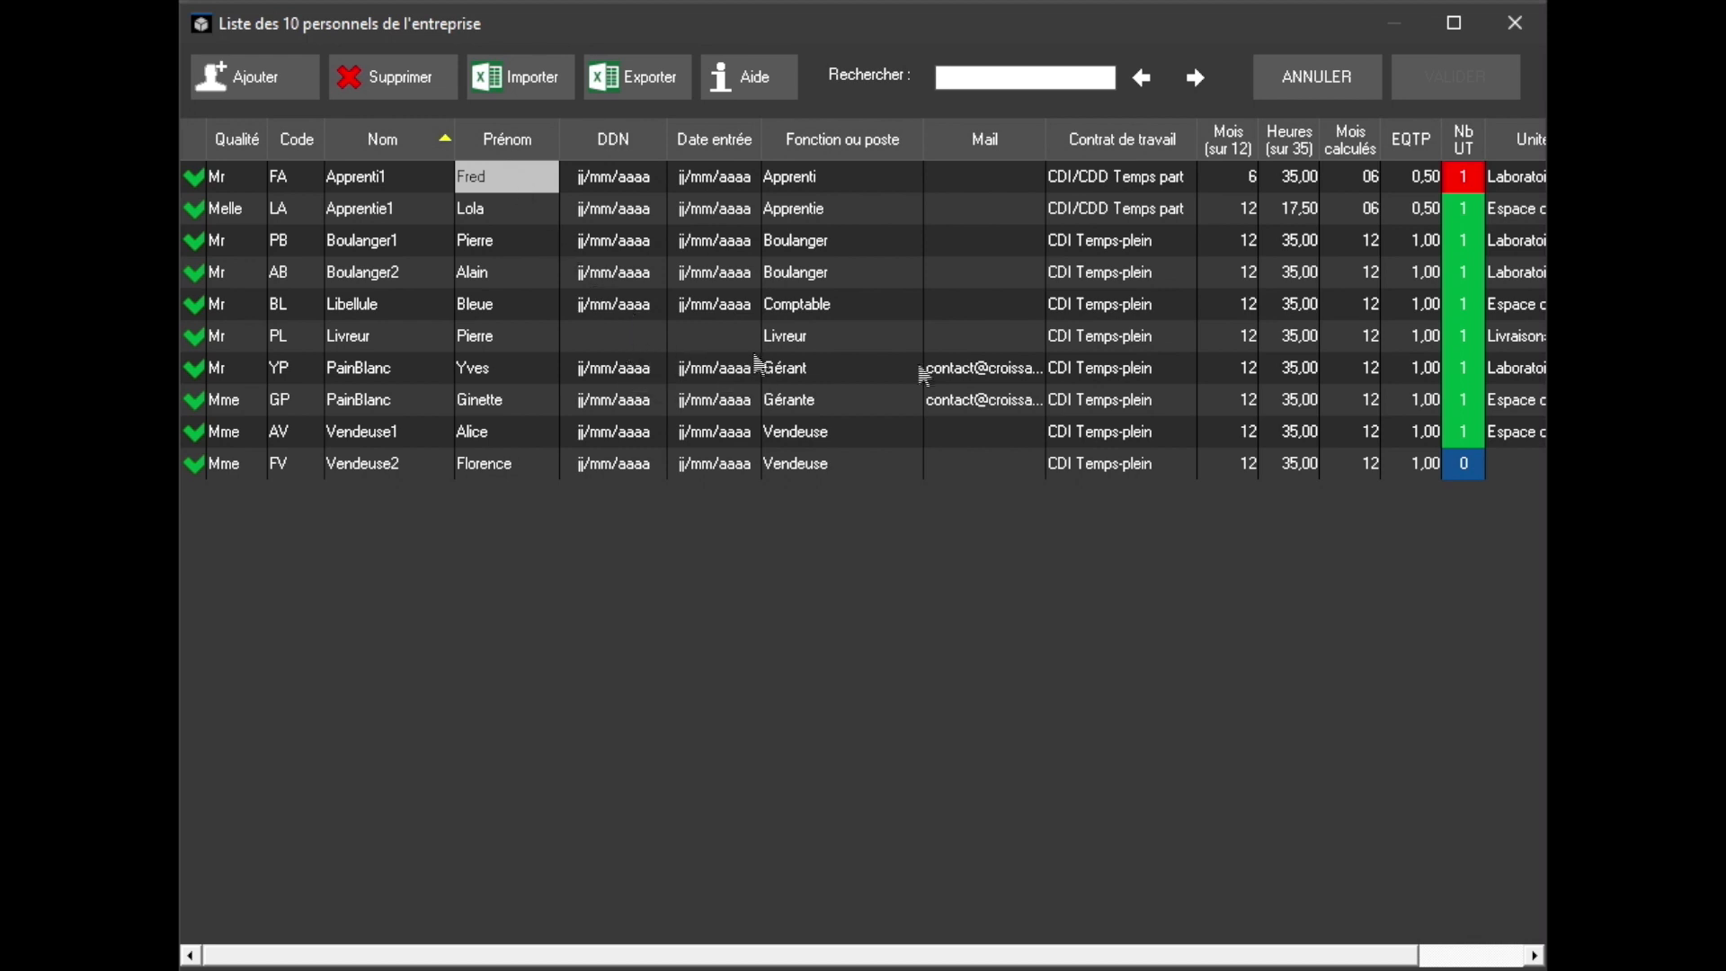
double_click(1465, 464)
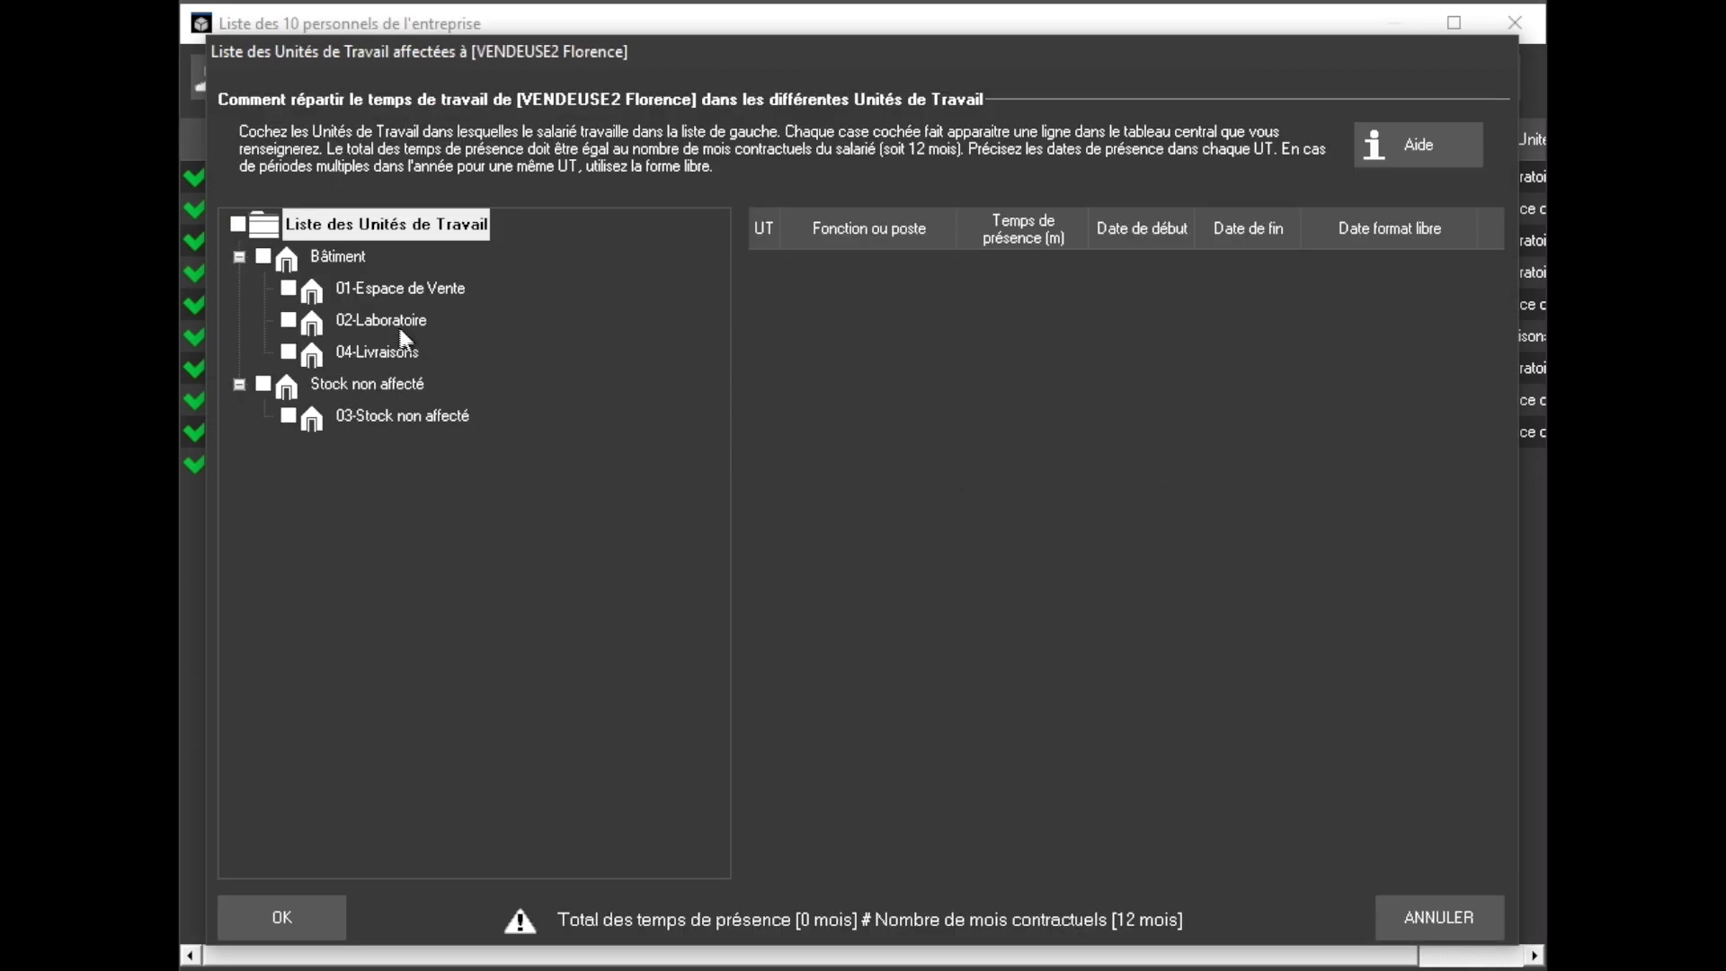
click(288, 287)
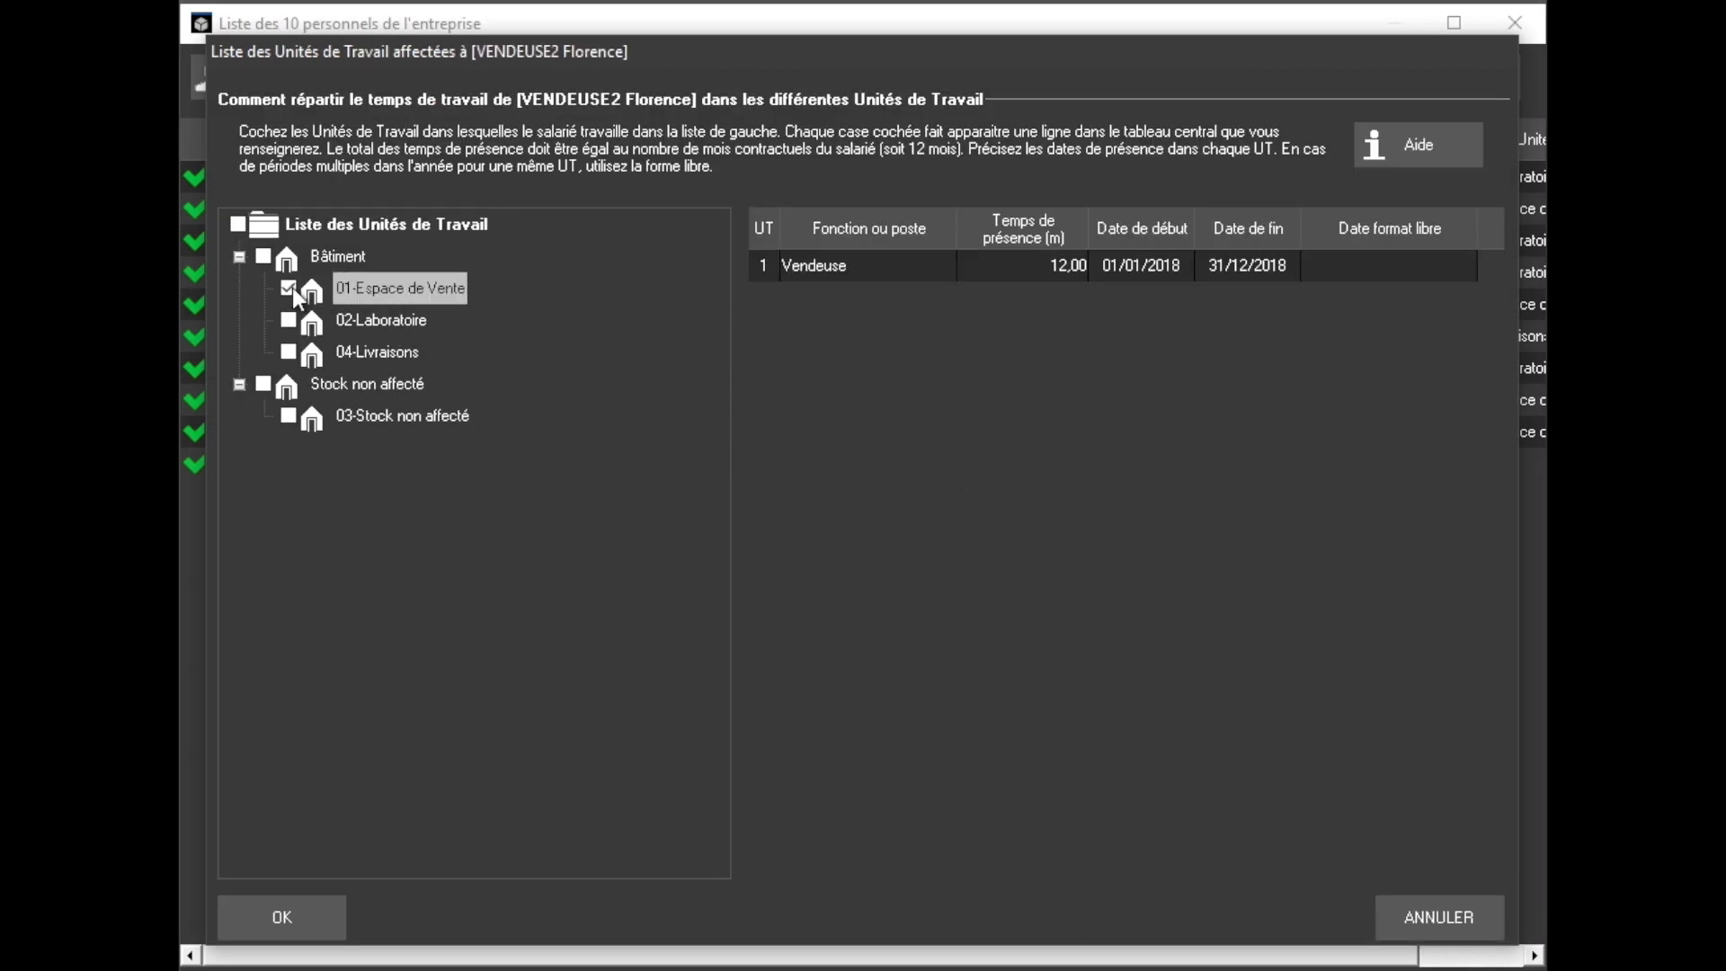
click(311, 910)
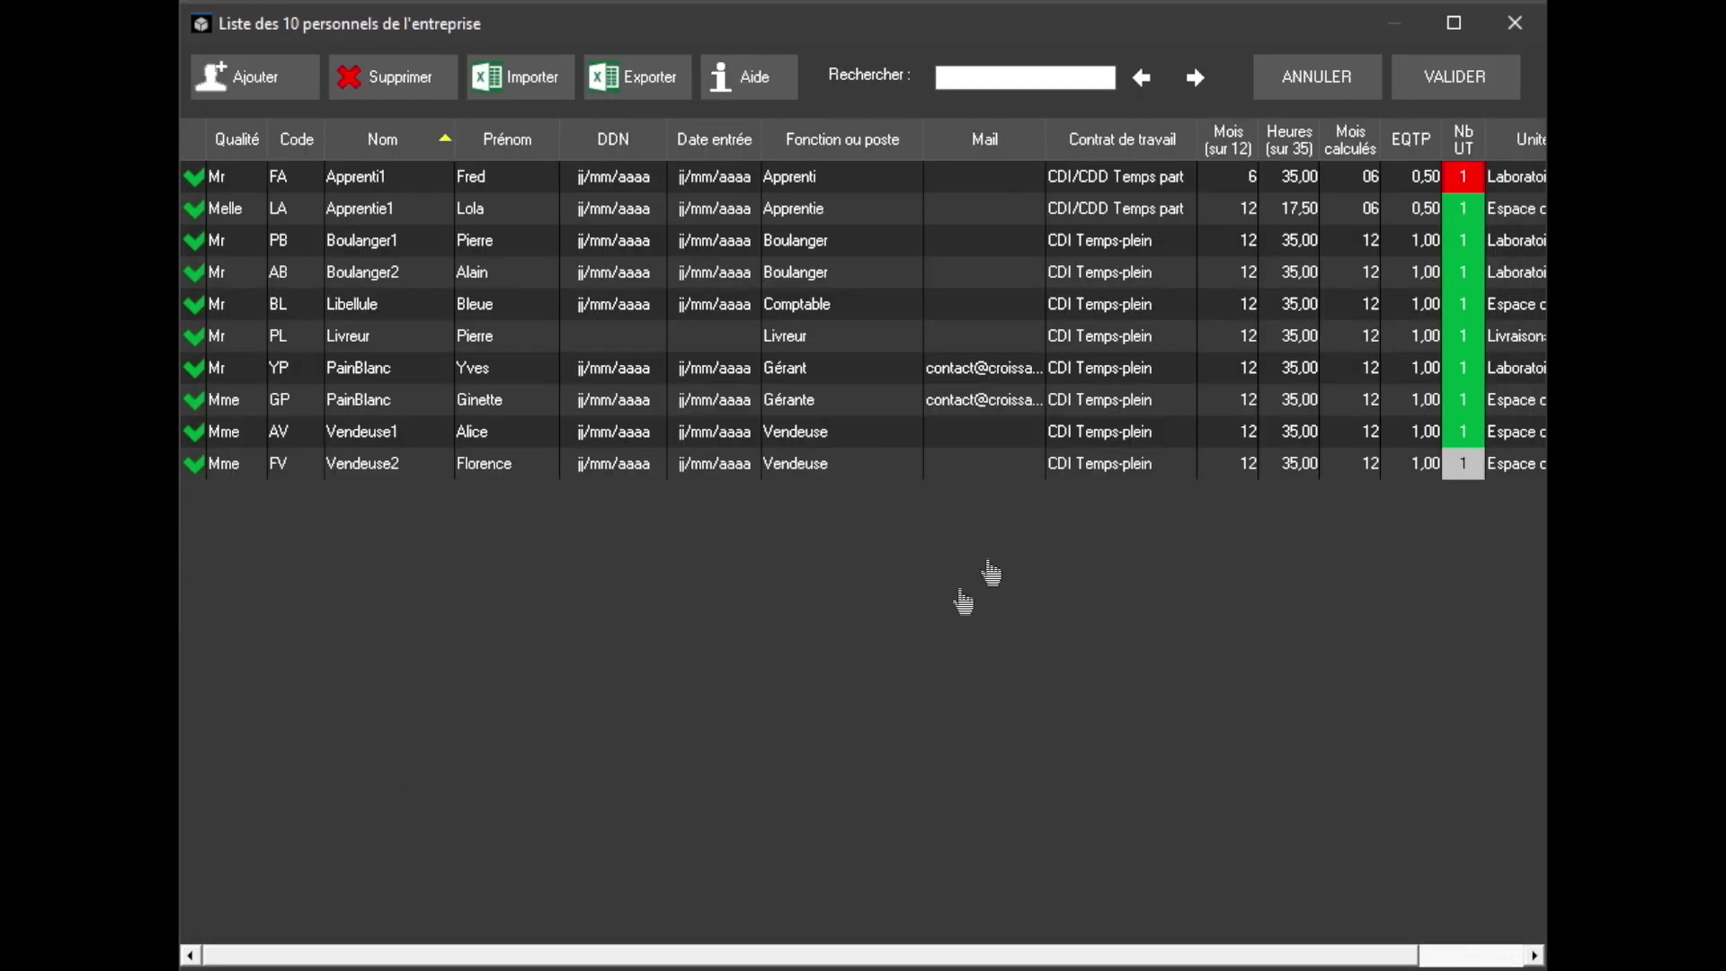
Save the changes to the company's personnel and validate the company information
click(1453, 85)
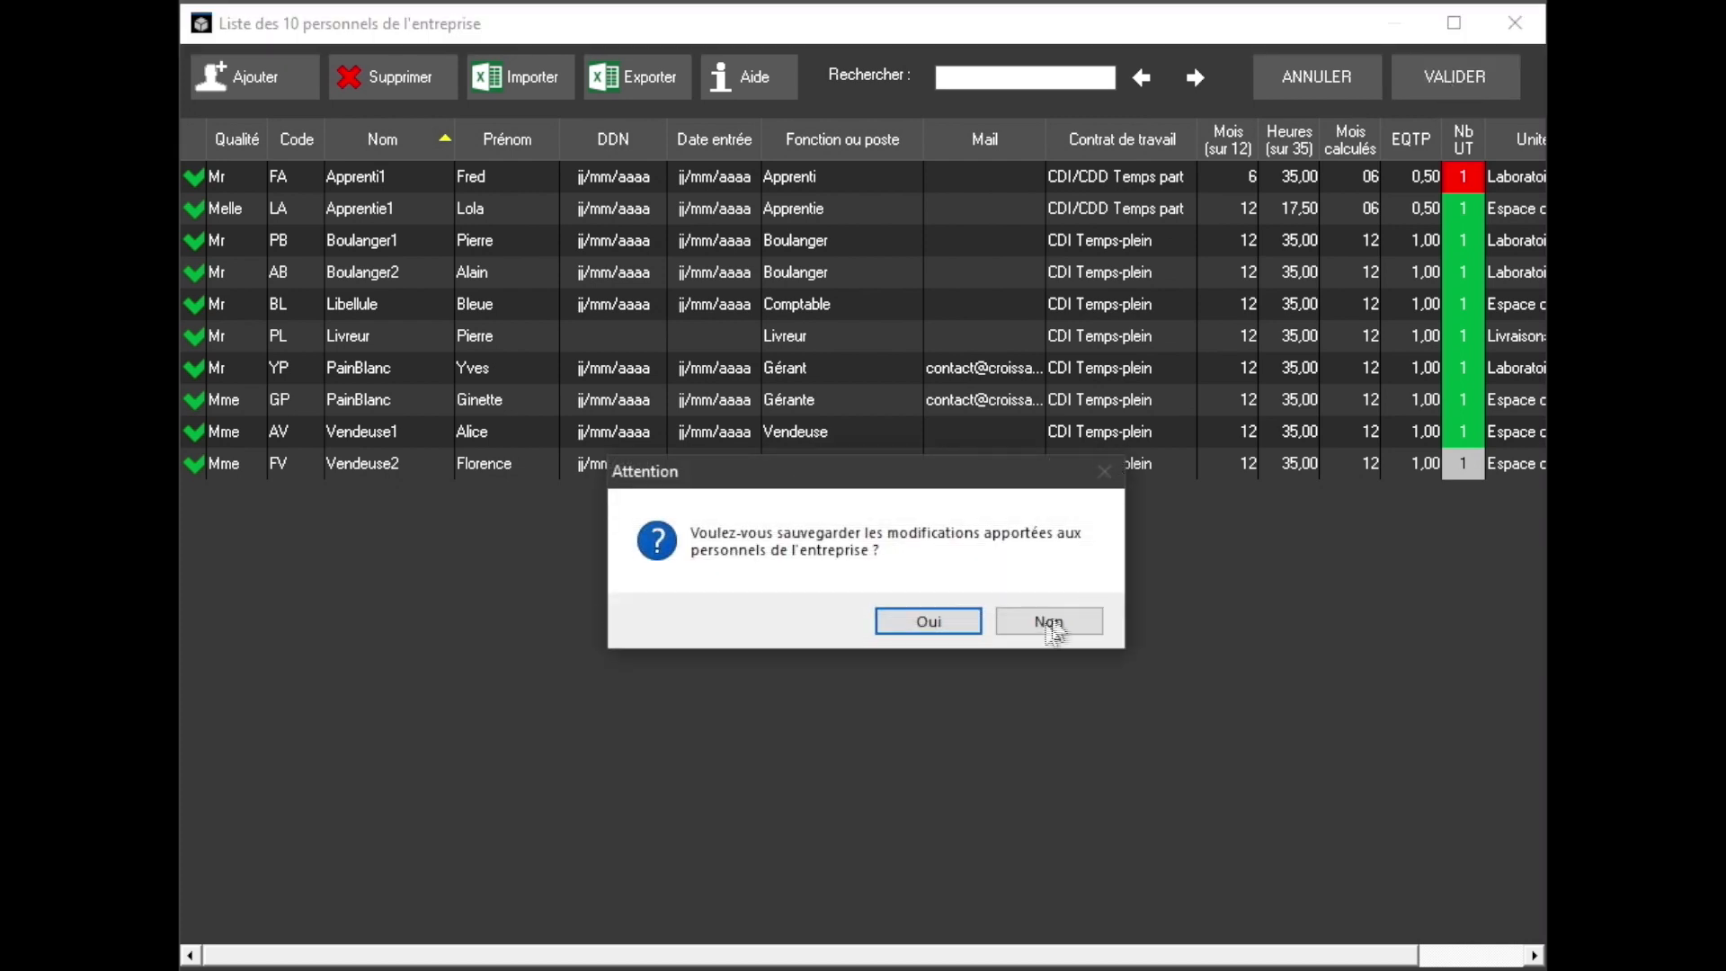
click(929, 622)
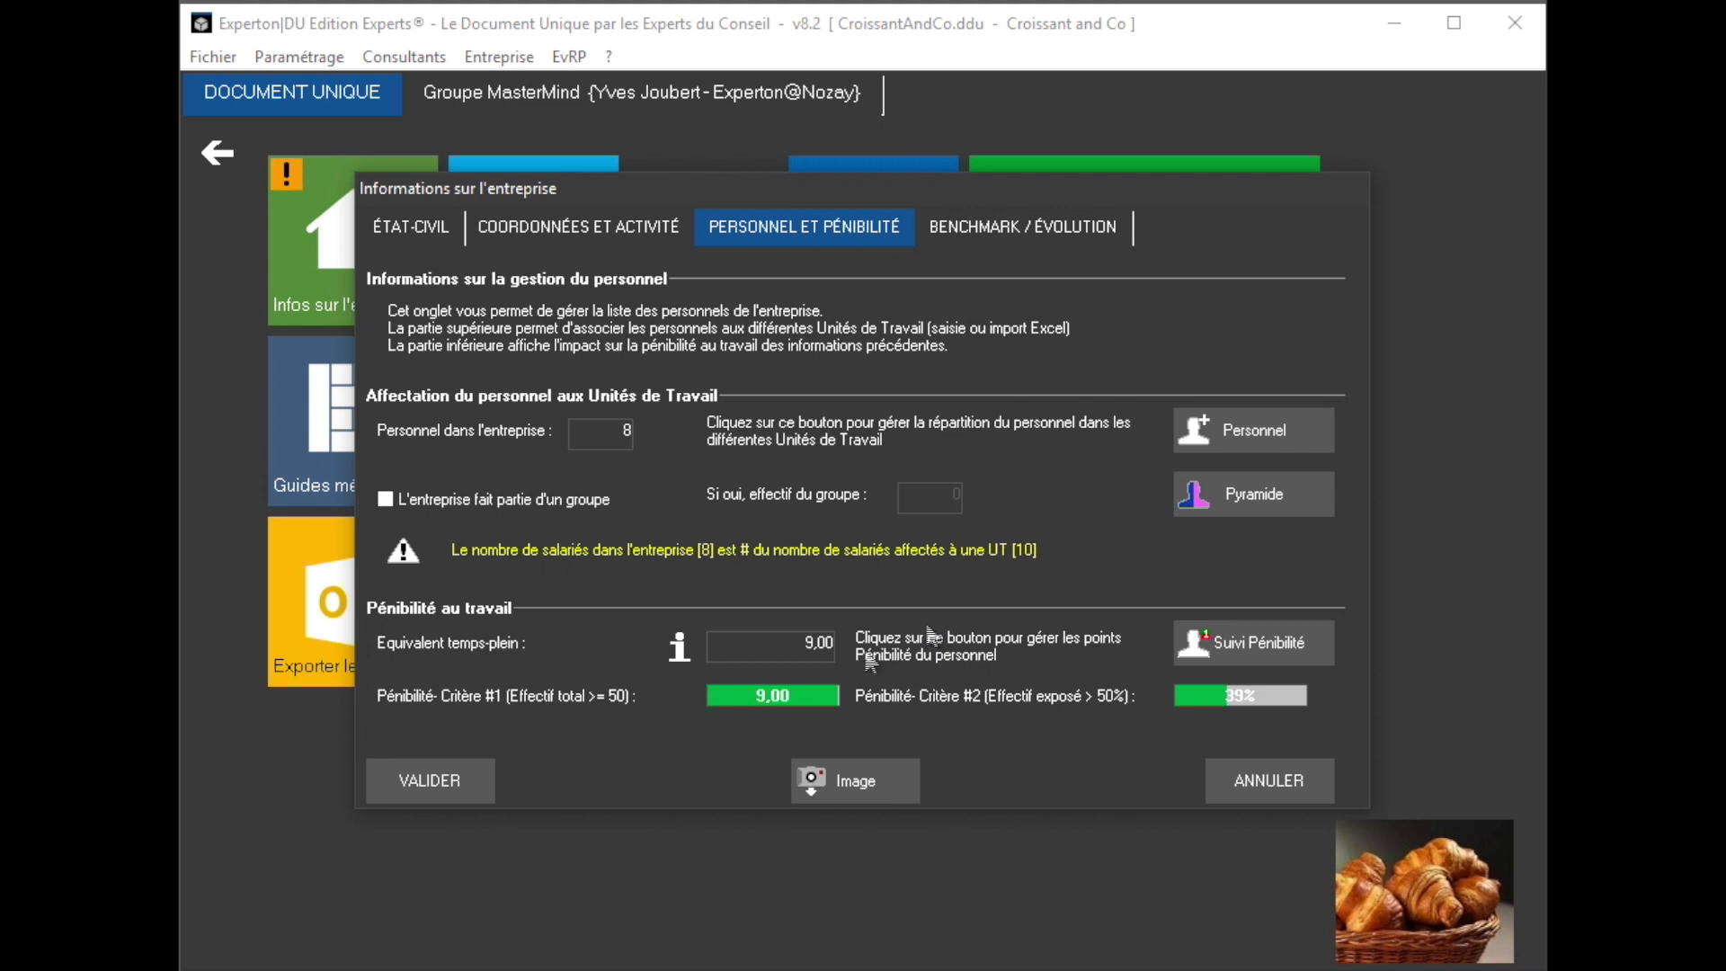
click(424, 784)
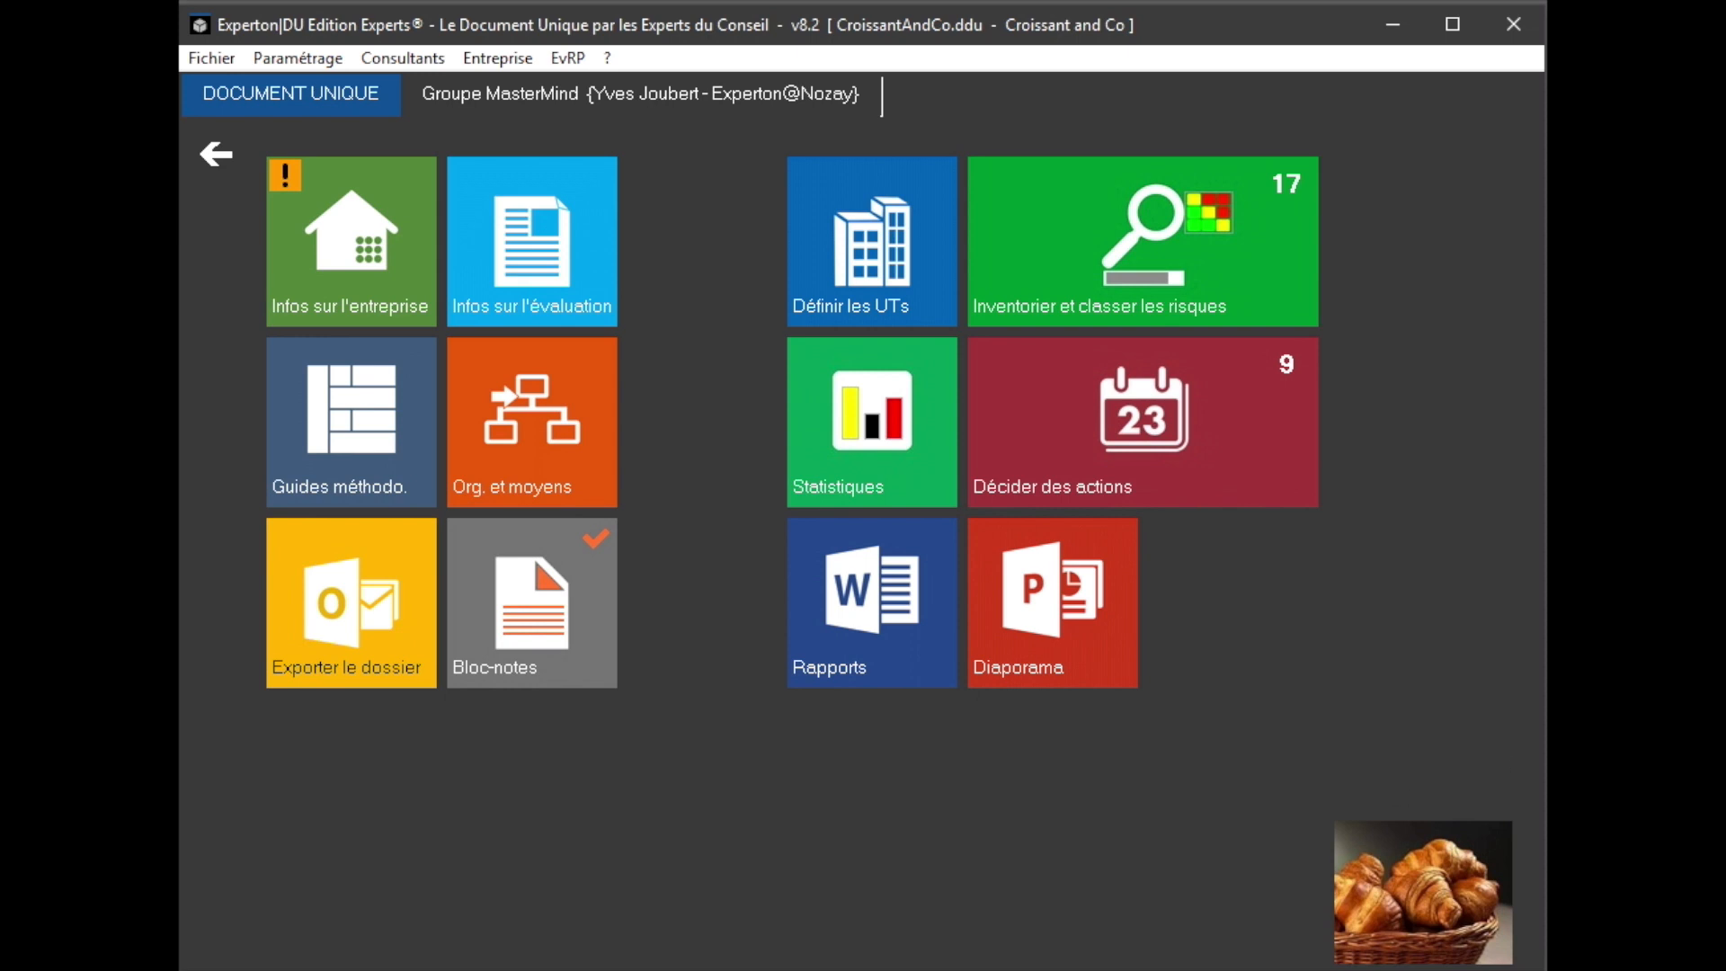
In the risk inventory, start adding the hardship factor D08- Travail de nuit to the Livraisons work unit
click(1202, 247)
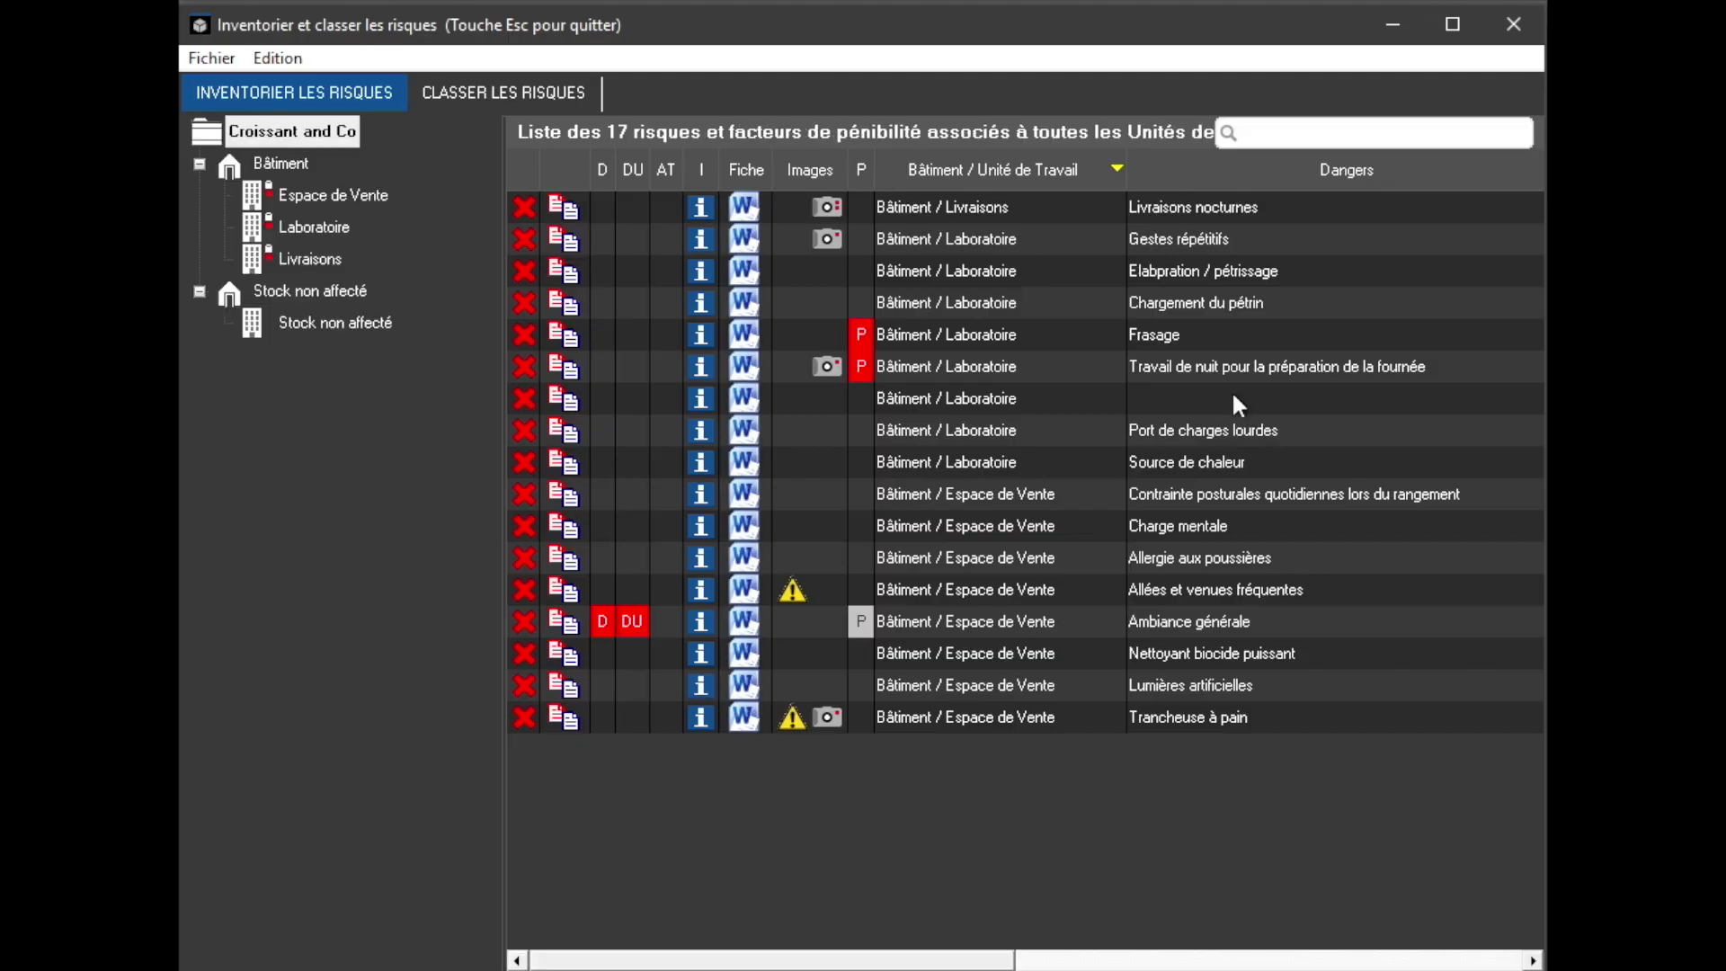
click(310, 261)
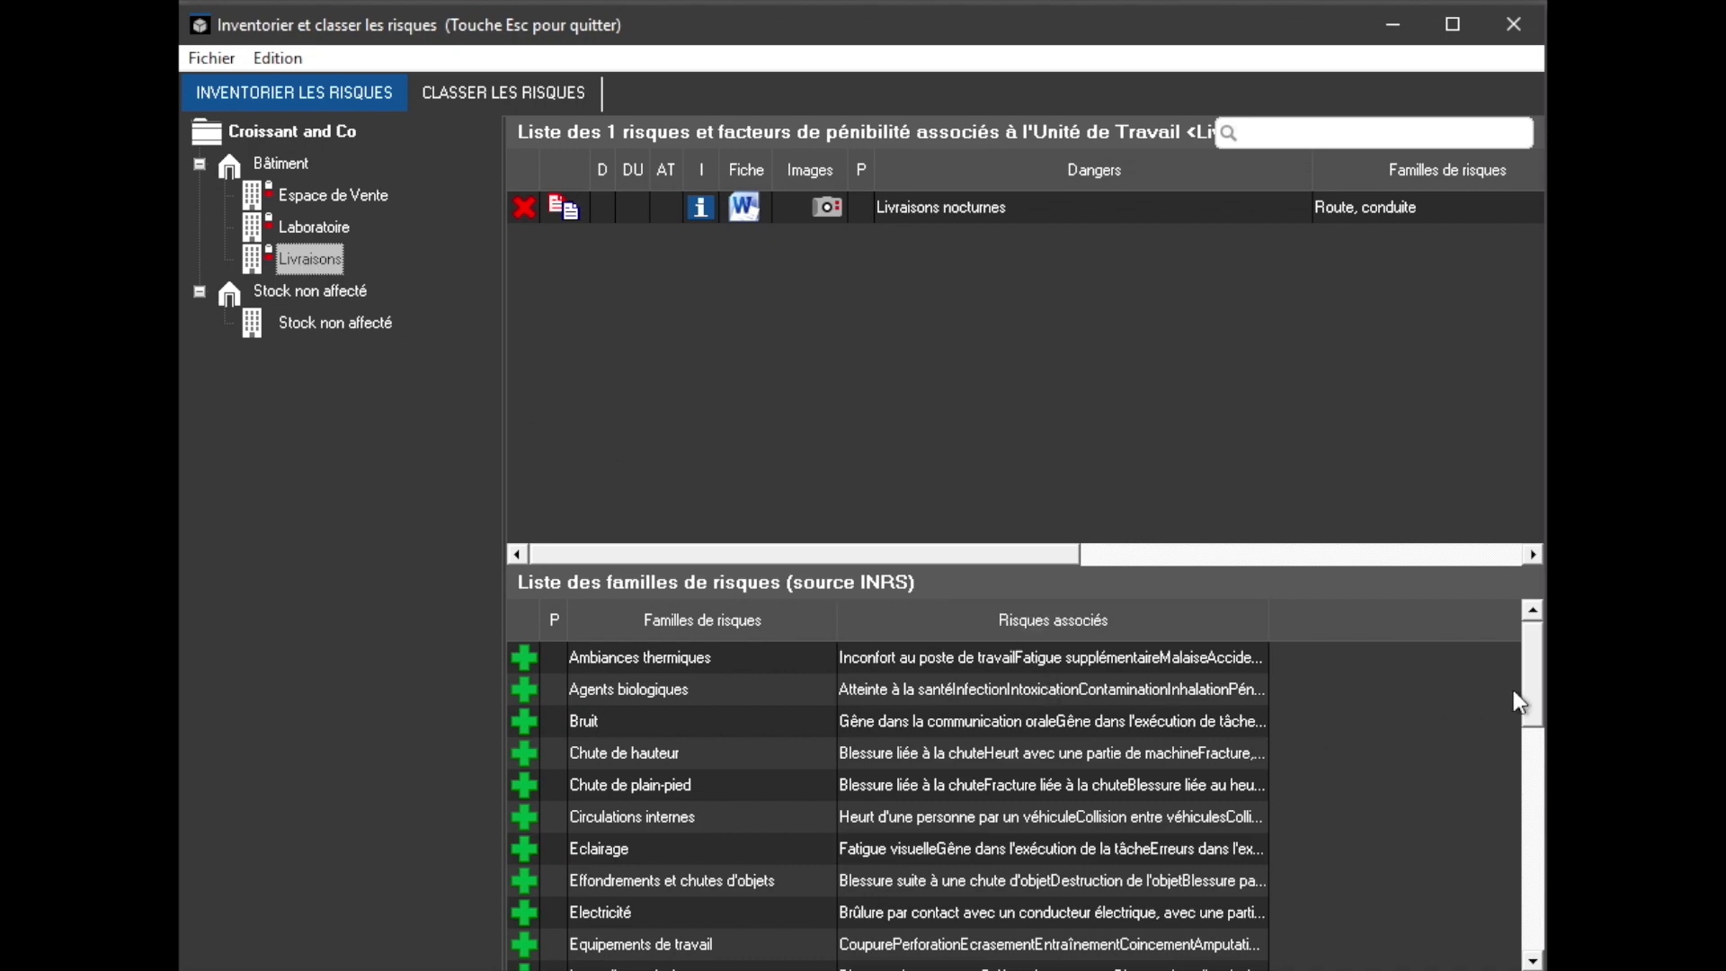
drag(1532, 704, 1538, 896)
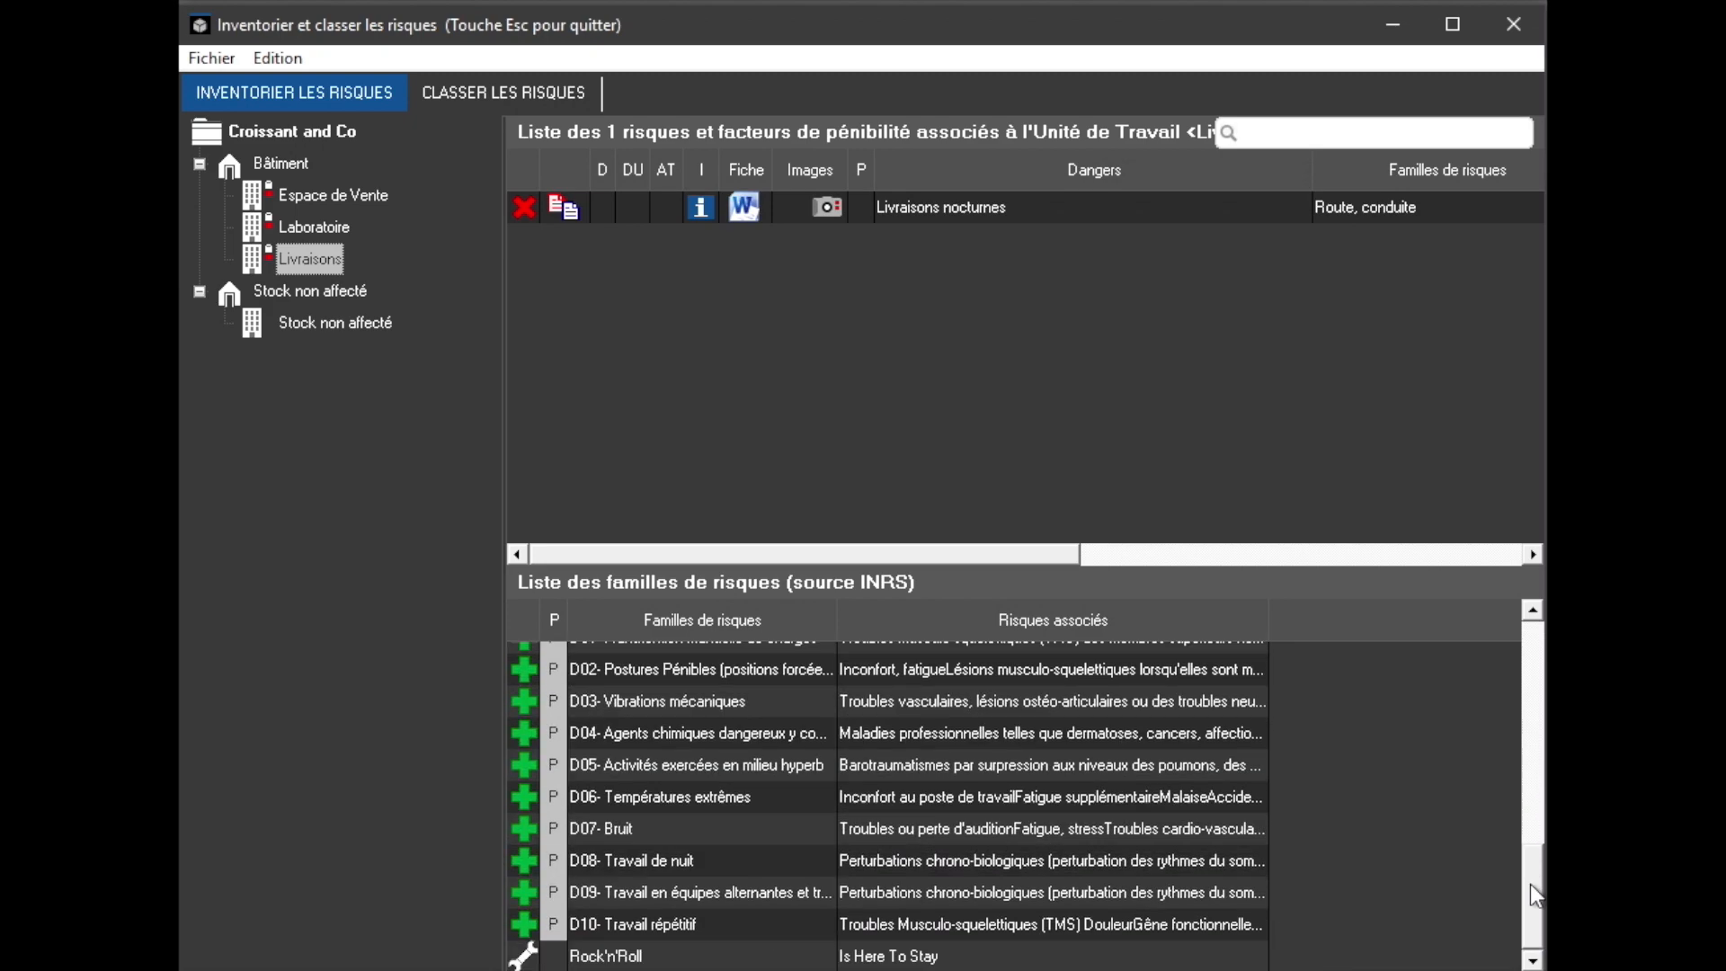
click(674, 859)
click(524, 860)
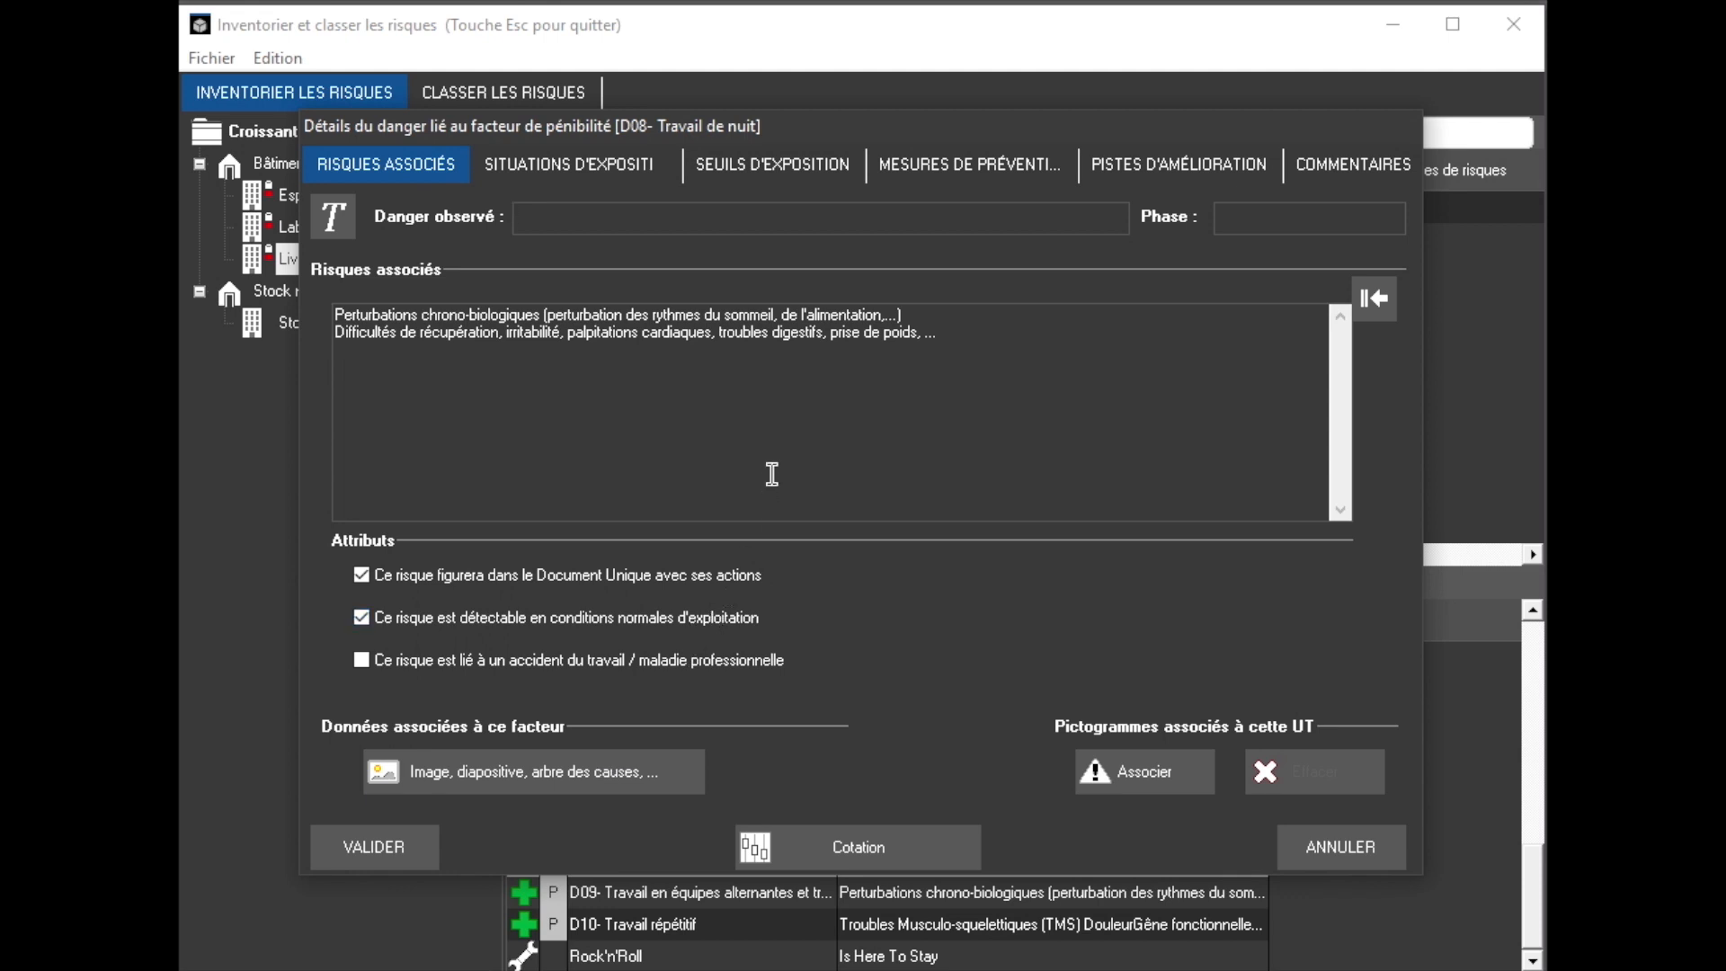
Enter "Livraisons de nuit" as the observed danger for the night-work factor
click(570, 216)
text(Livraiso)
text(ns noct)
key(BackSpace)
key(BackSpace)
key(BackSpace)
key(BackSpace)
key(BackSpace)
text(de nuit)
Clear all the organisational, collective and individual prevention measures in place for the night-work danger
click(532, 164)
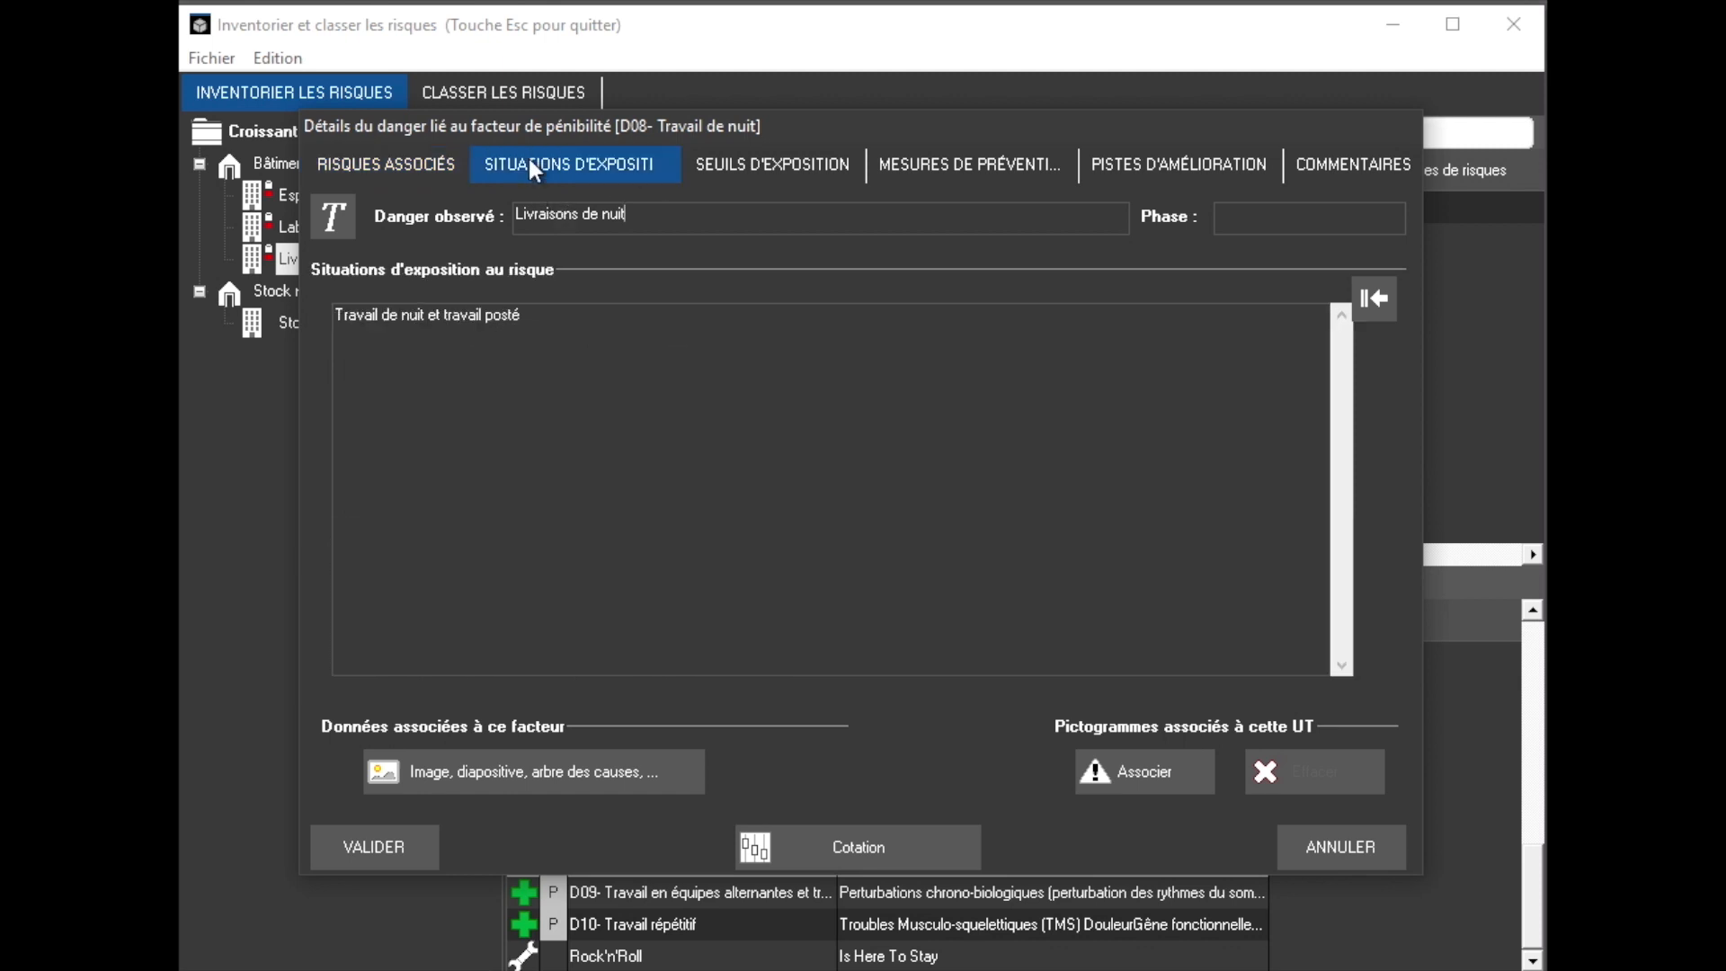
click(987, 169)
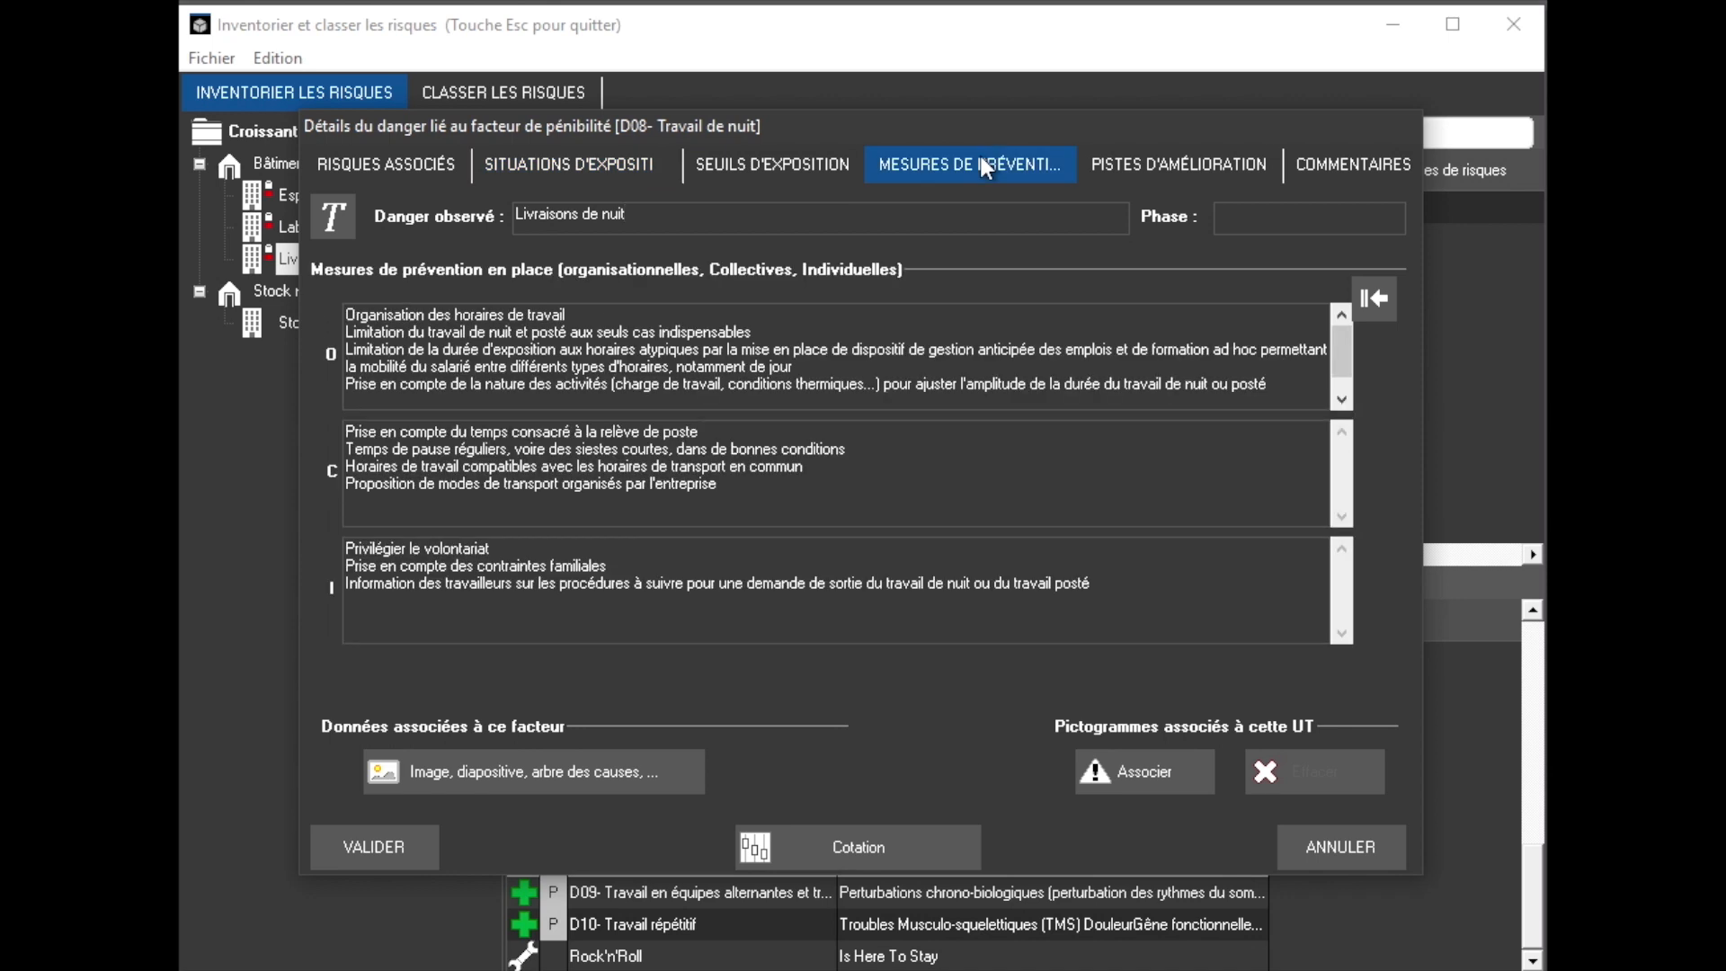
drag(1286, 384, 331, 301)
text(Prise en compte du sens de rotation physiologiquement "naturel" : matin, après-midi, nuit)
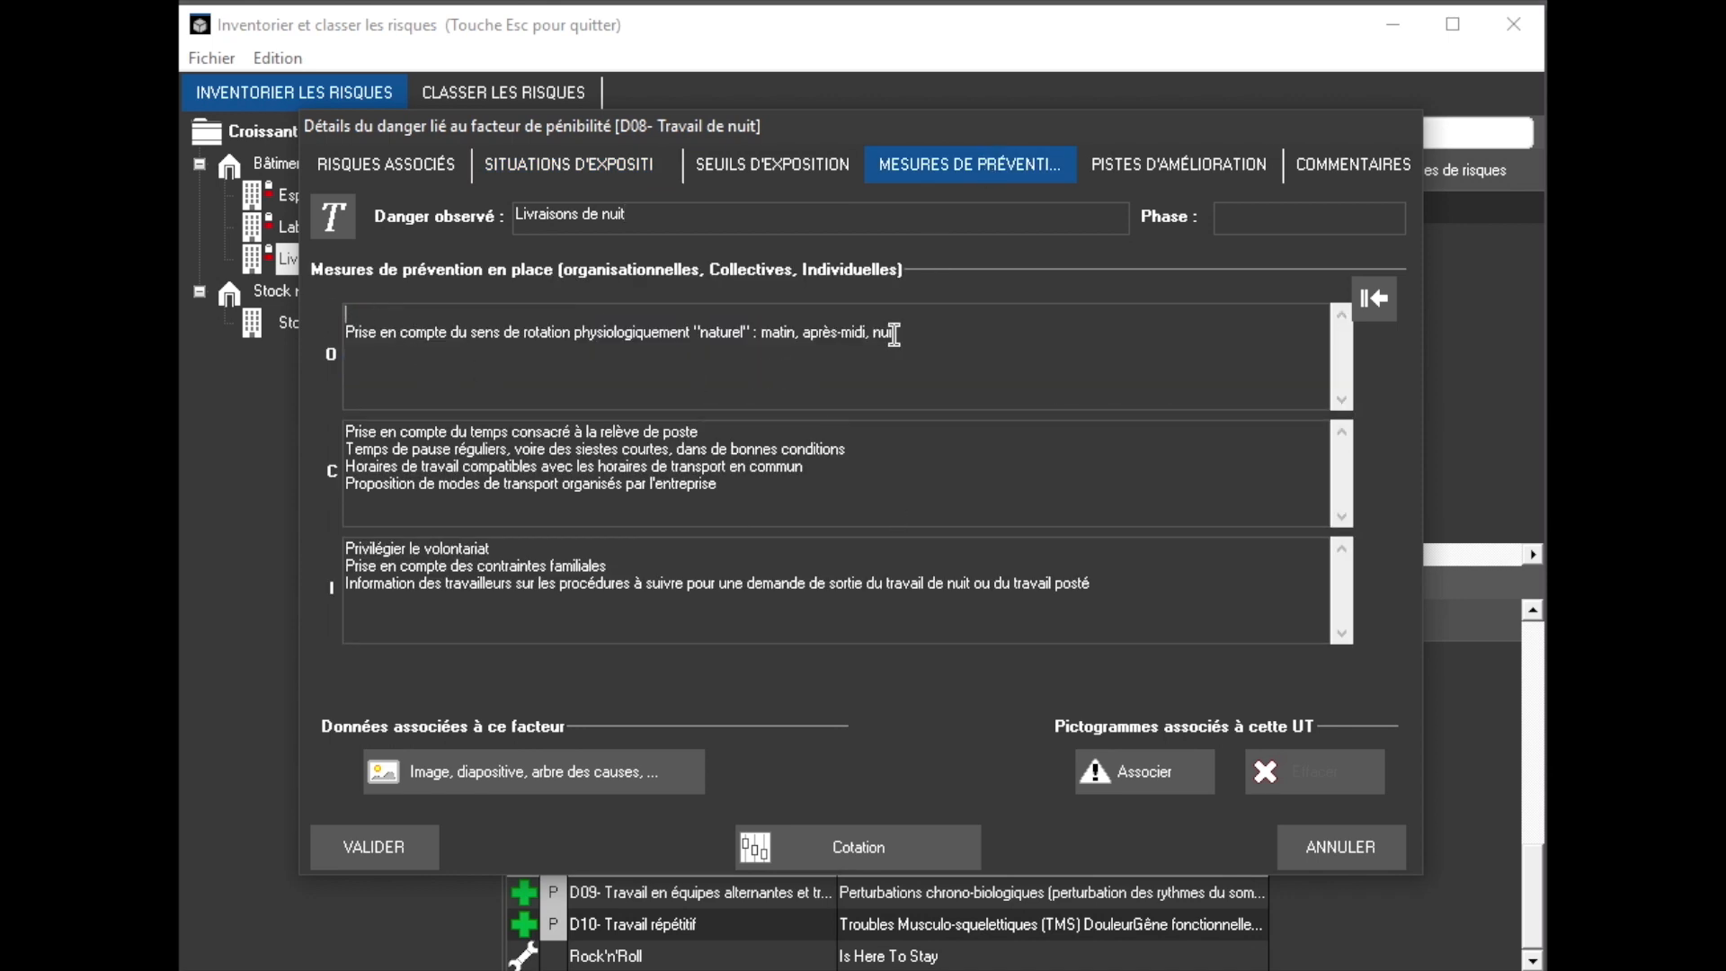
drag(916, 326, 479, 314)
key(Delete)
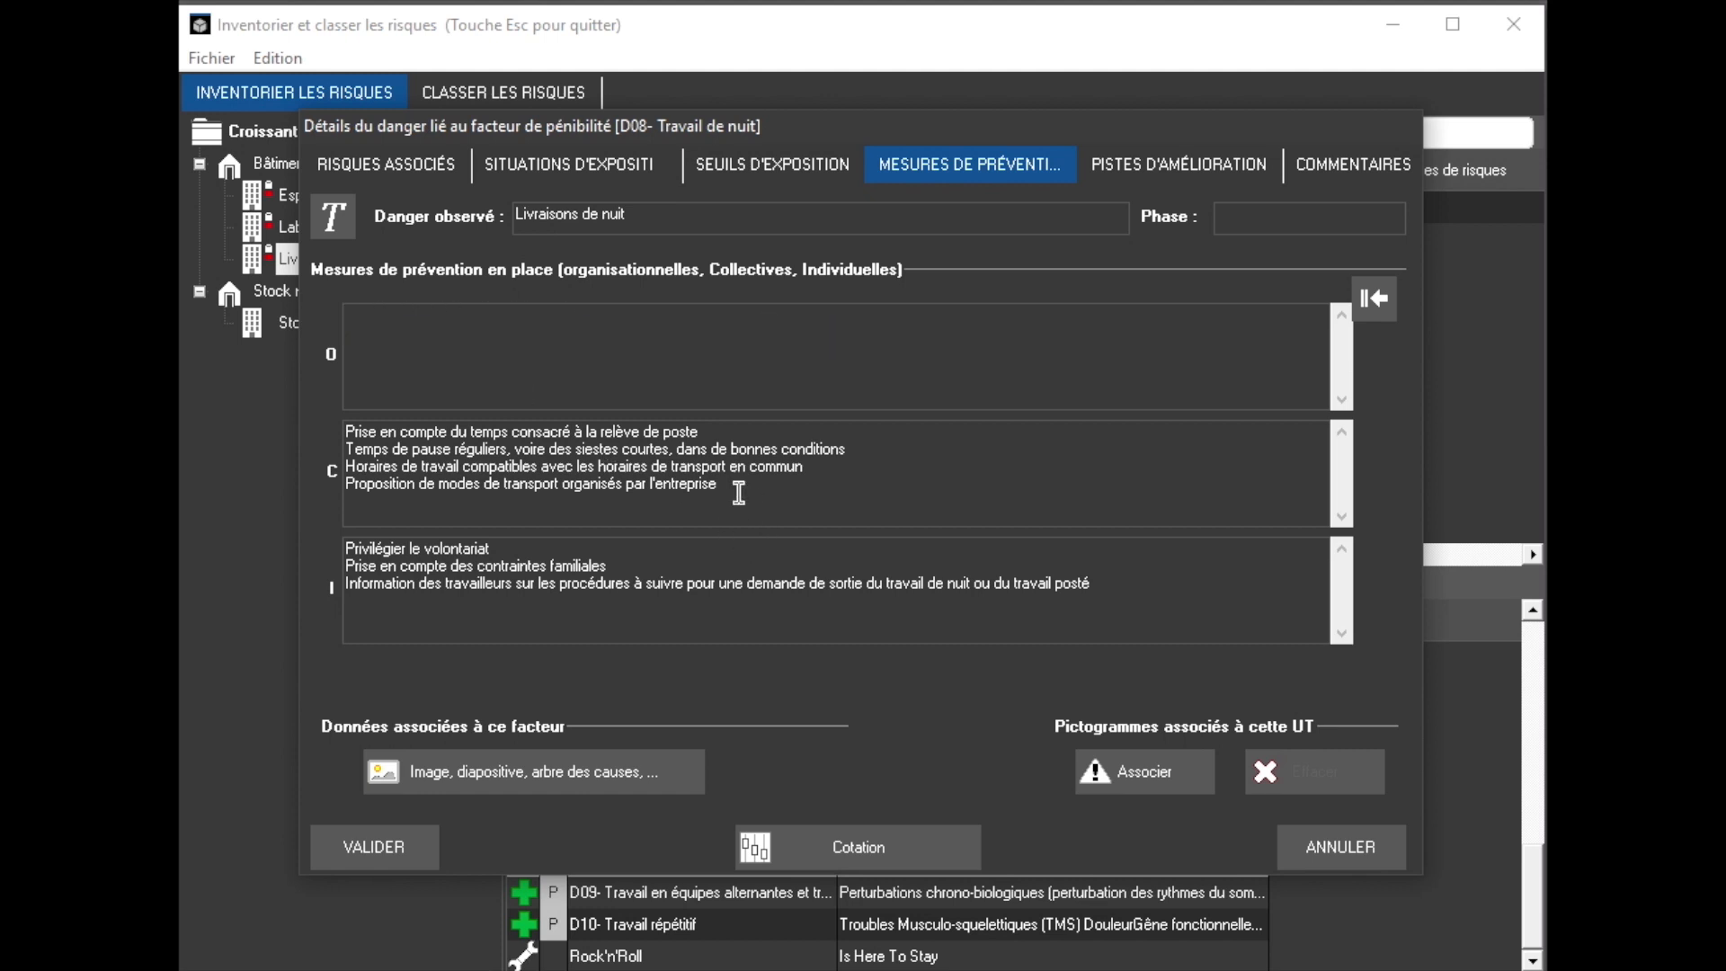
drag(740, 490, 324, 431)
key(Delete)
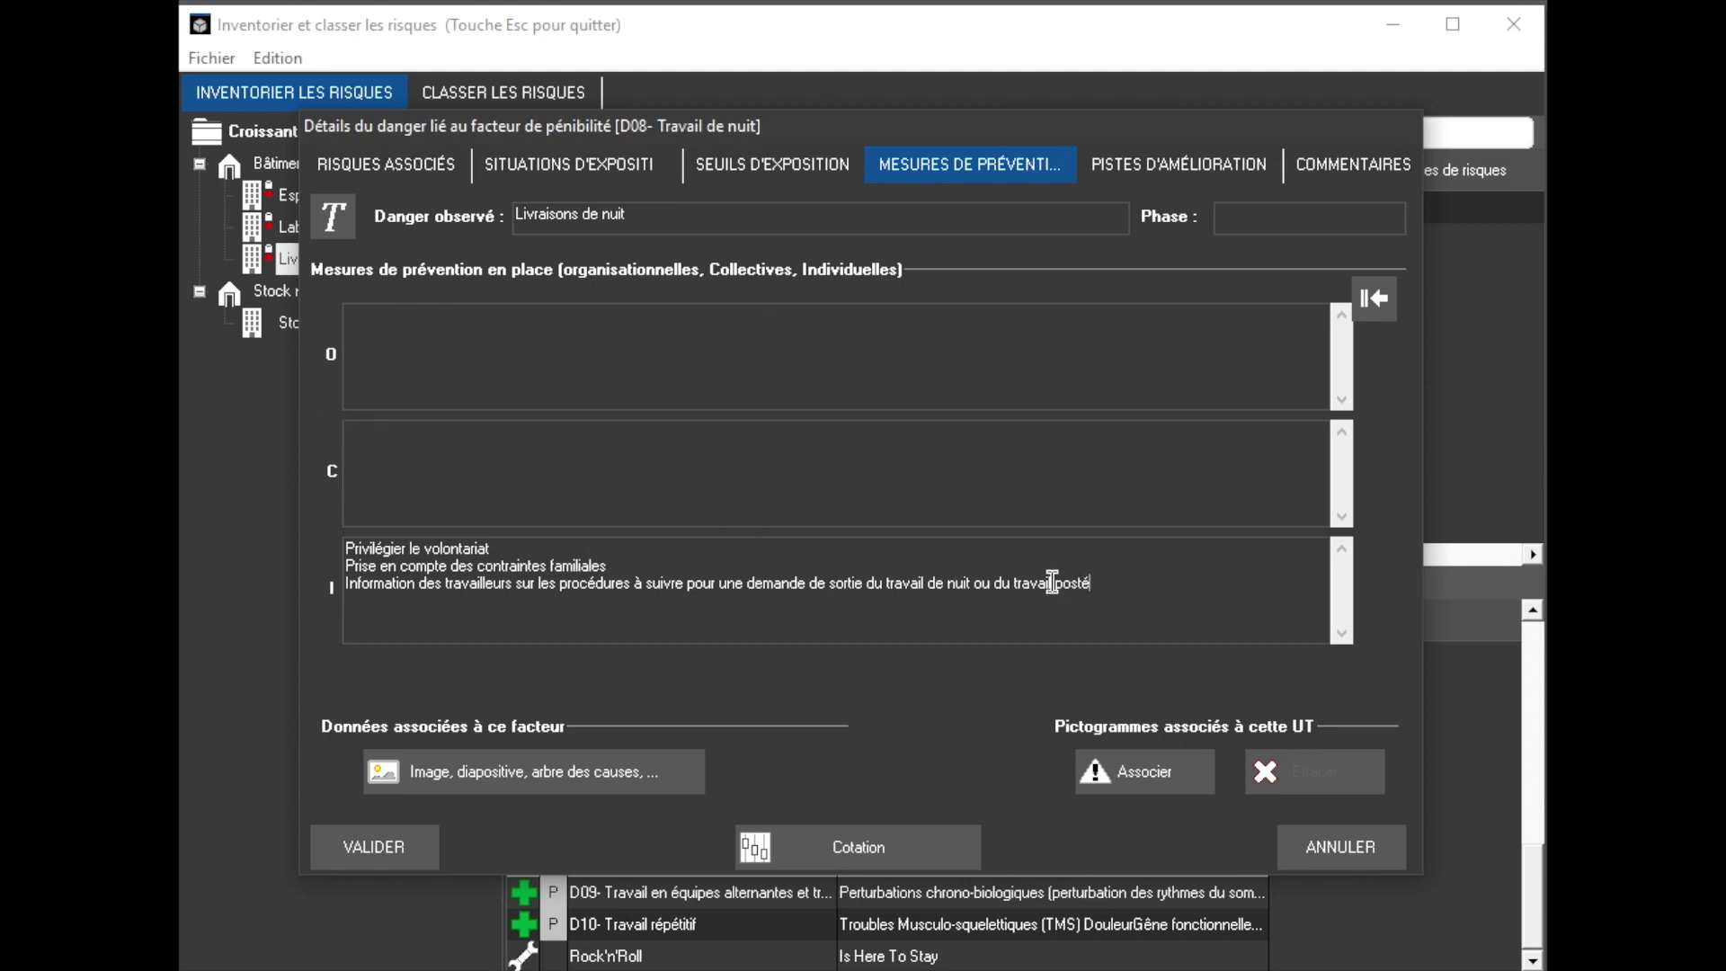
drag(1052, 583, 260, 539)
key(Delete)
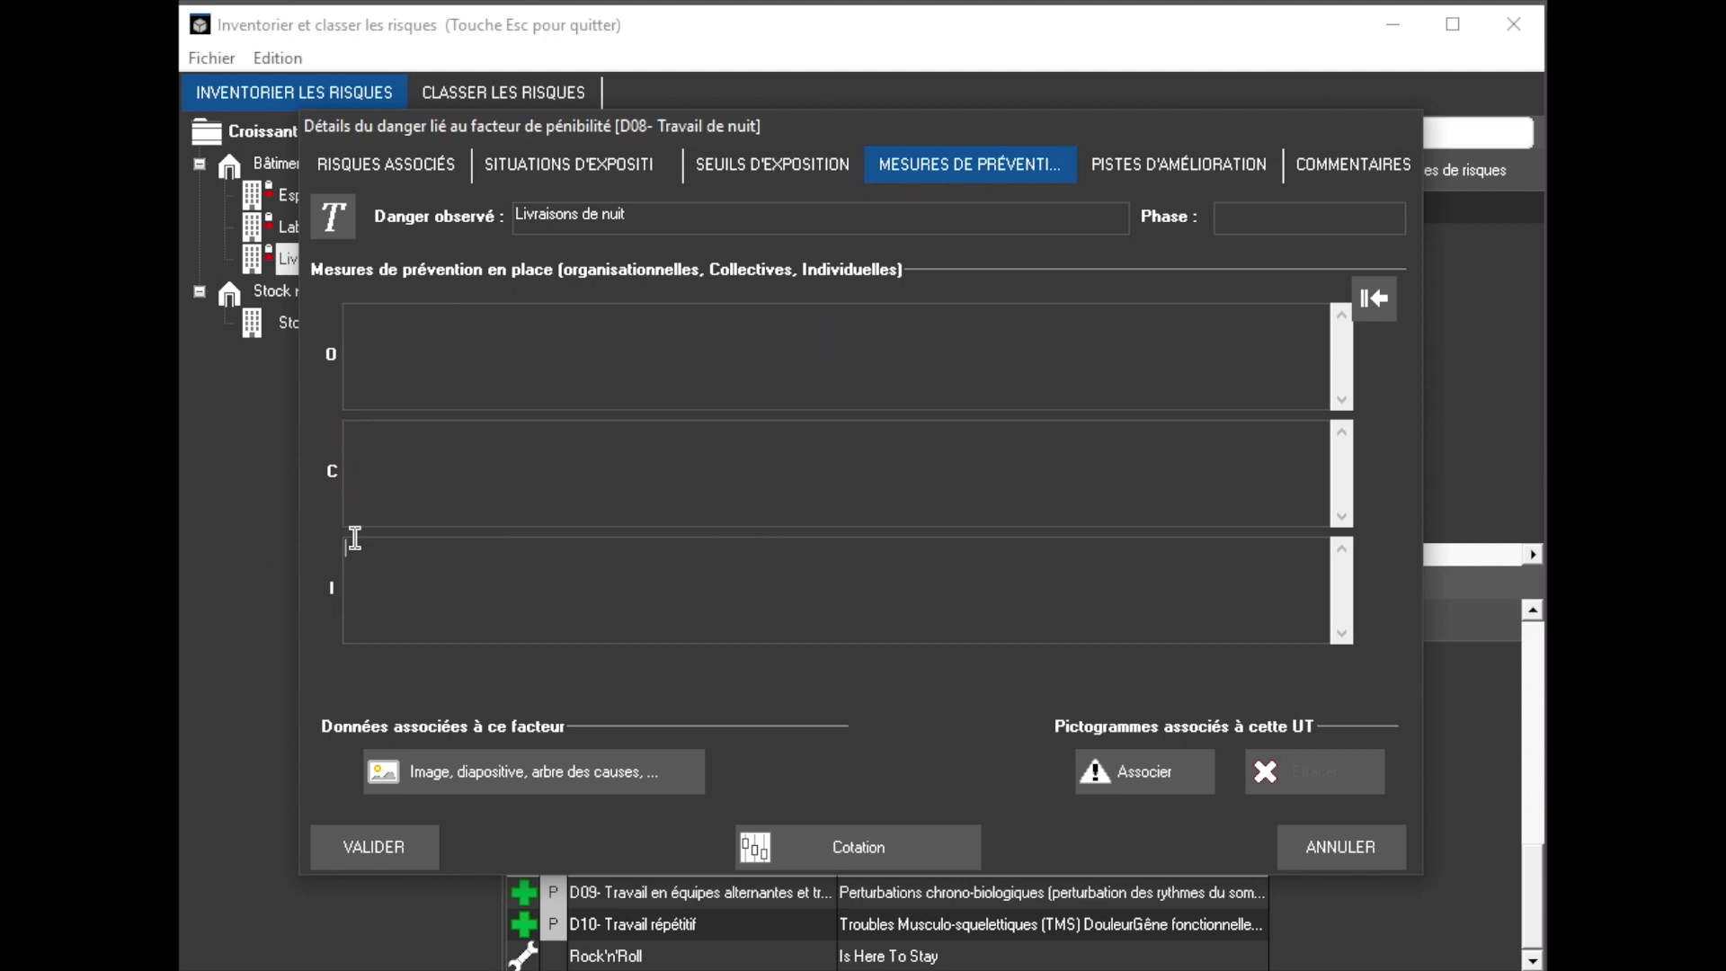
Delete all the improvement suggestions except the first one about organising working hours and limiting night work
click(1127, 171)
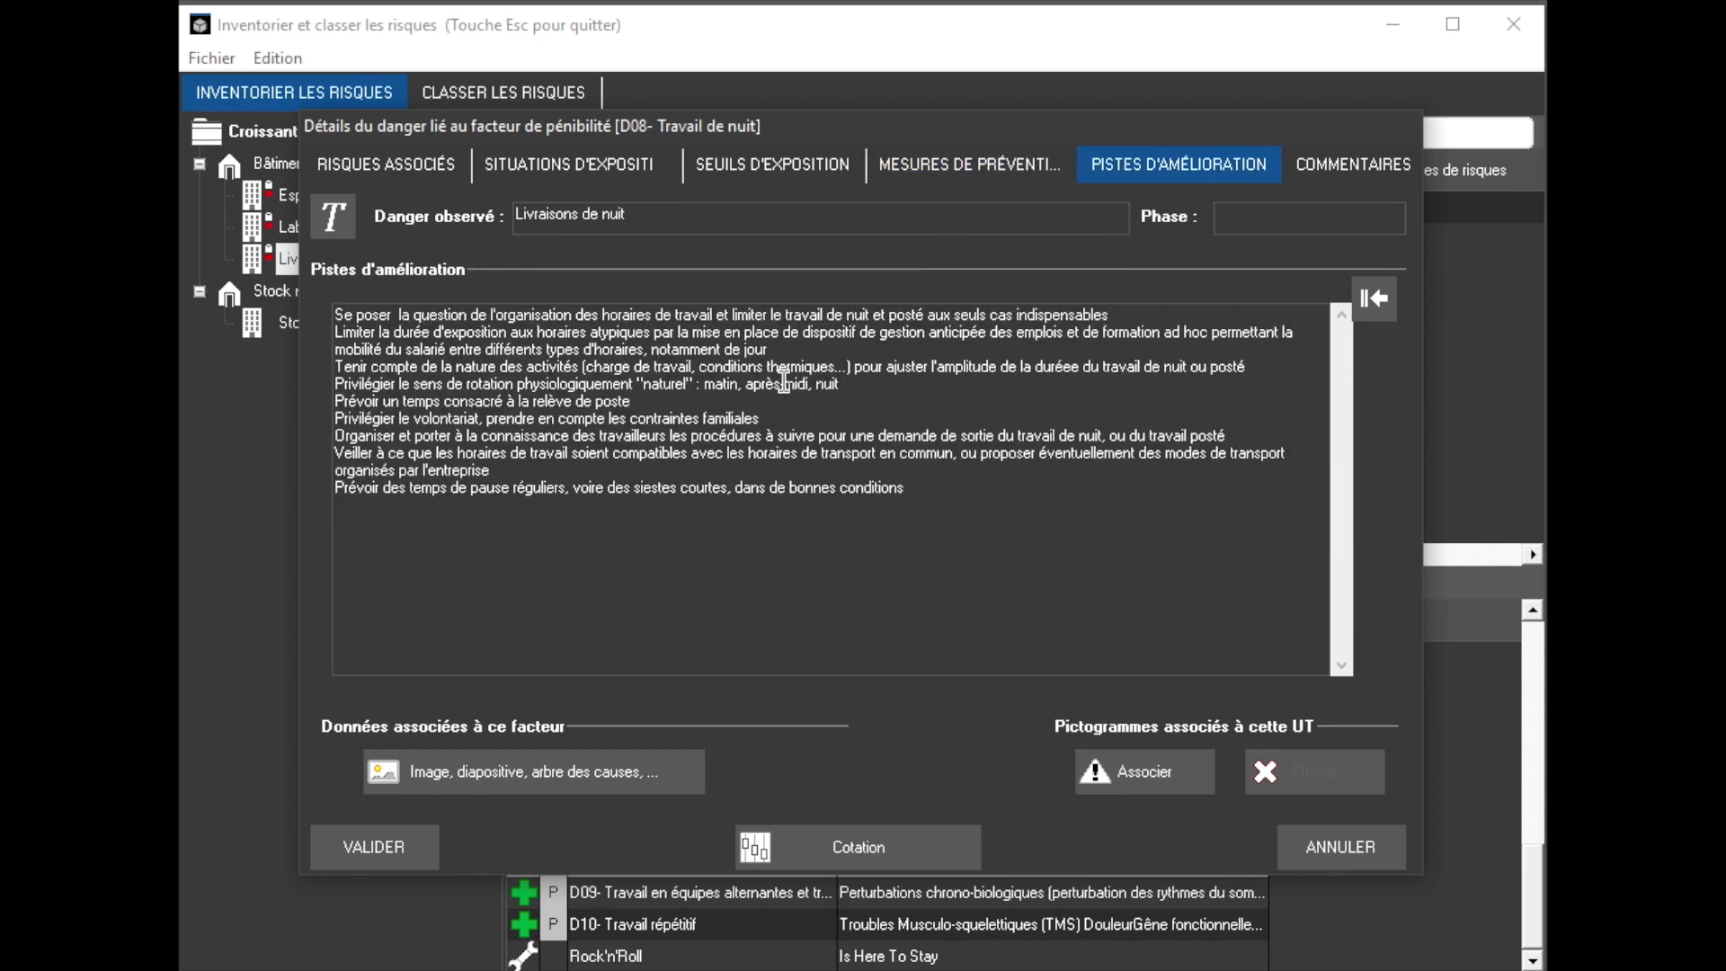
drag(926, 488, 312, 335)
key(Delete)
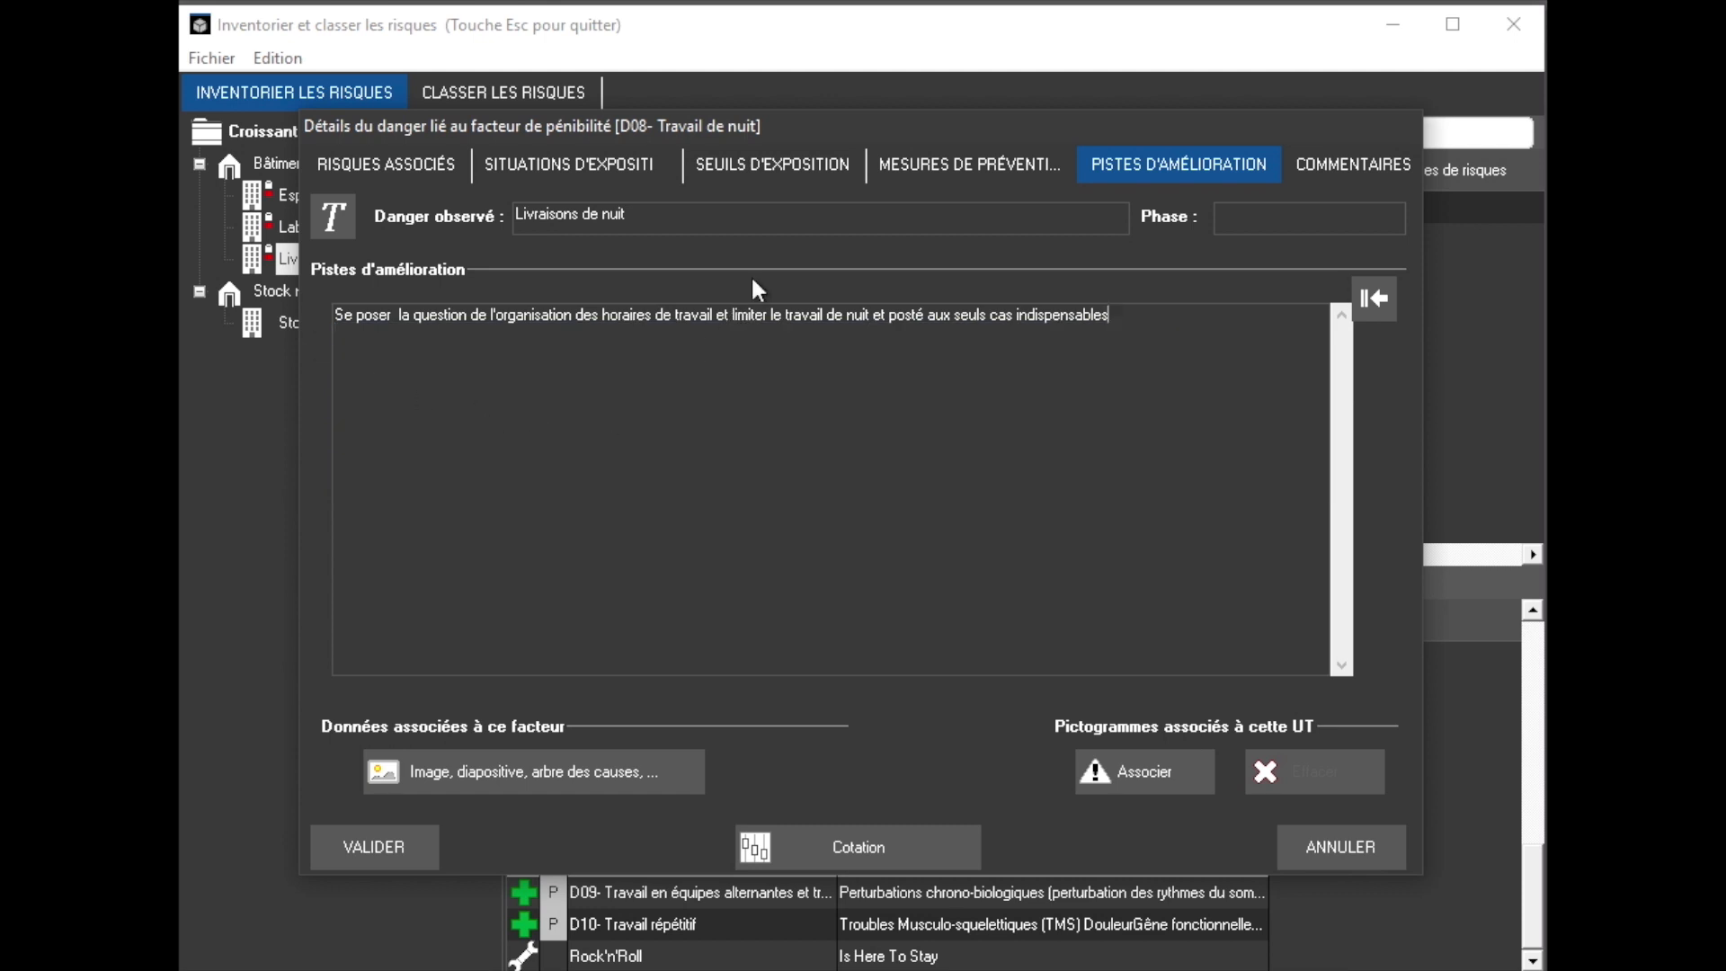
In the exposure thresholds, declare the company concerned by night work and select the night-hours criterion of at least 120 days per year
click(755, 180)
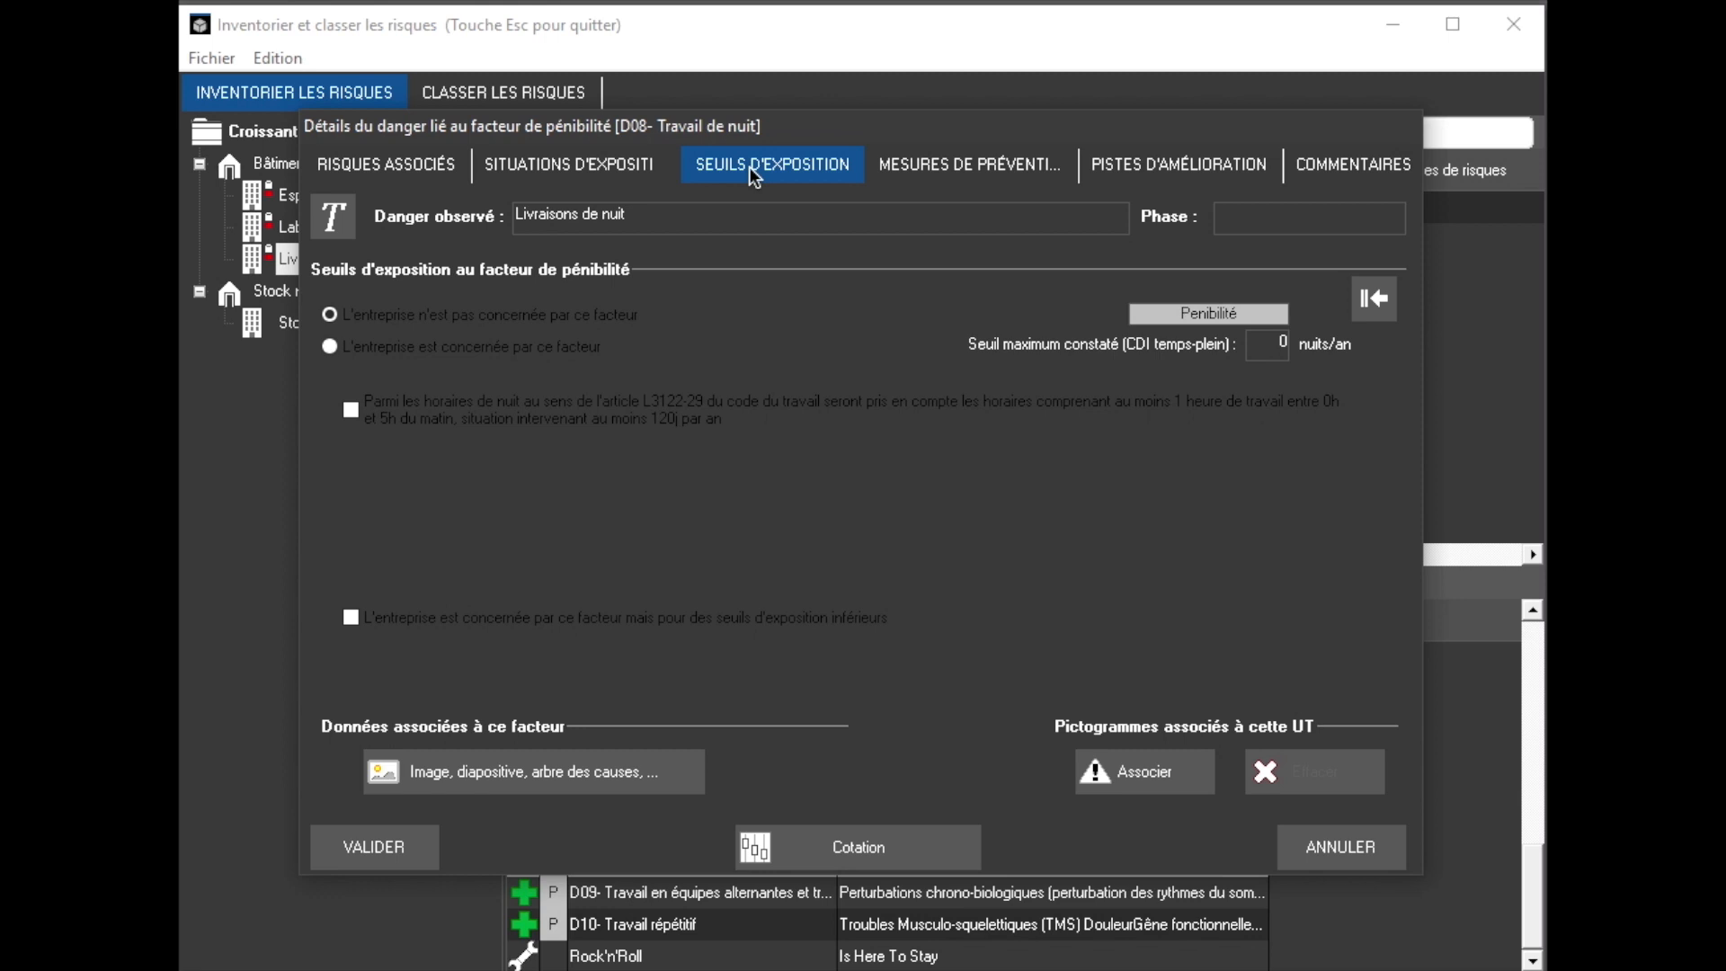
click(331, 347)
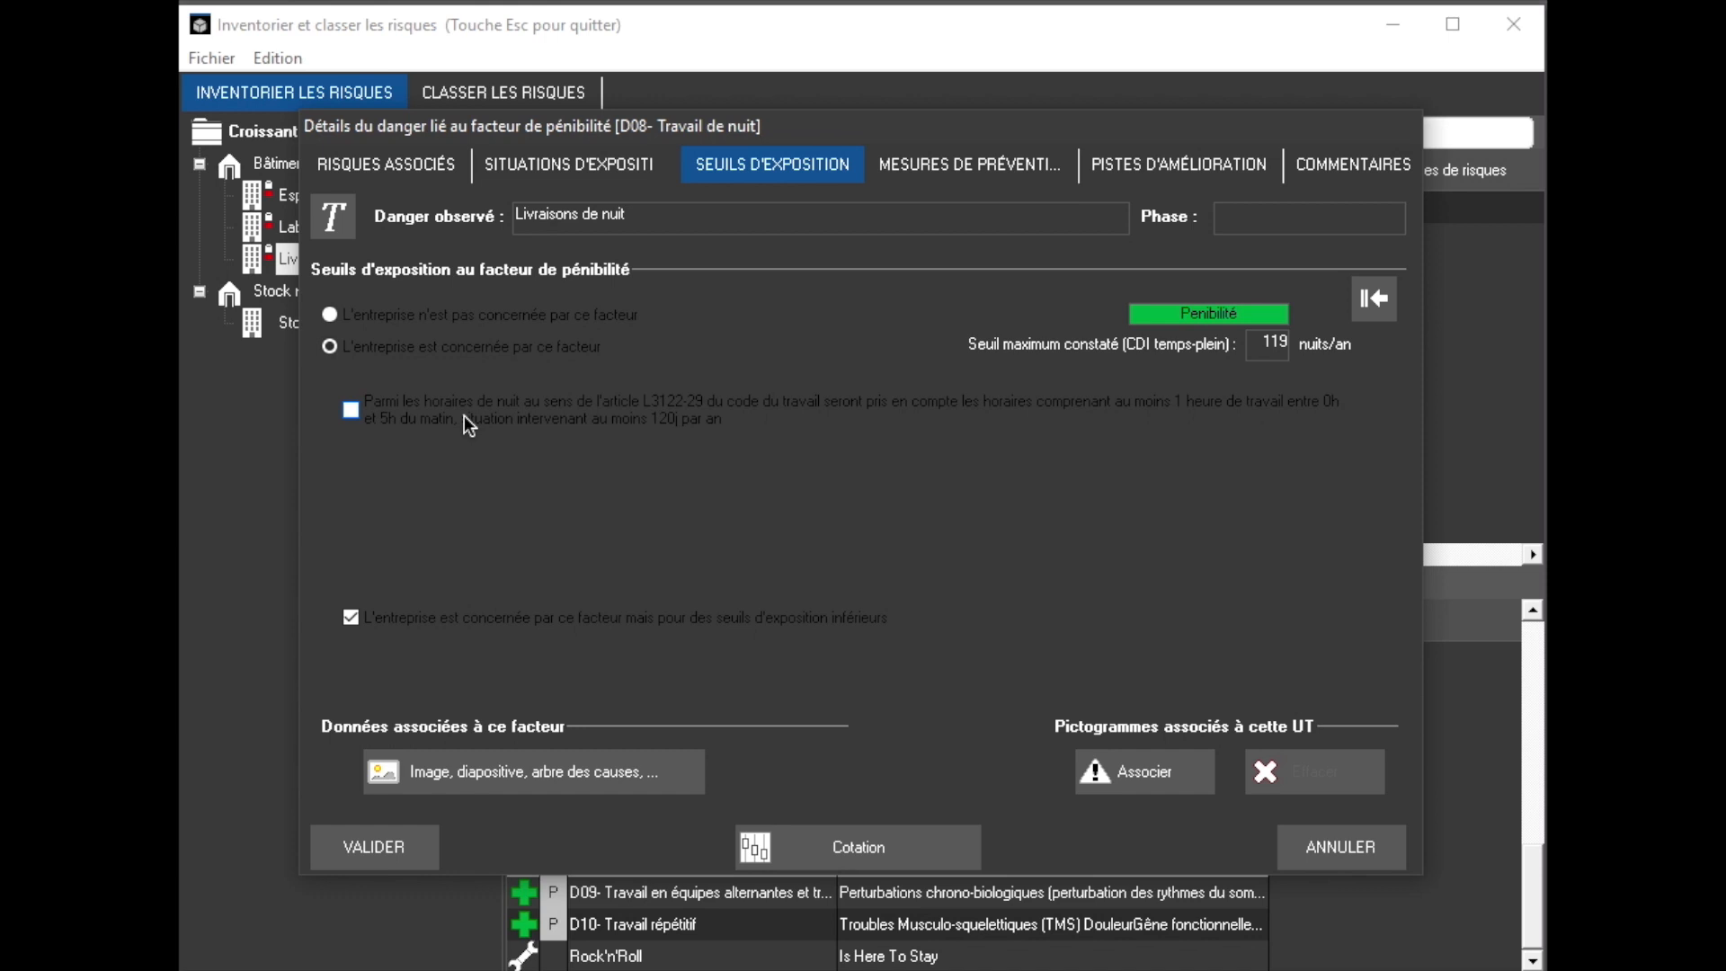
click(331, 315)
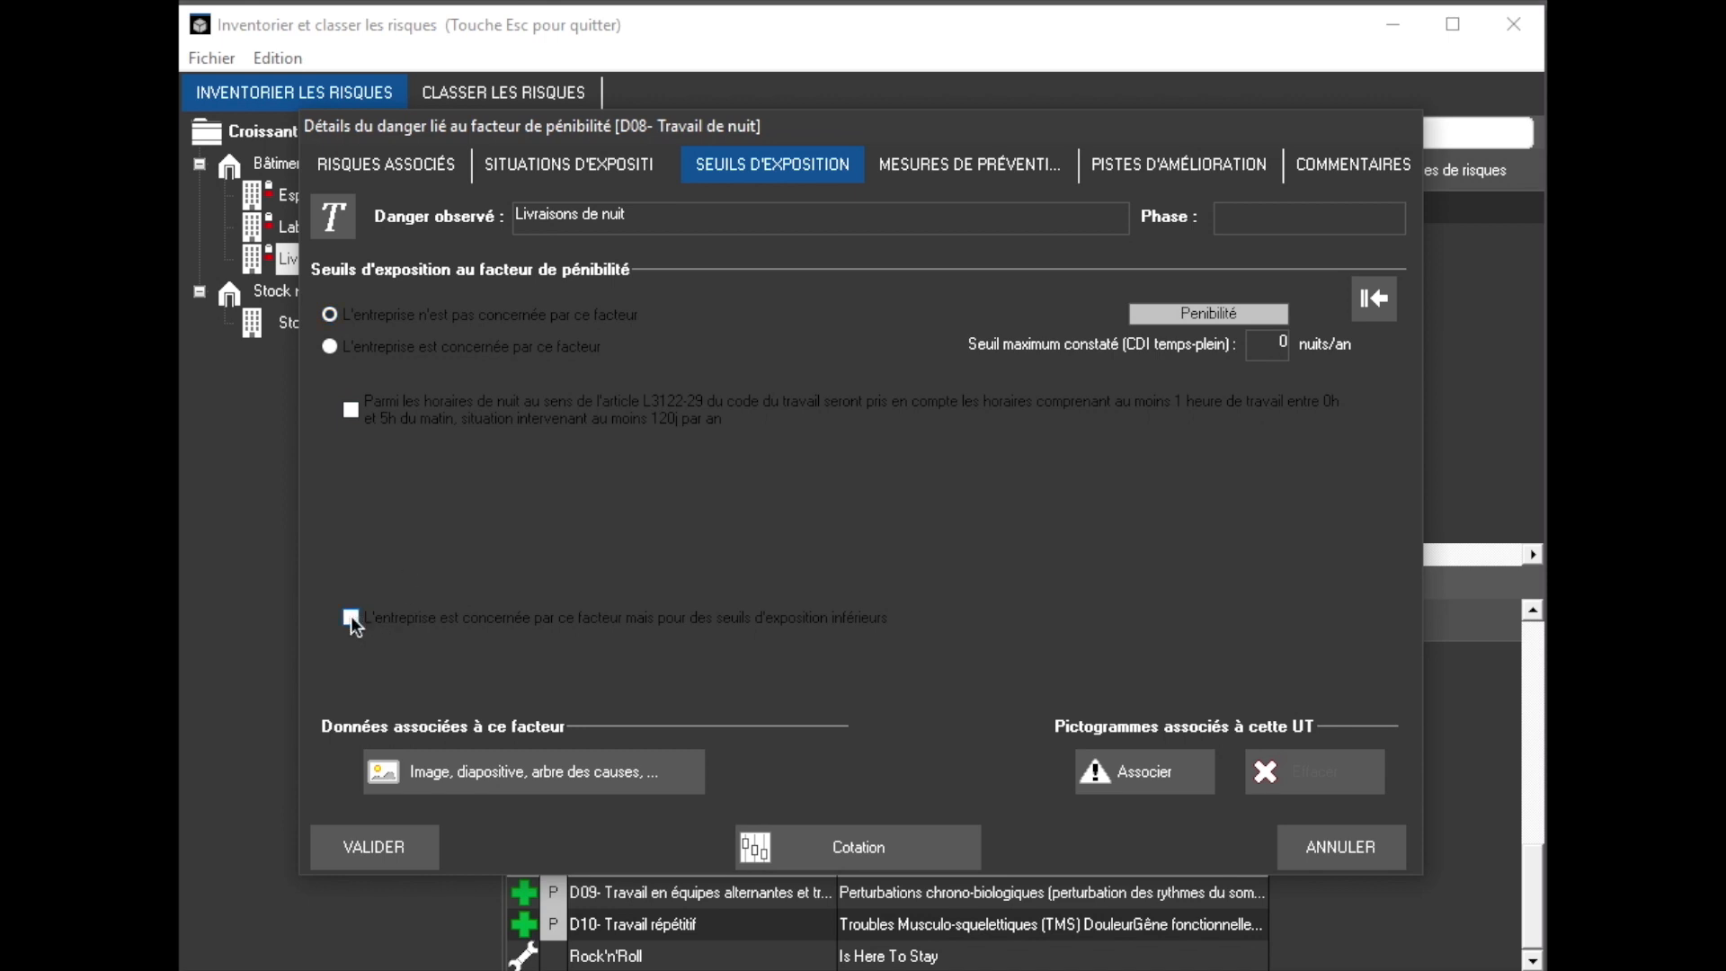
click(330, 346)
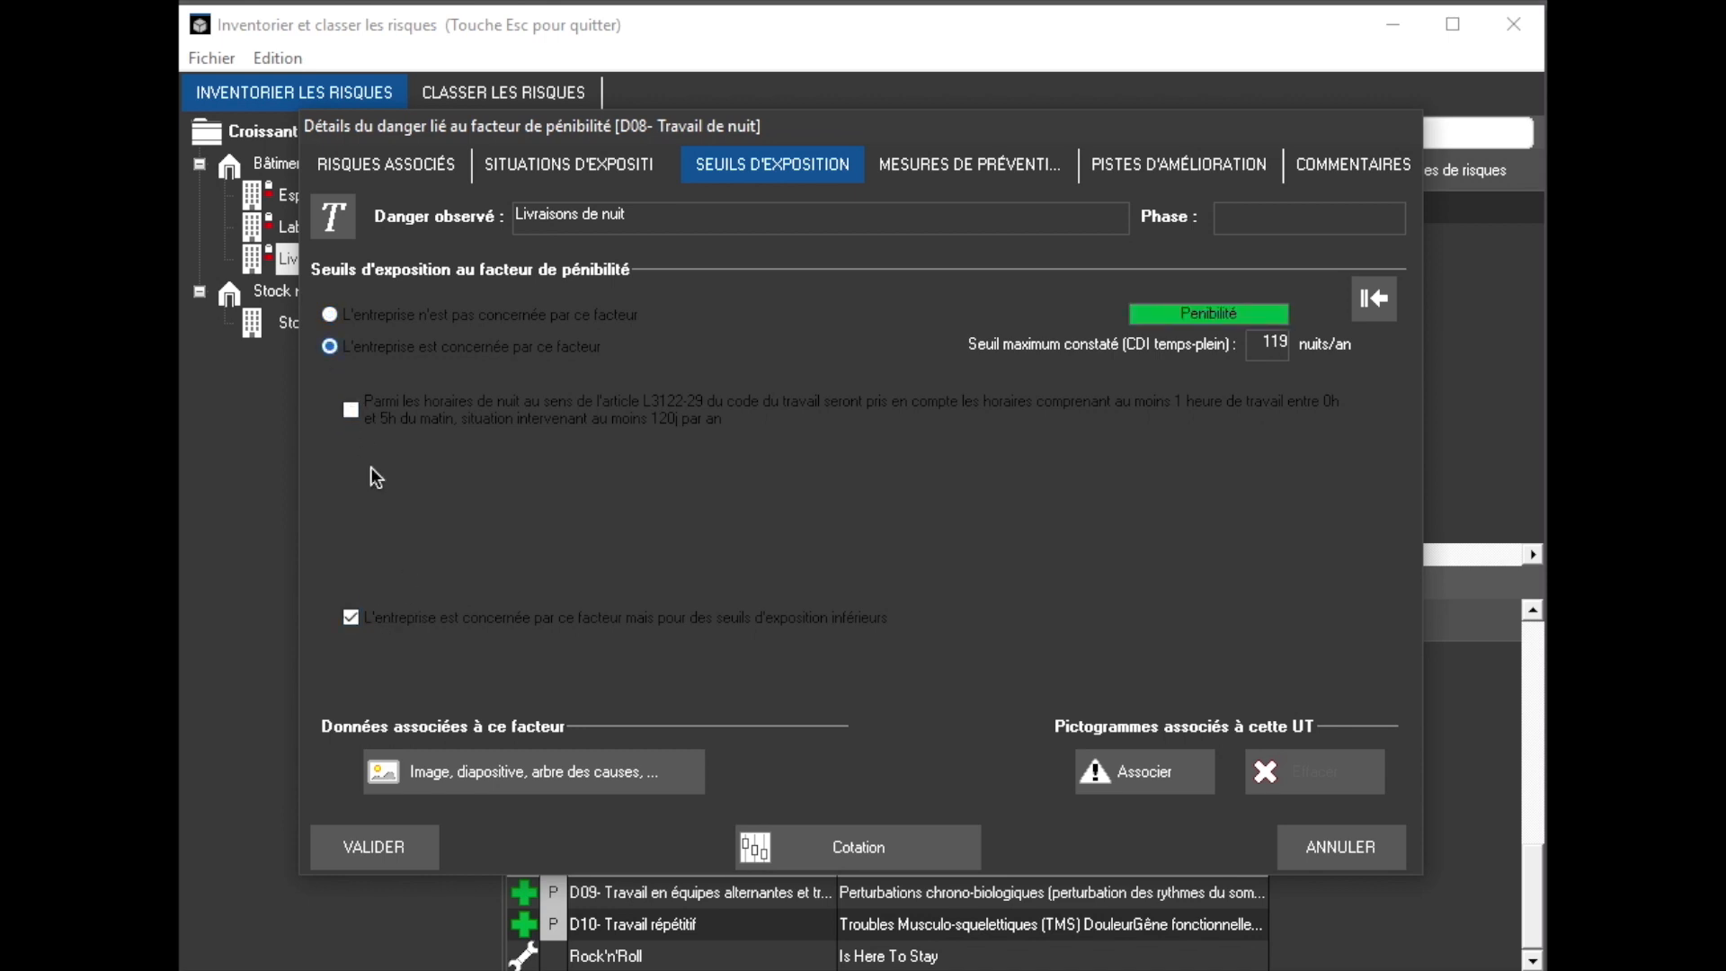
click(396, 421)
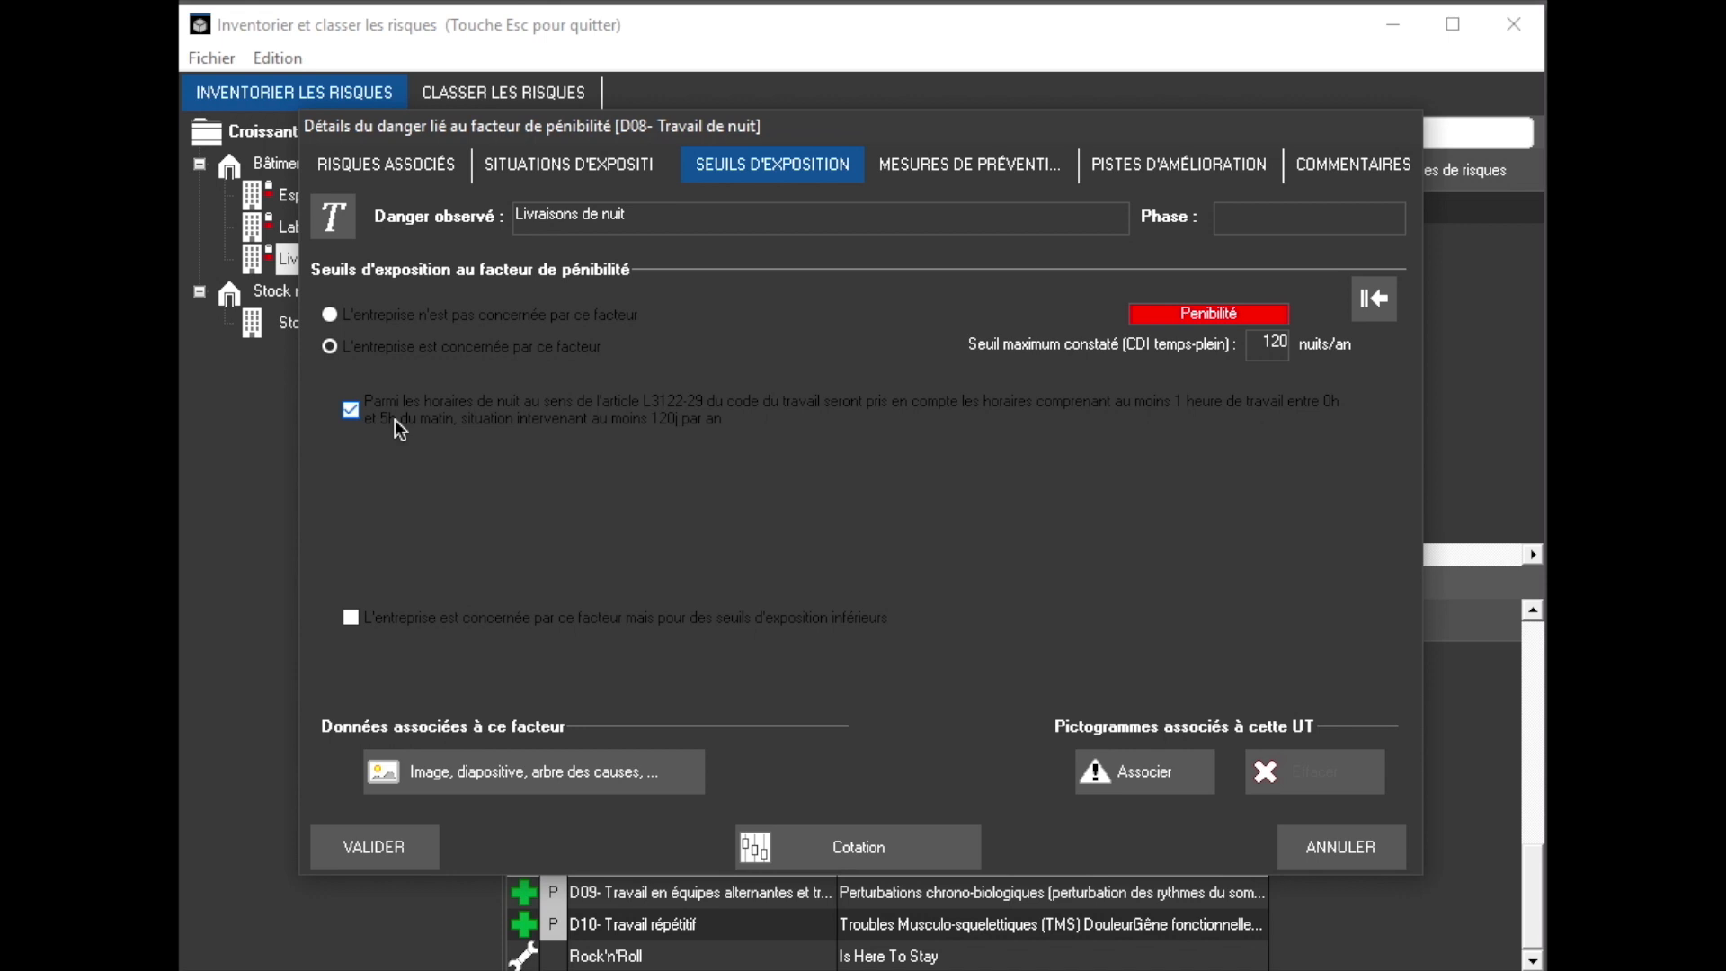
Set the maximum observed threshold for full-time CDI to 200 nuits/an and validate the danger's details
double_click(1275, 344)
text(200)
click(392, 846)
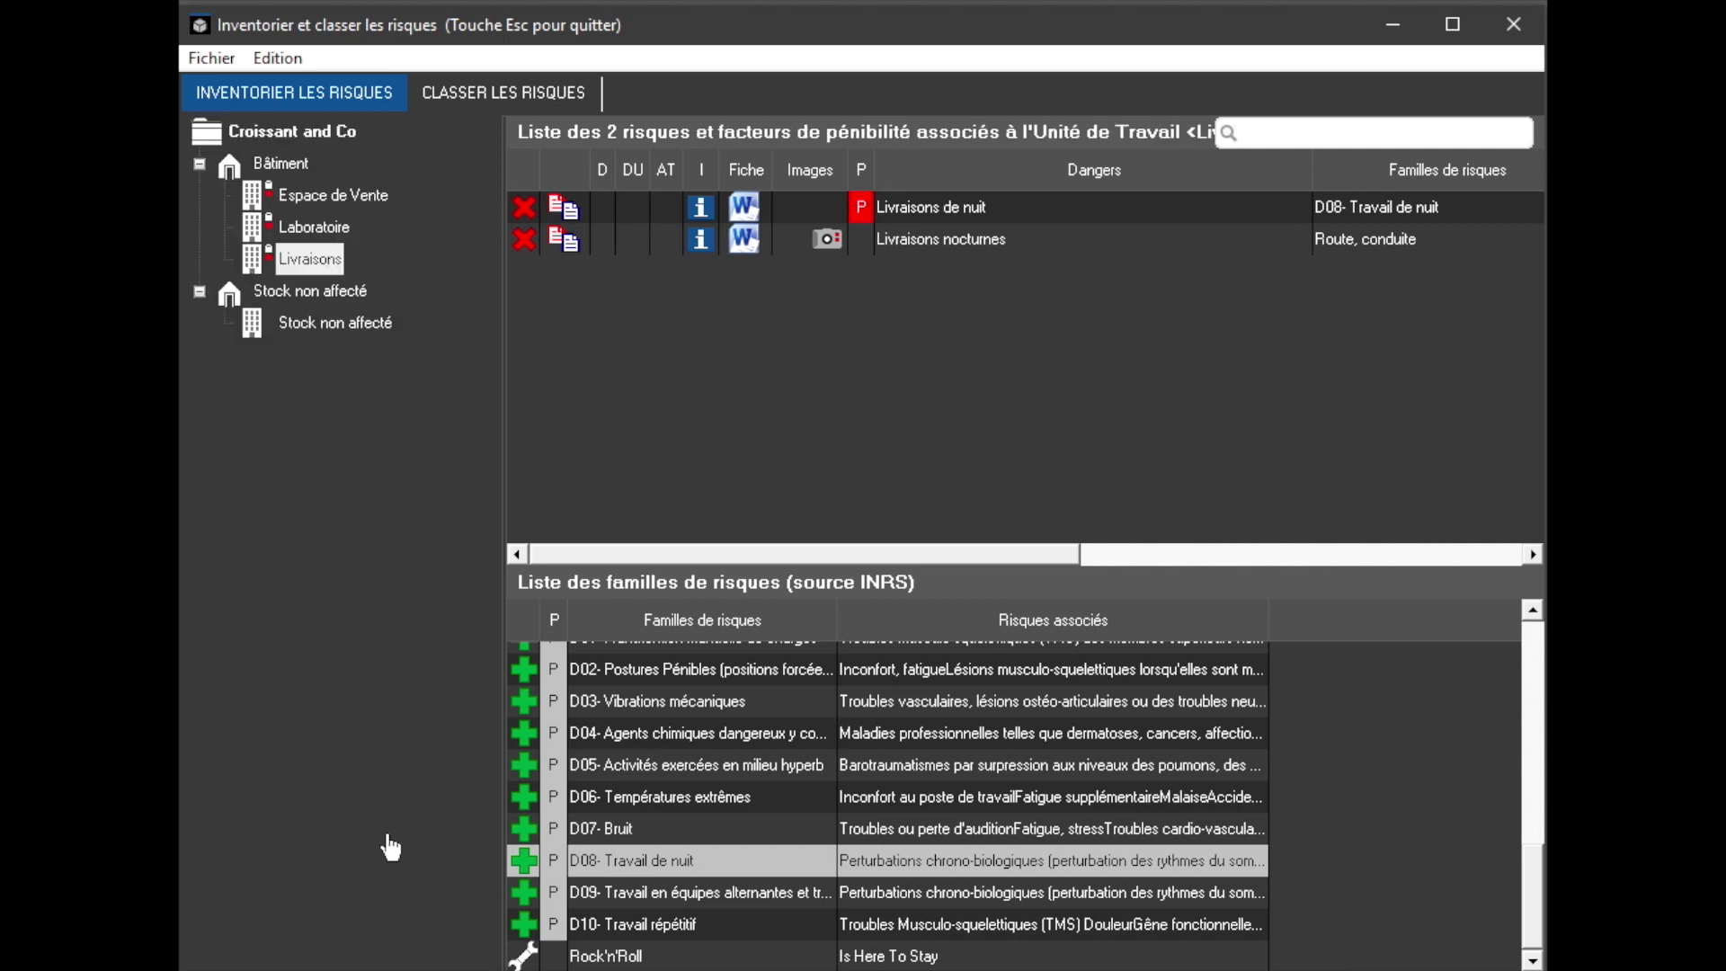
Leave the risk inventory and open the personnel's hardship points calculation from the company information
click(1515, 34)
key(Escape)
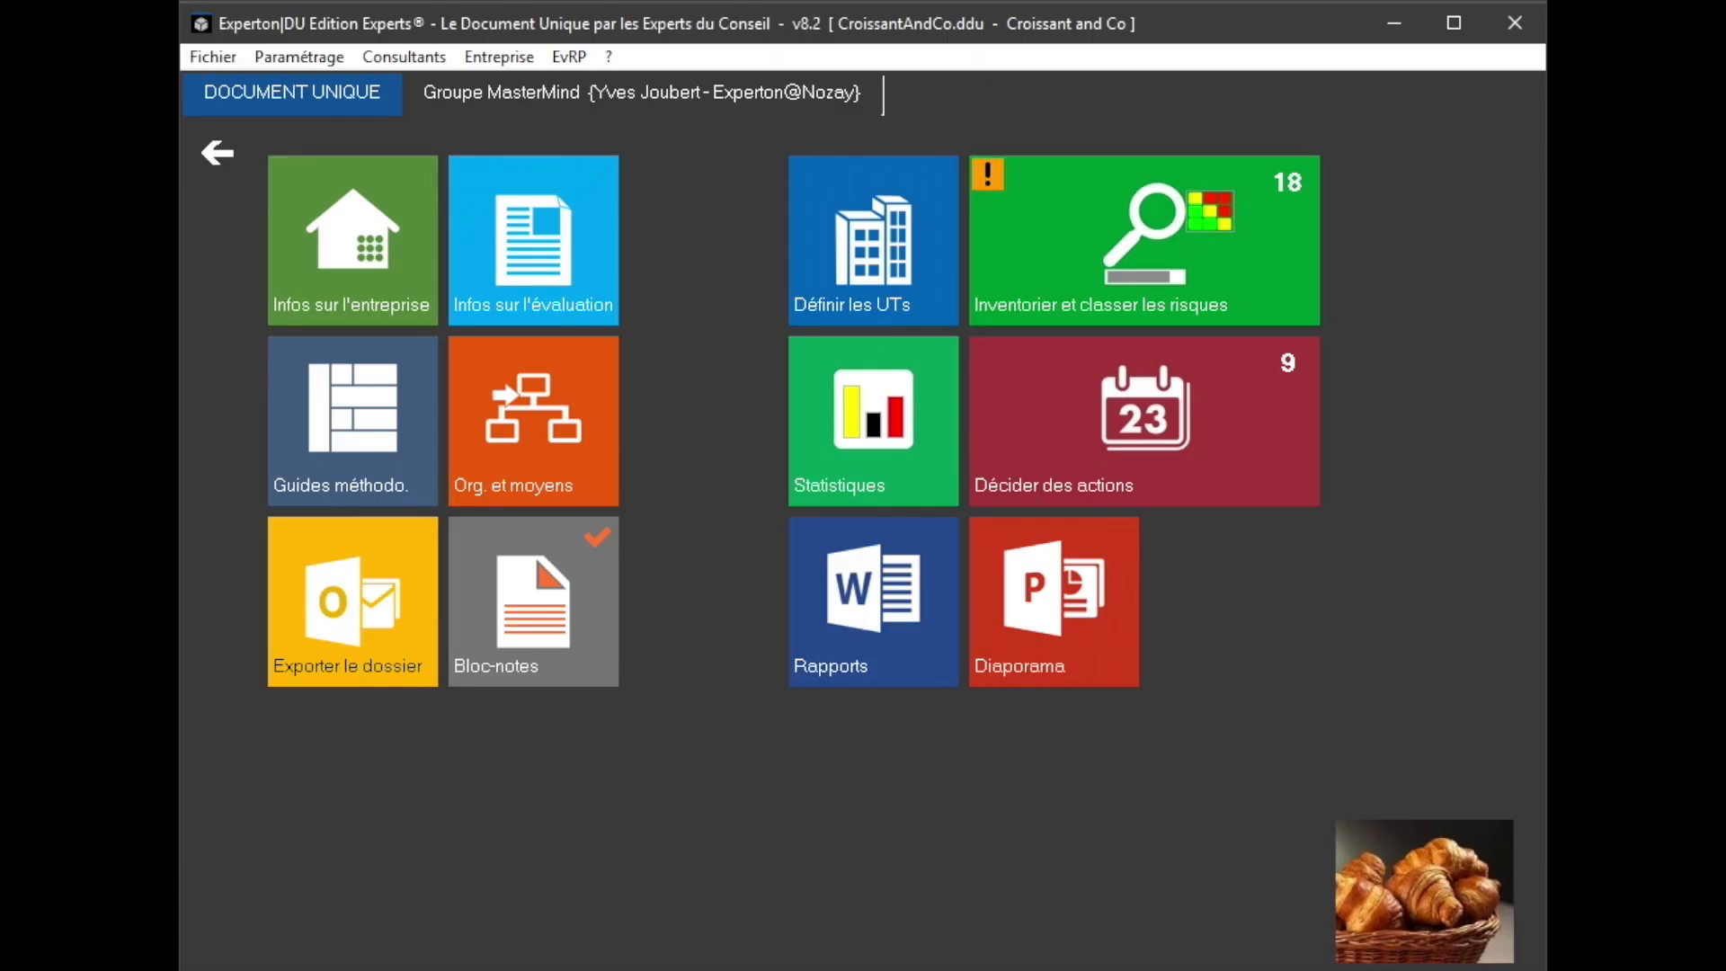
click(315, 265)
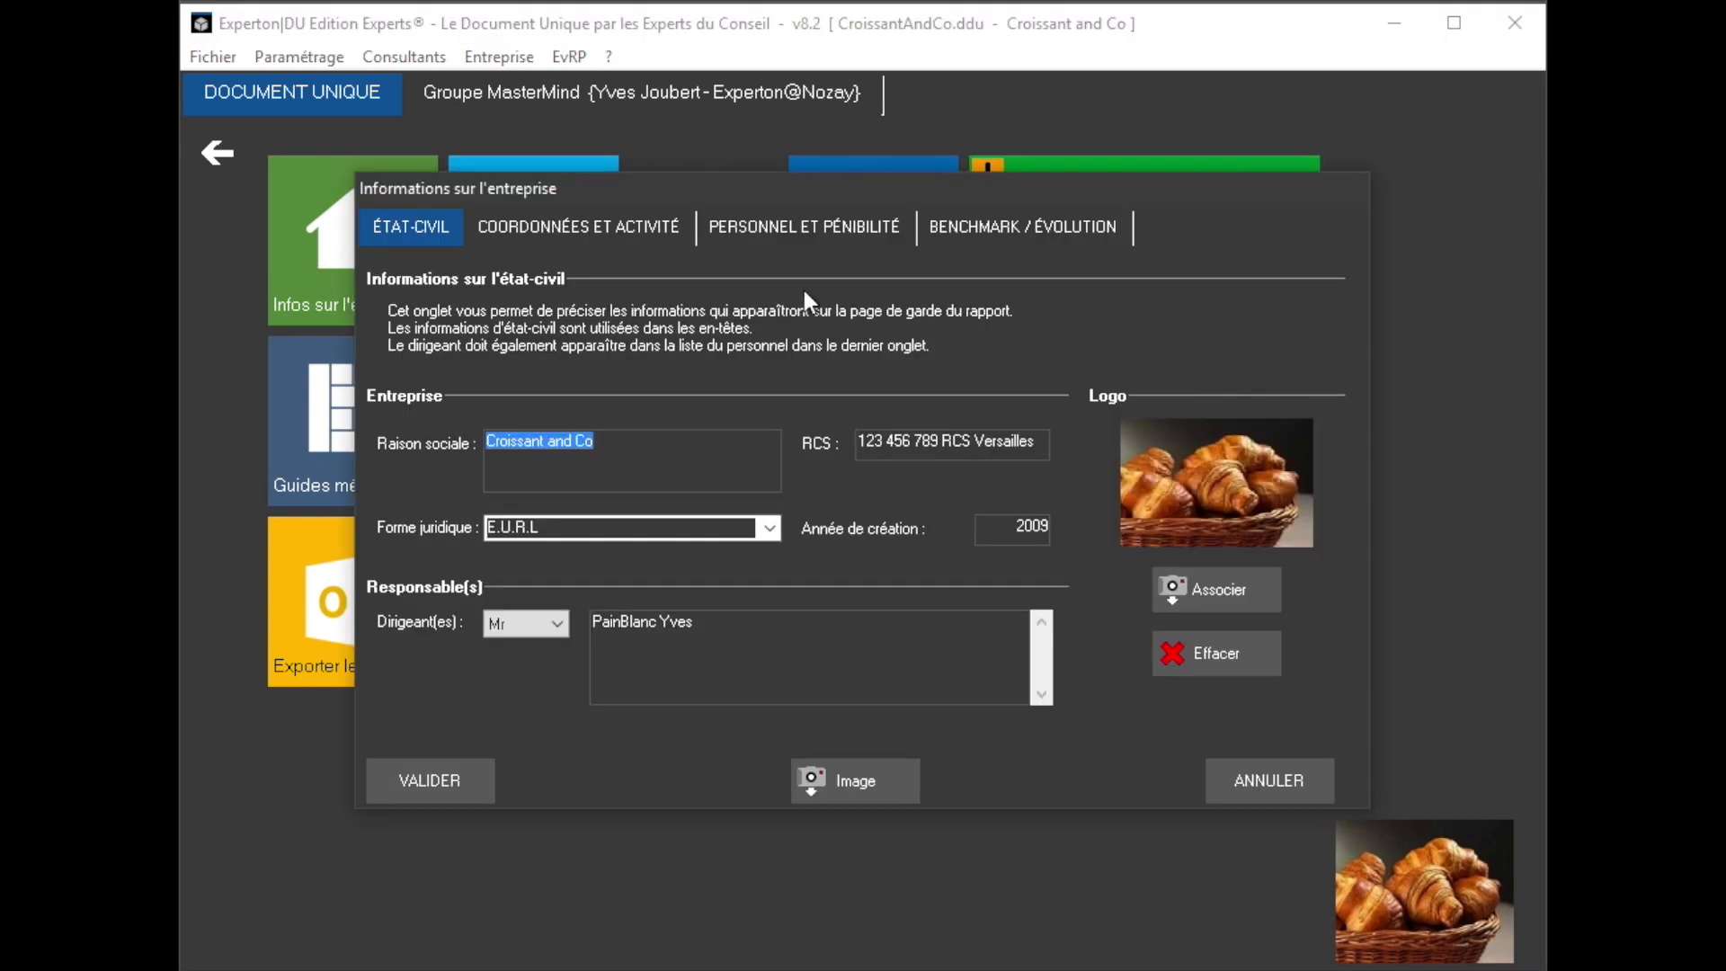
click(825, 236)
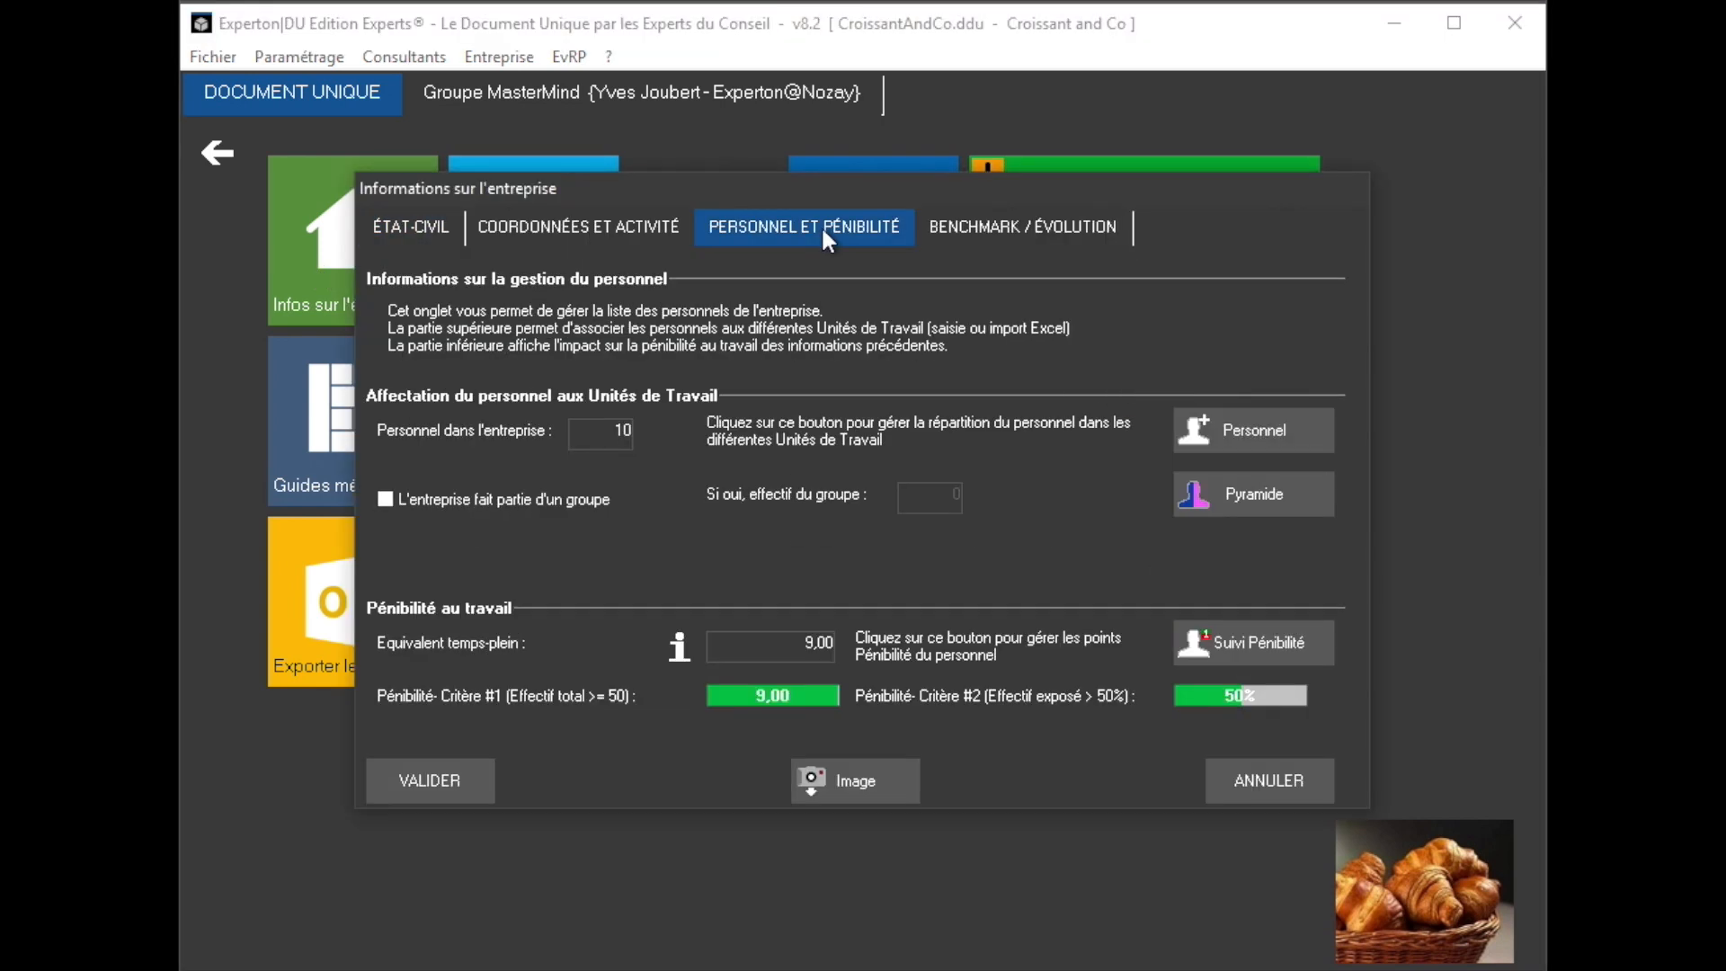
click(1314, 645)
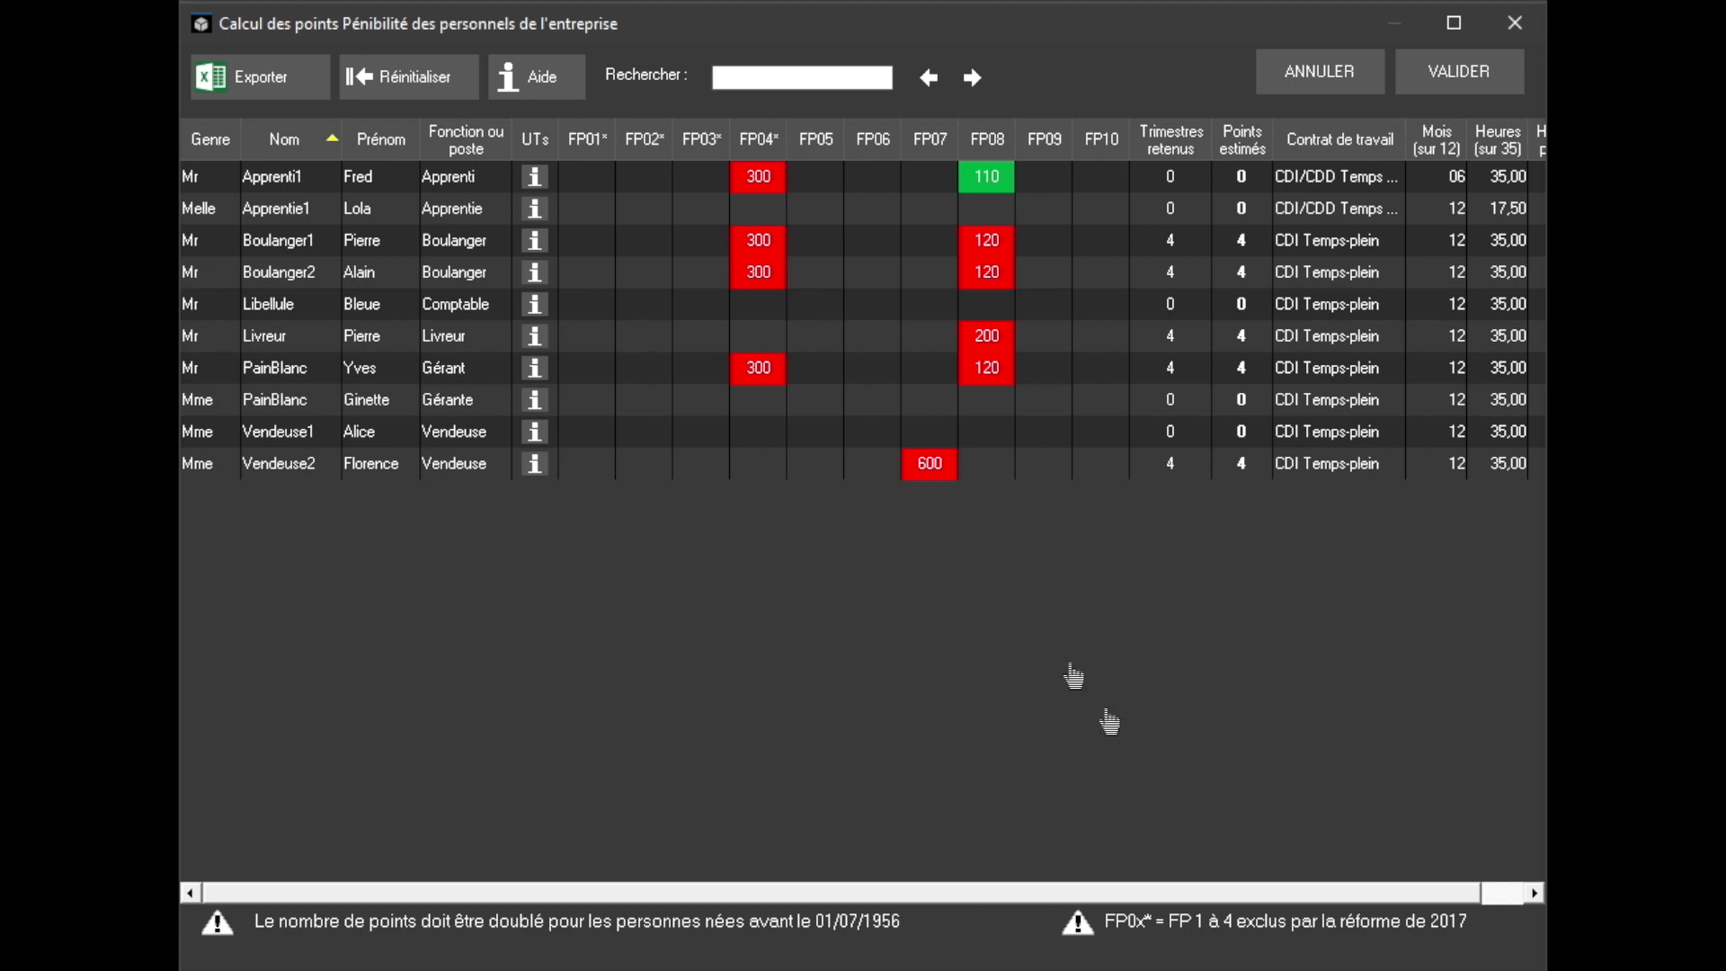
Open the delivery employee's exposure thresholds and set the D08- Travail de nuit exposure threshold to 100 nights per year
click(534, 338)
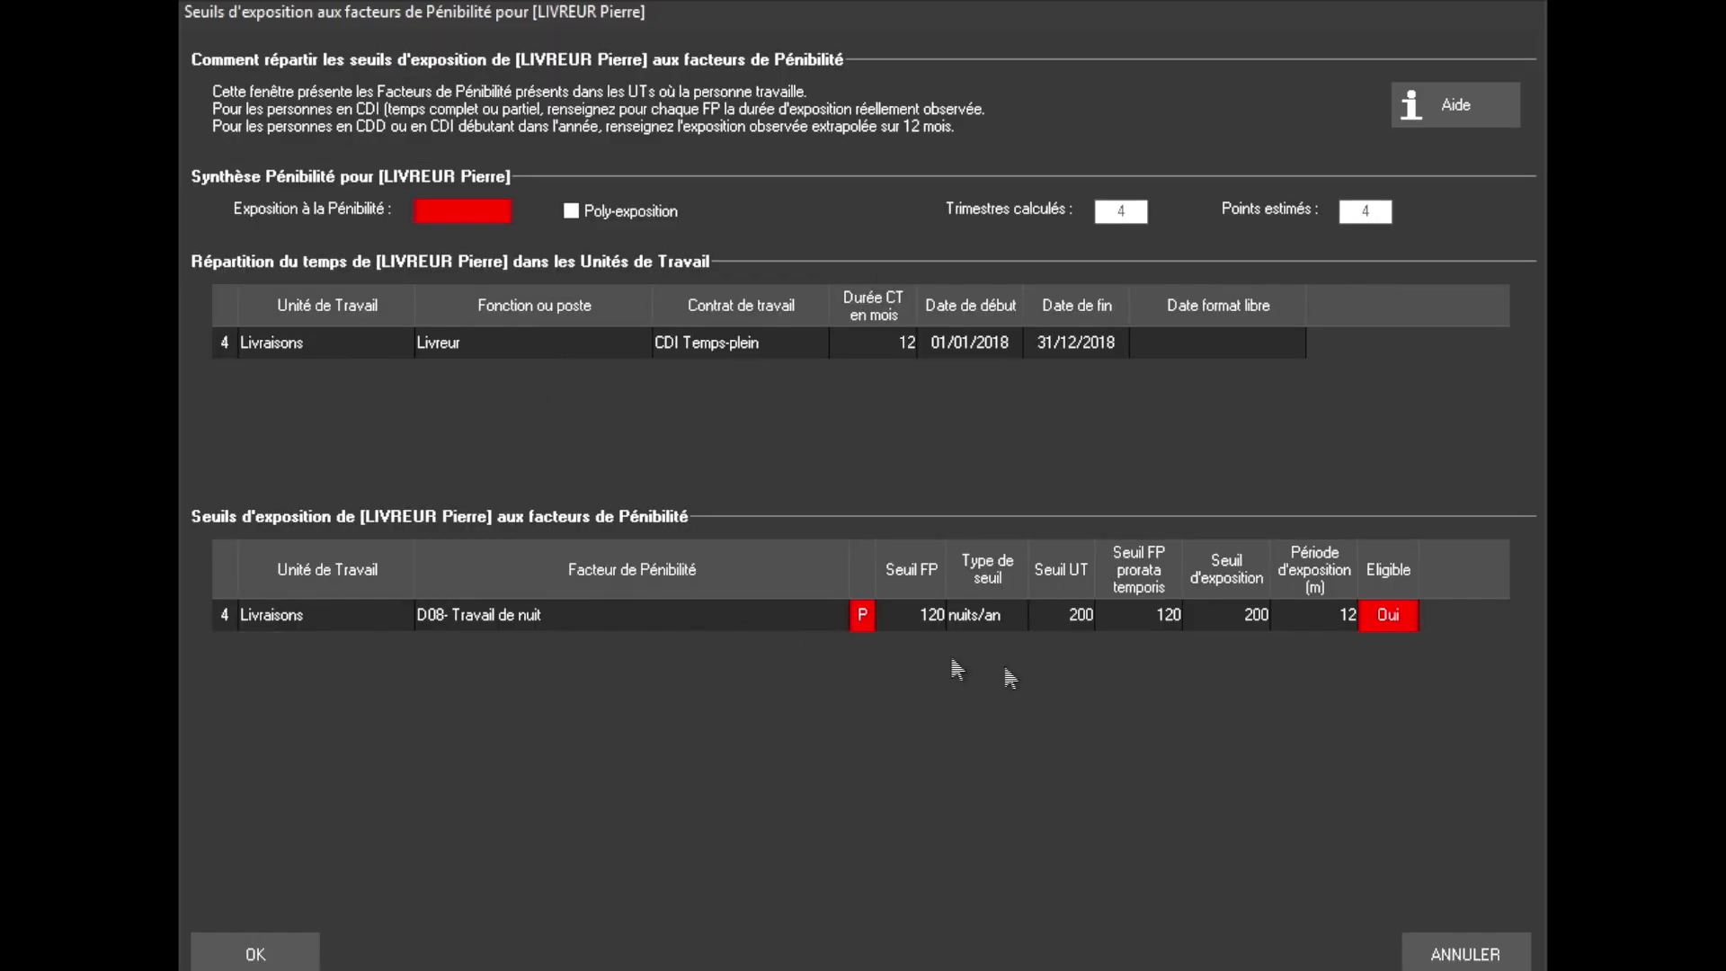
click(1214, 621)
click(1214, 620)
text(100)
key(Tab)
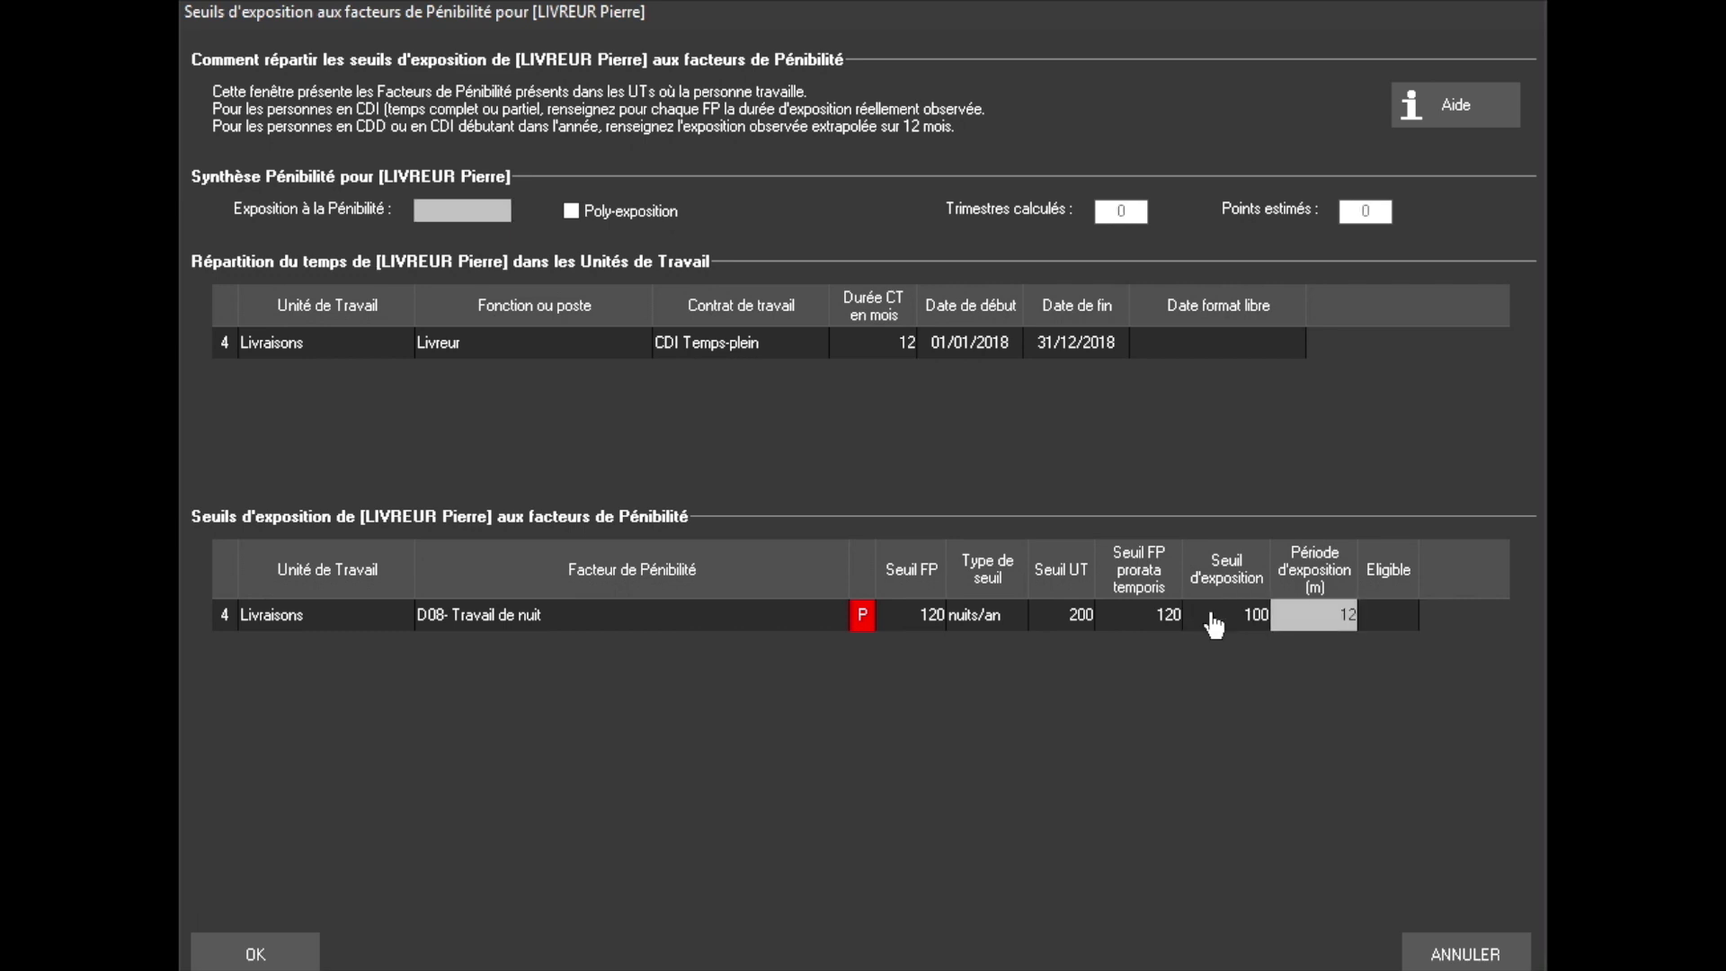
Set the delivery employee's night-work exposure threshold to 150 nights per year
click(1088, 620)
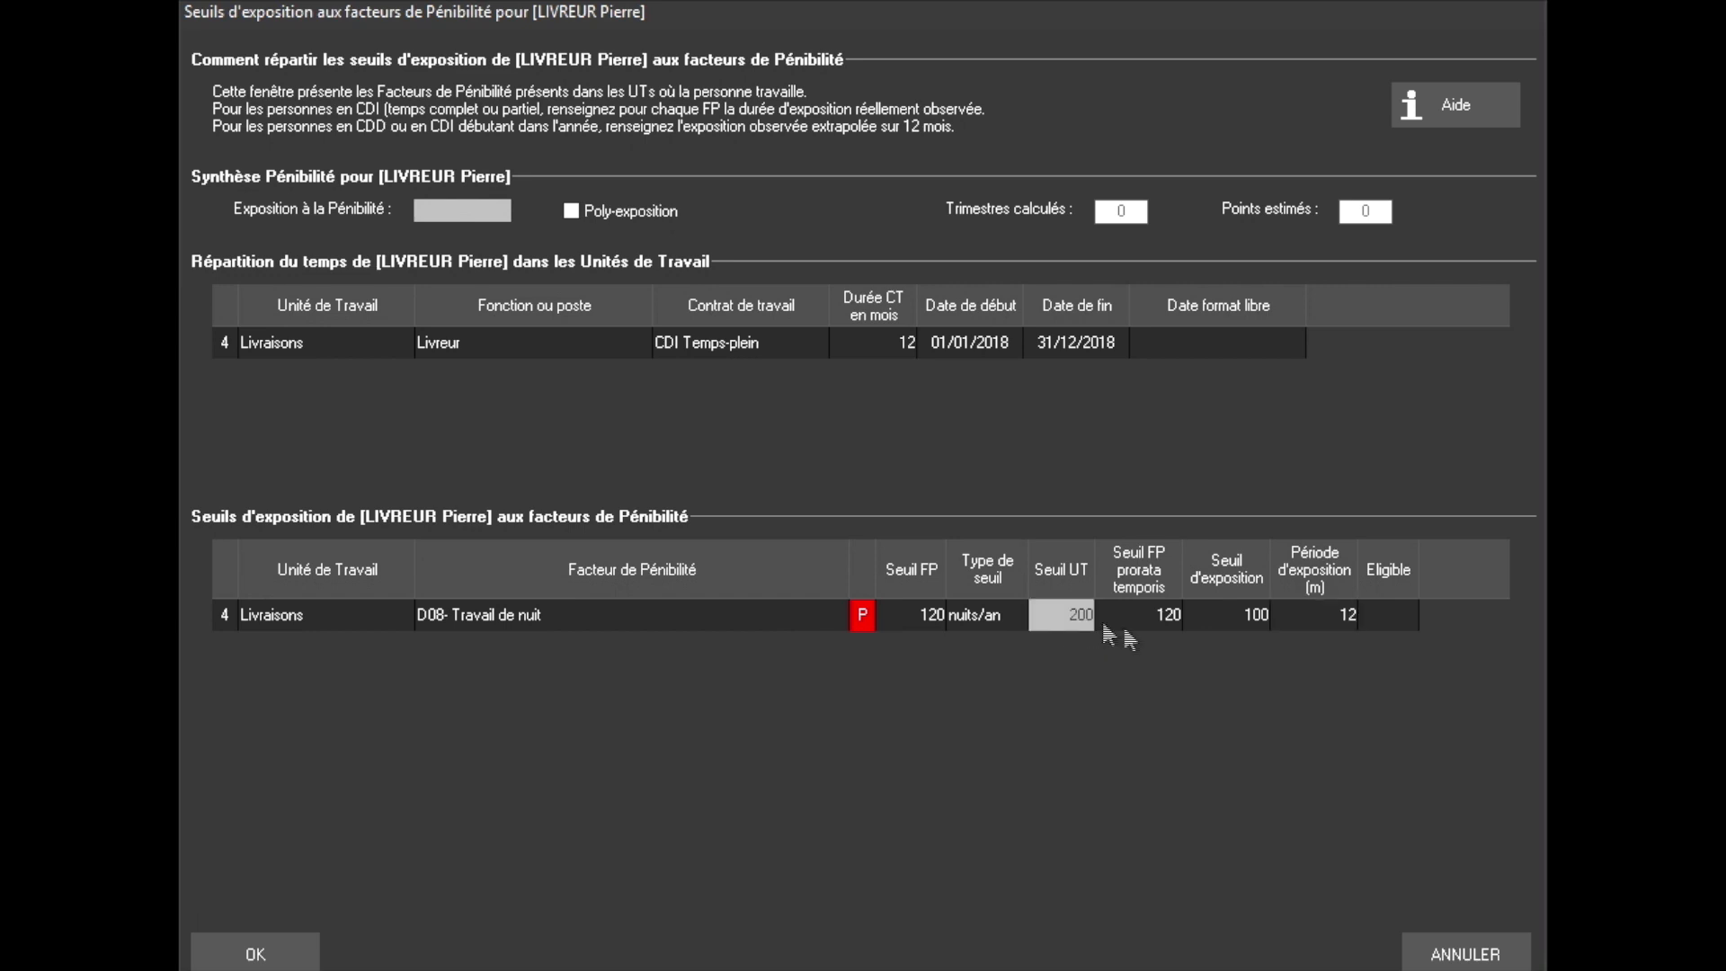
click(1219, 618)
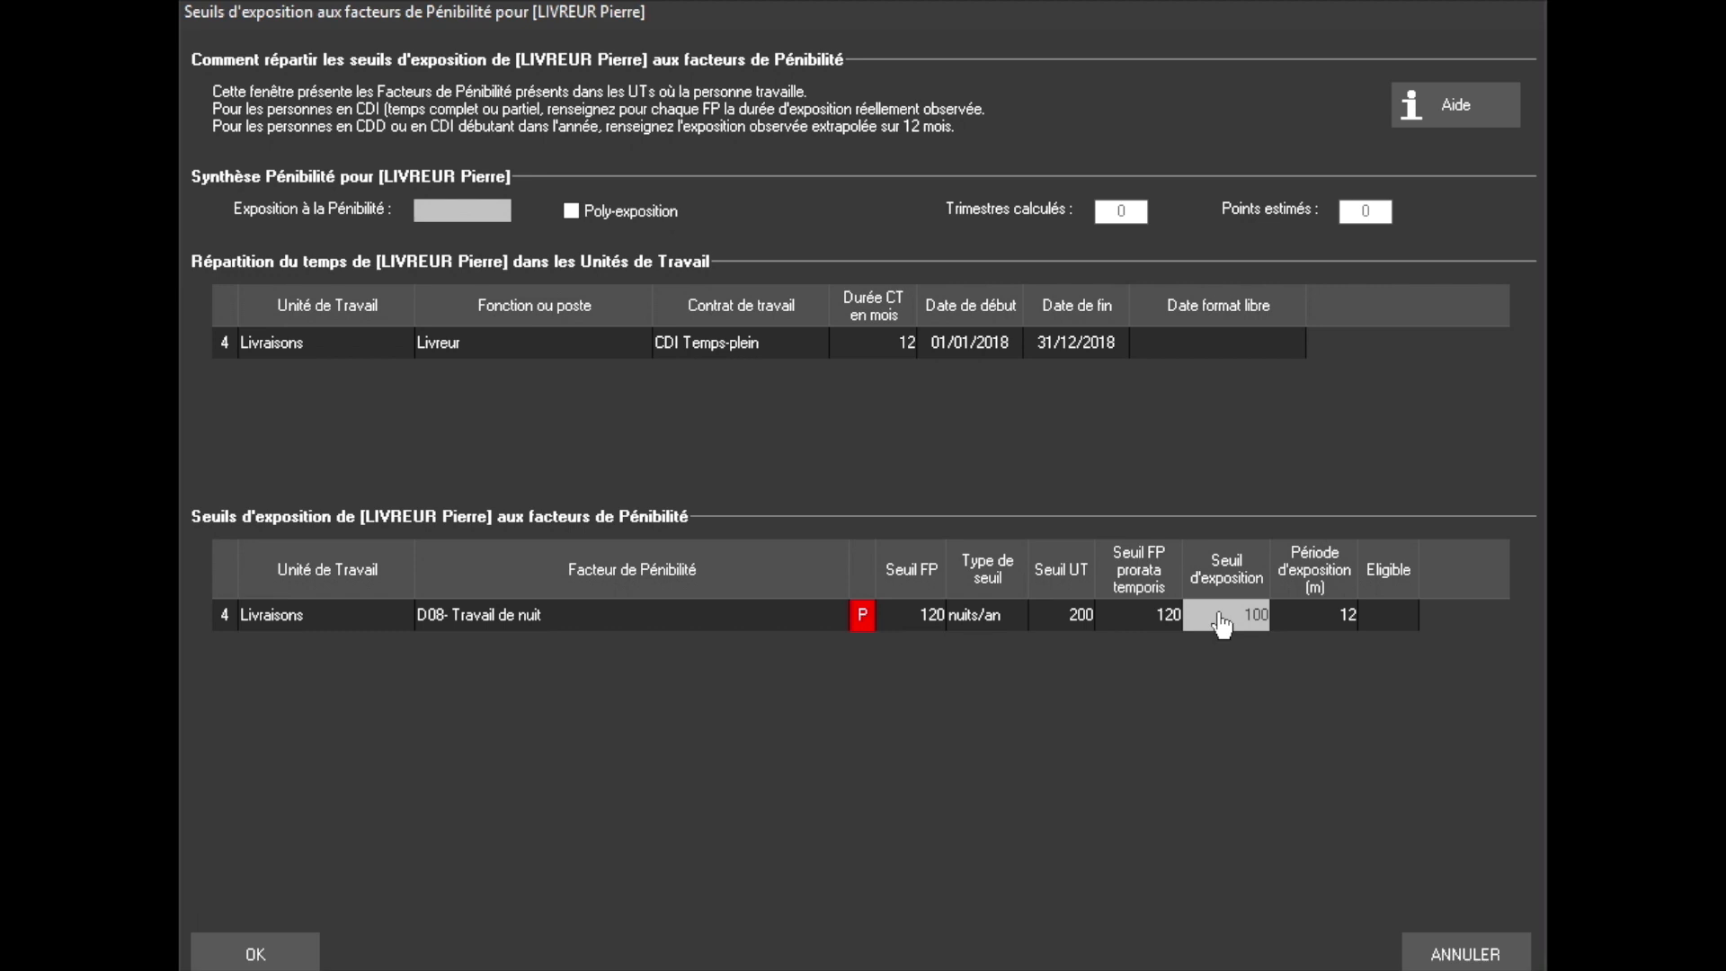
click(1225, 622)
text(150)
key(Return)
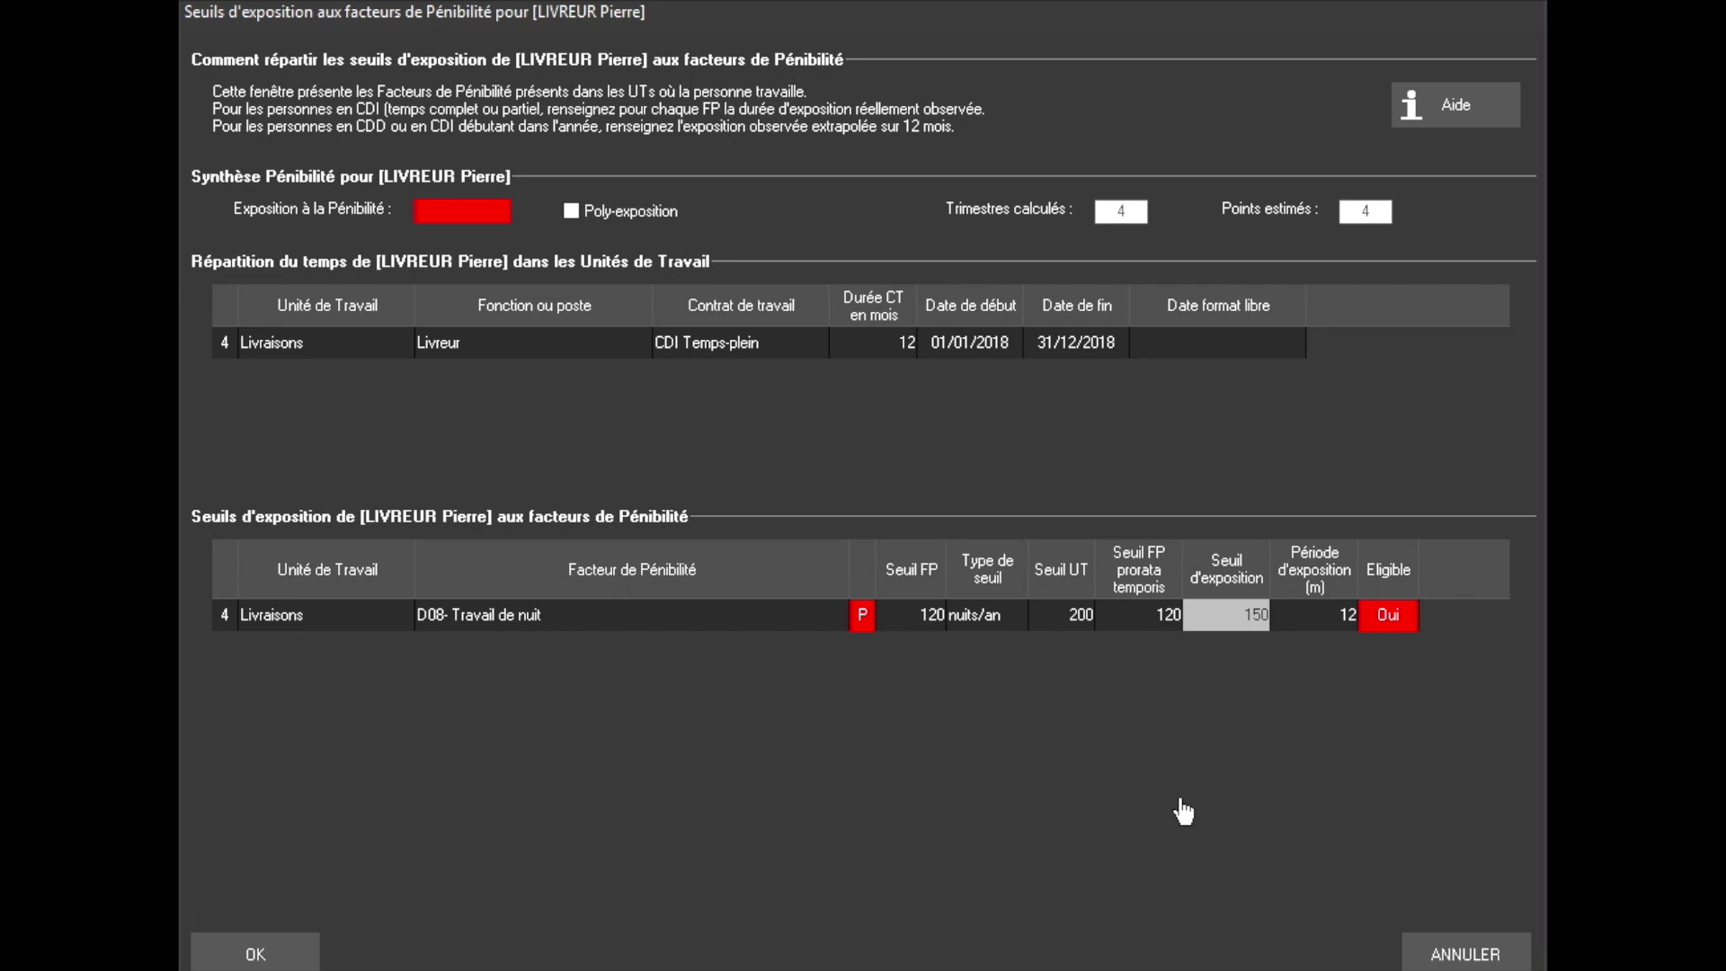
Set the delivery employee's night-work exposure threshold back to 100 nights per year and confirm the exposure thresholds
click(1226, 626)
text(100)
key(Return)
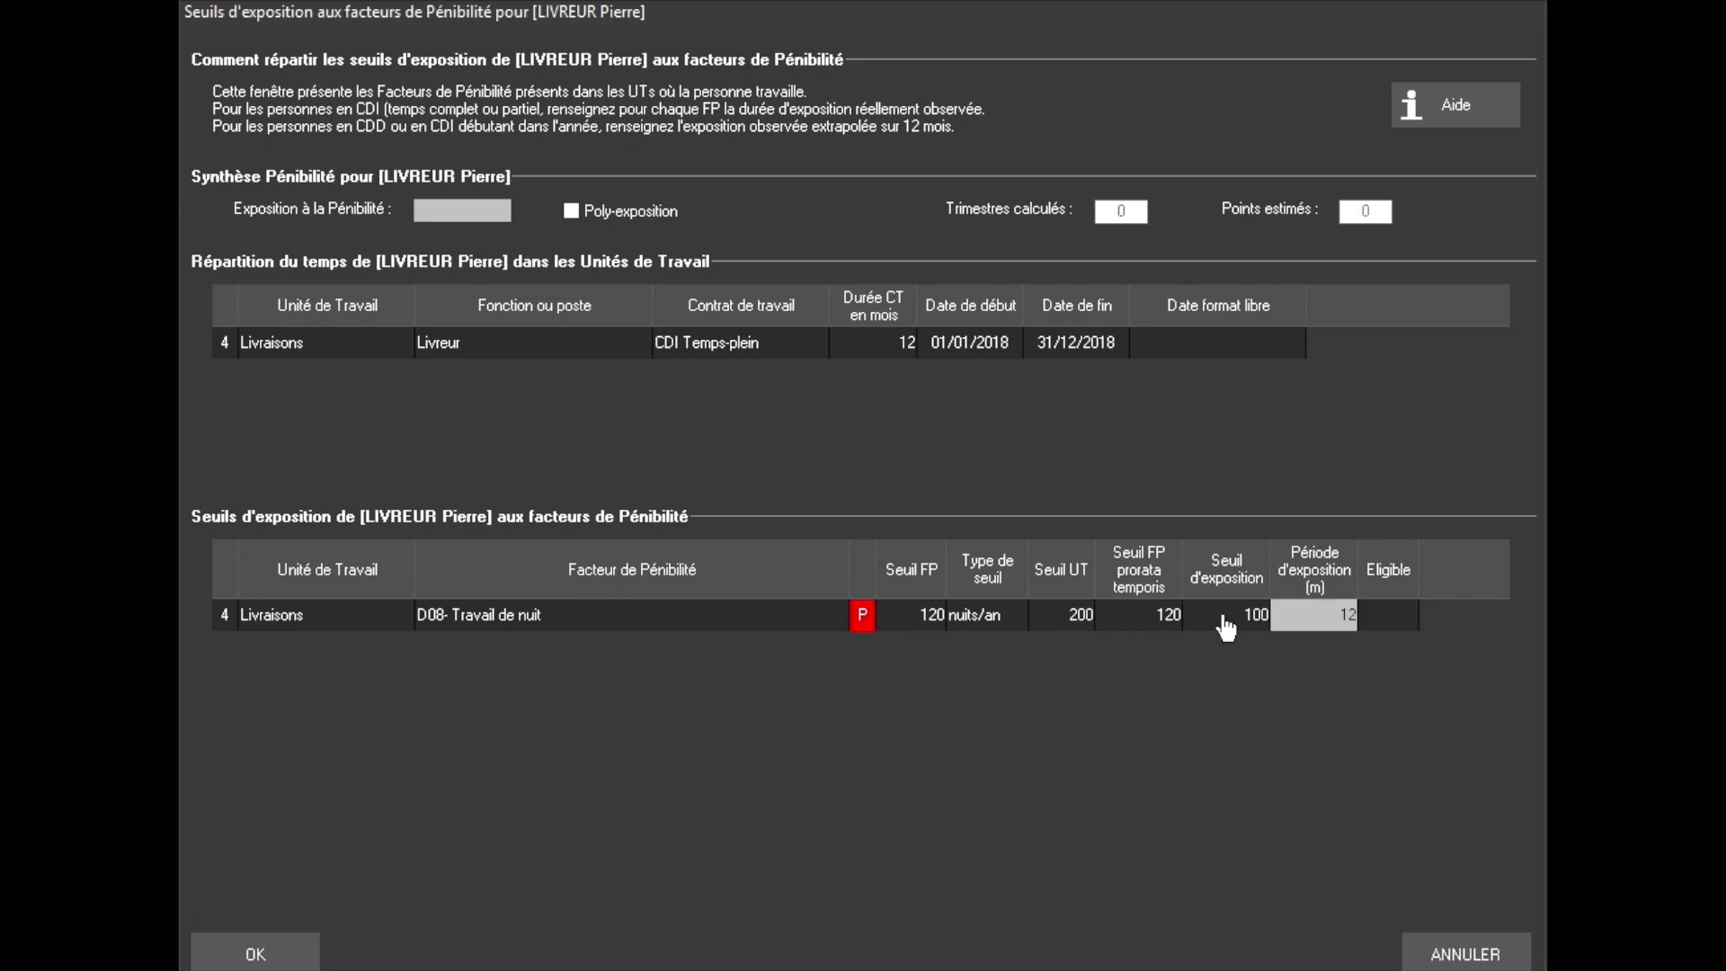
click(256, 955)
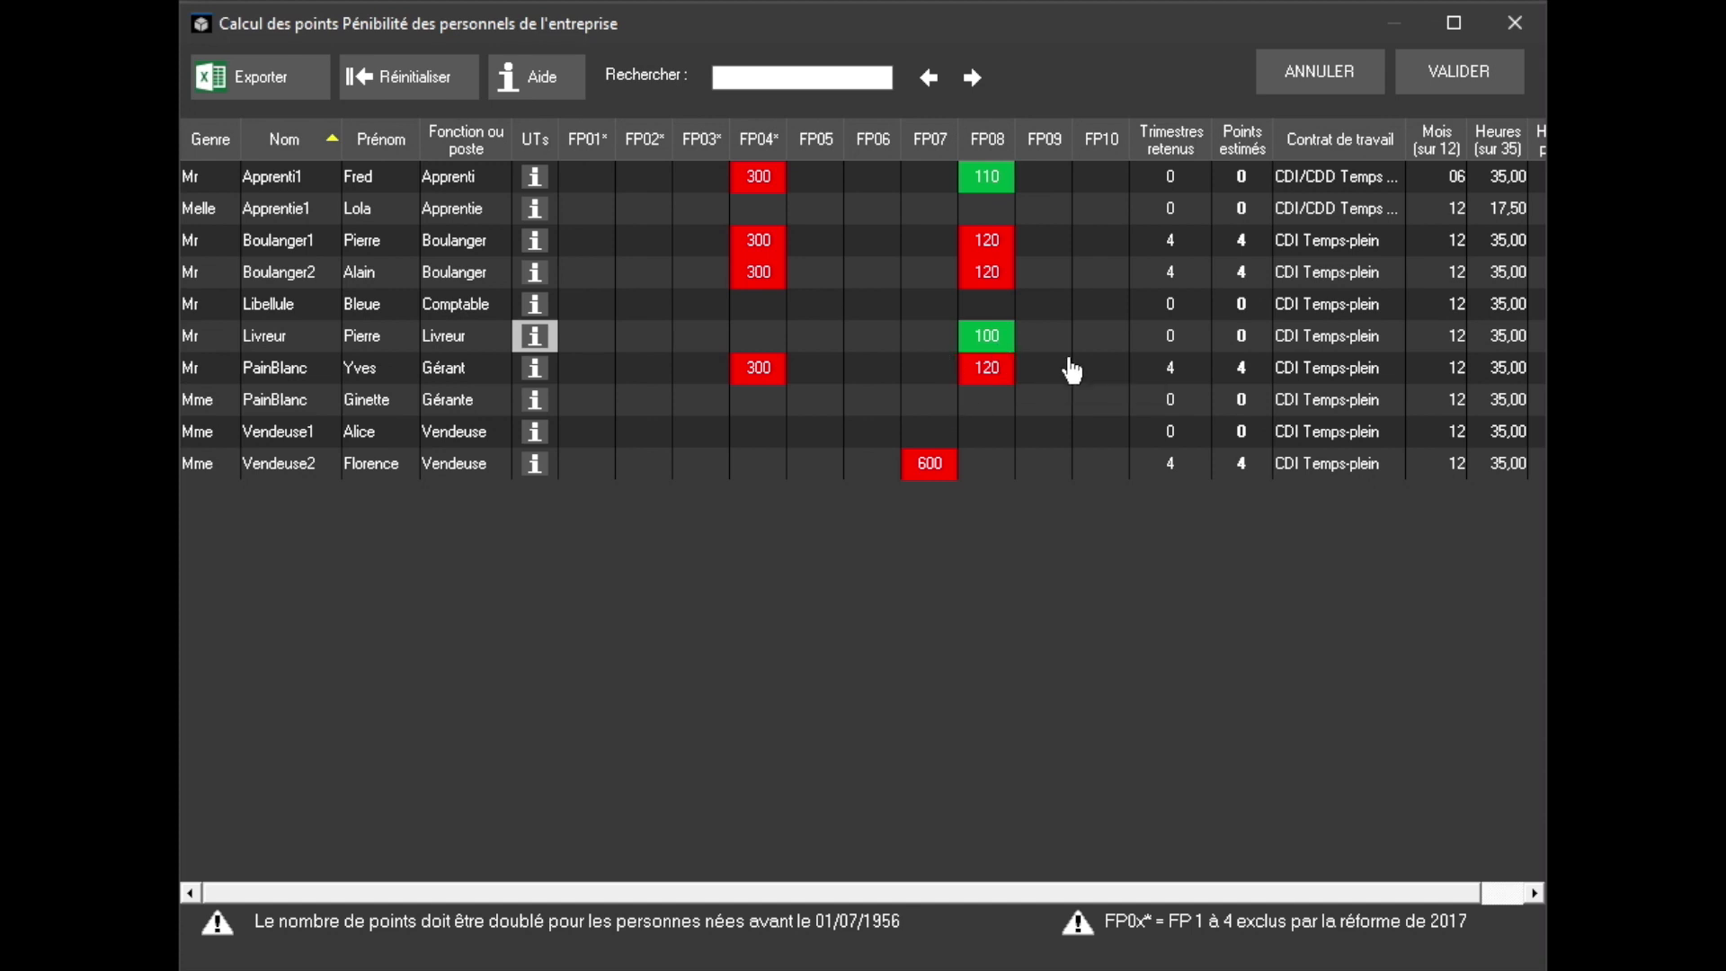
Validate the personnel's hardship points calculation and the company information
click(1494, 72)
click(926, 627)
click(423, 793)
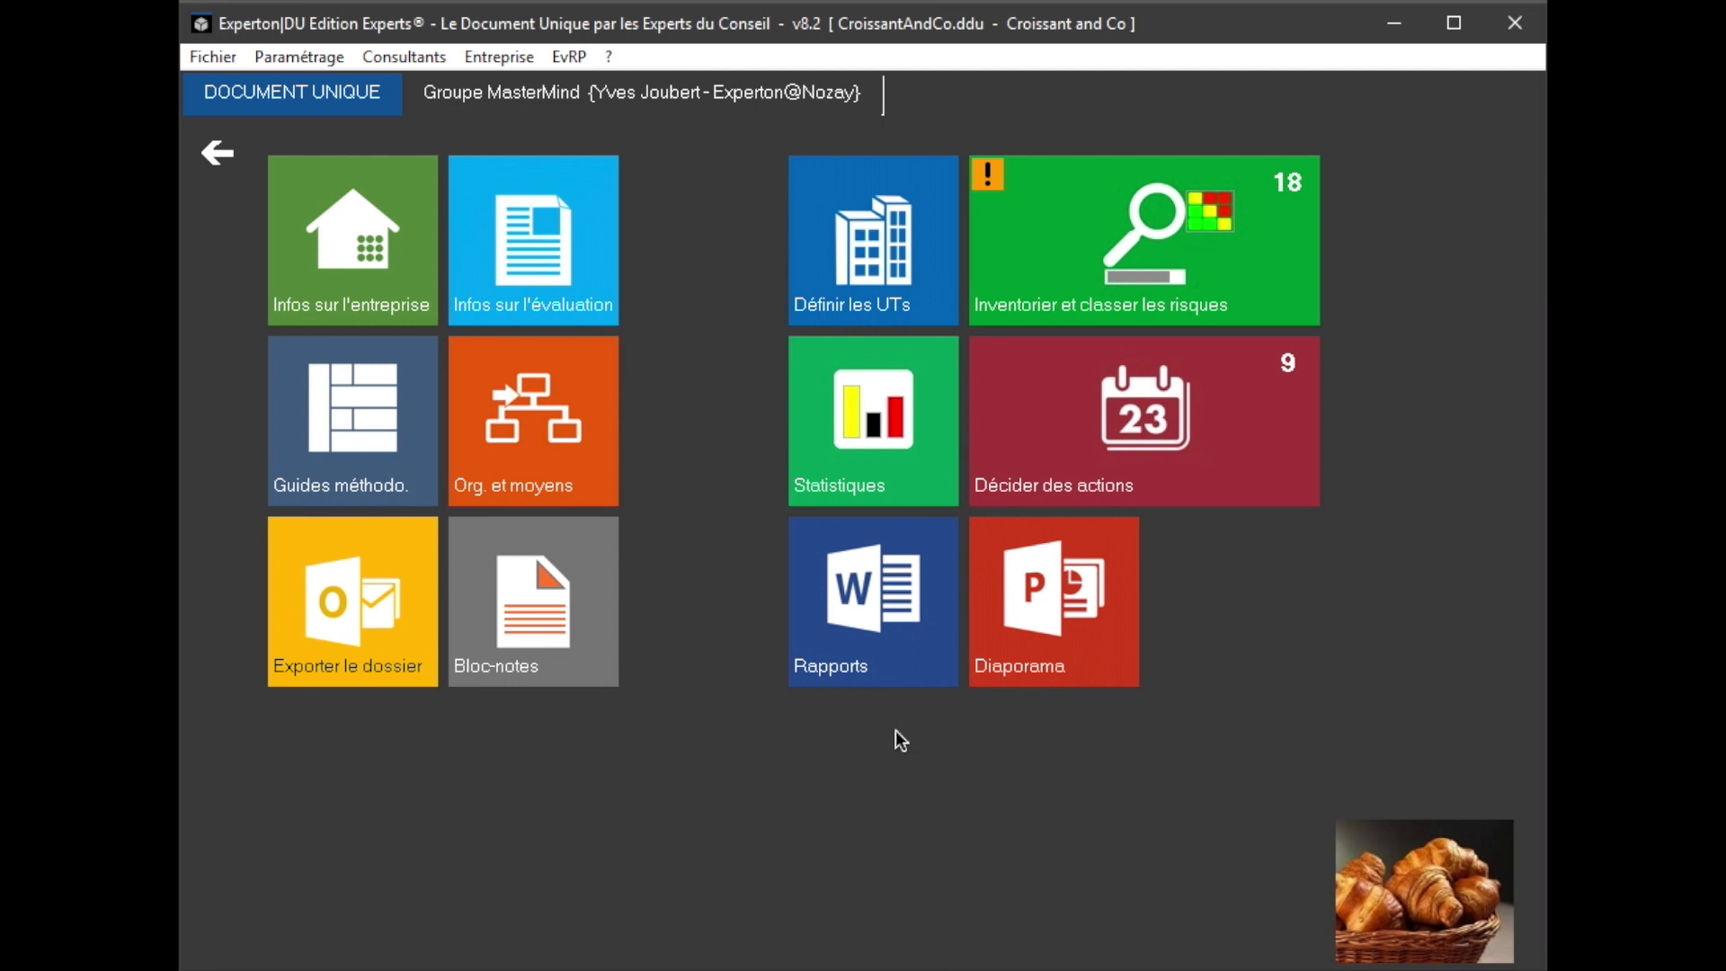
Generate the complete Rapport <Pénibilité> and examine it at 75% zoom down to the Livraisons work unit's hardship factors
click(873, 646)
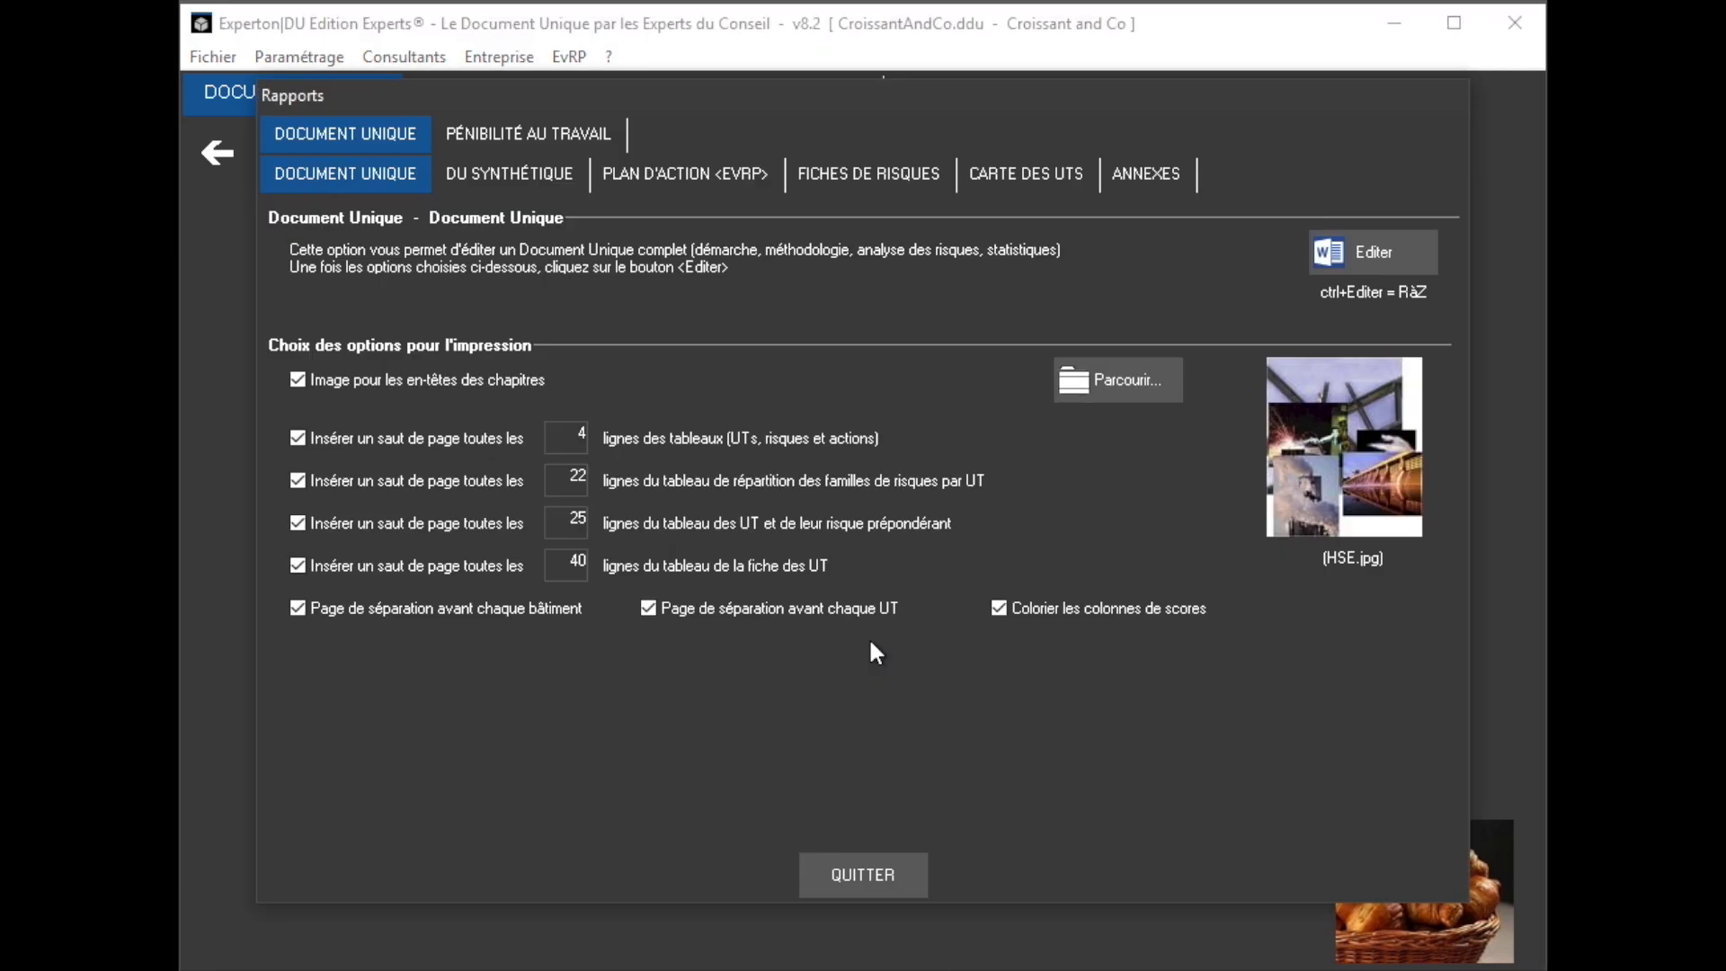
click(530, 131)
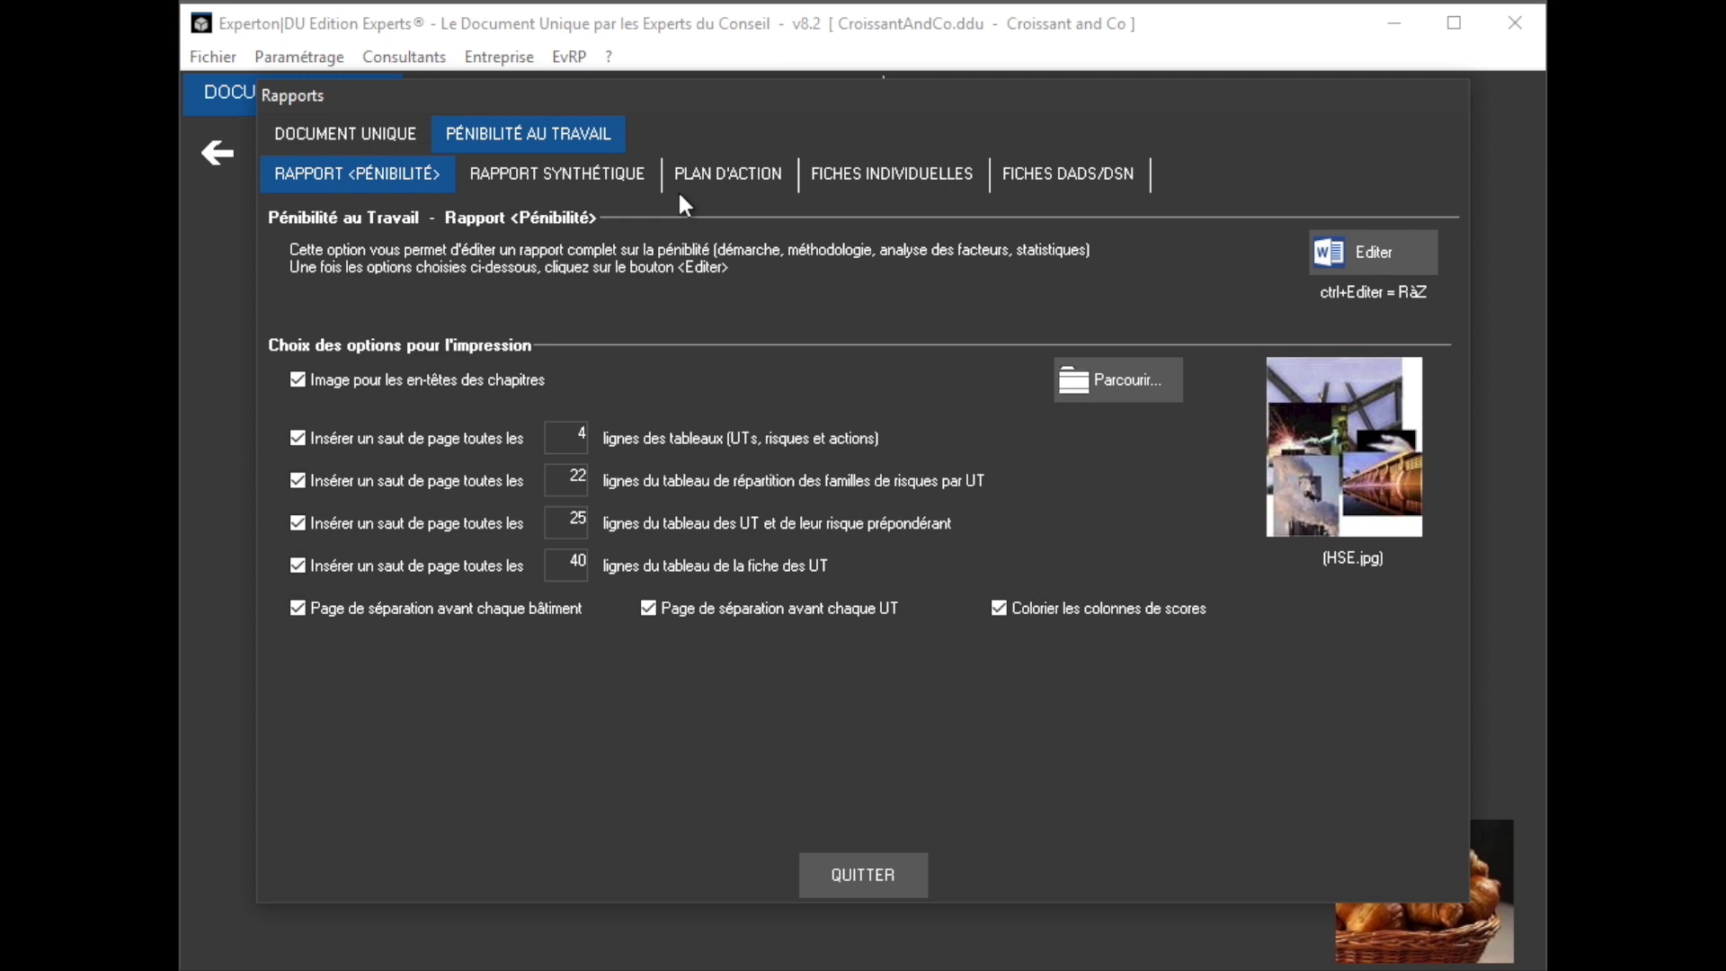
click(1346, 241)
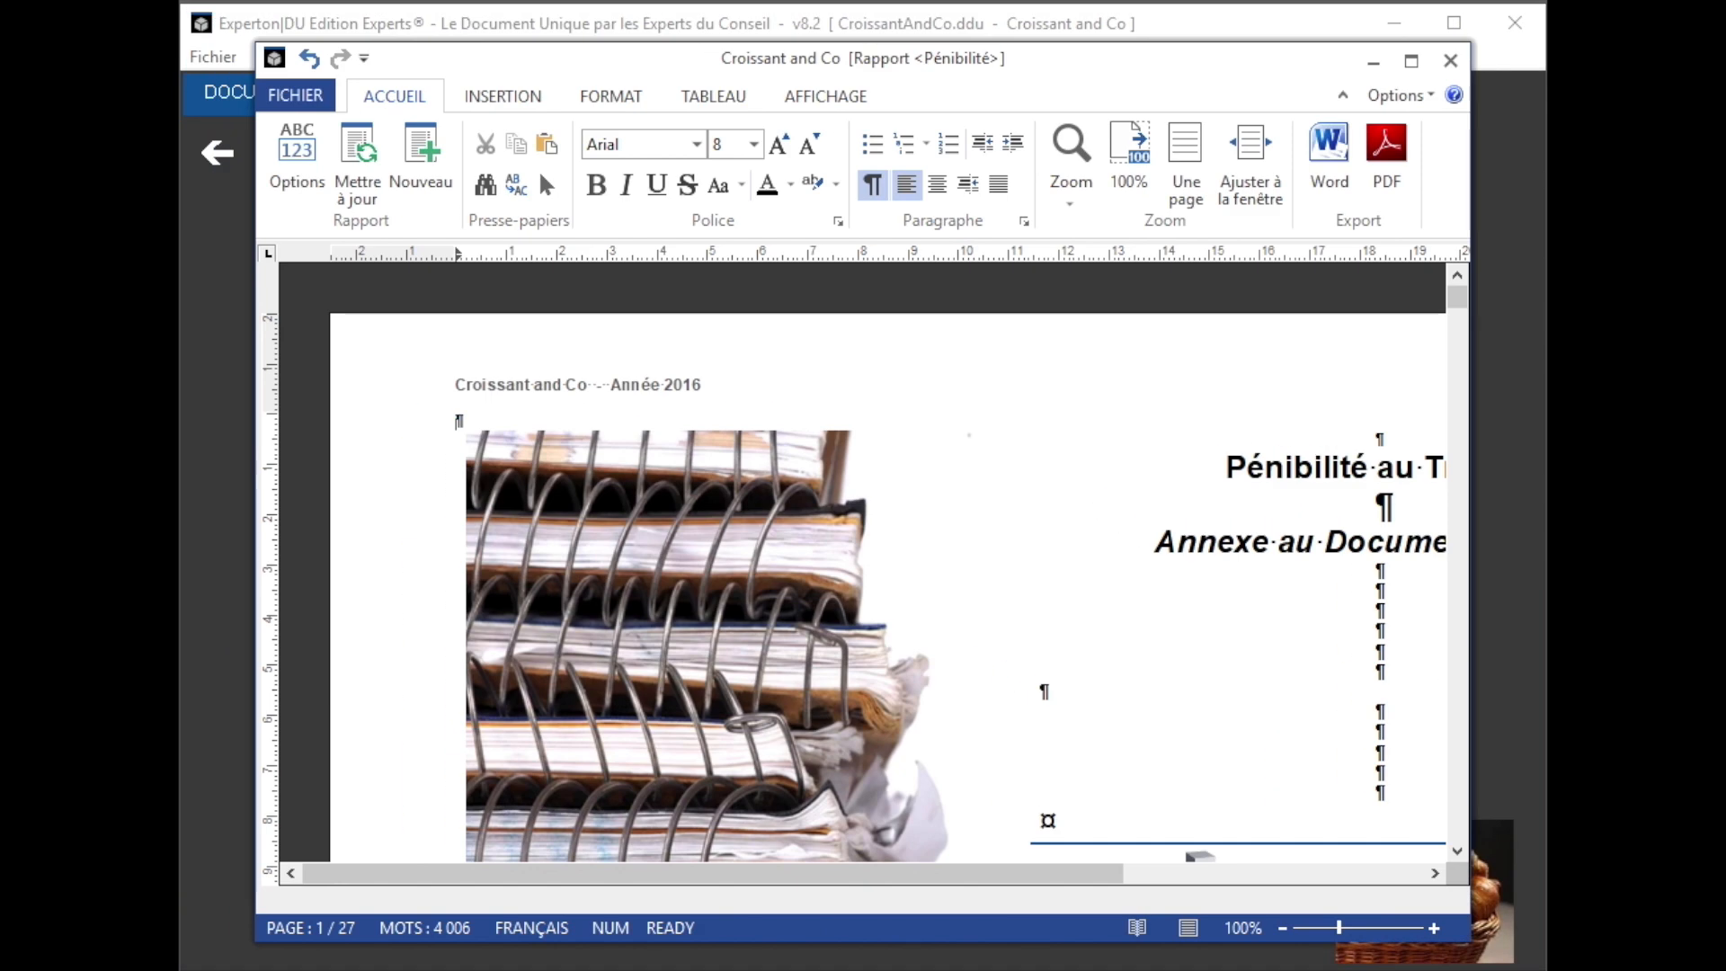
click(1201, 933)
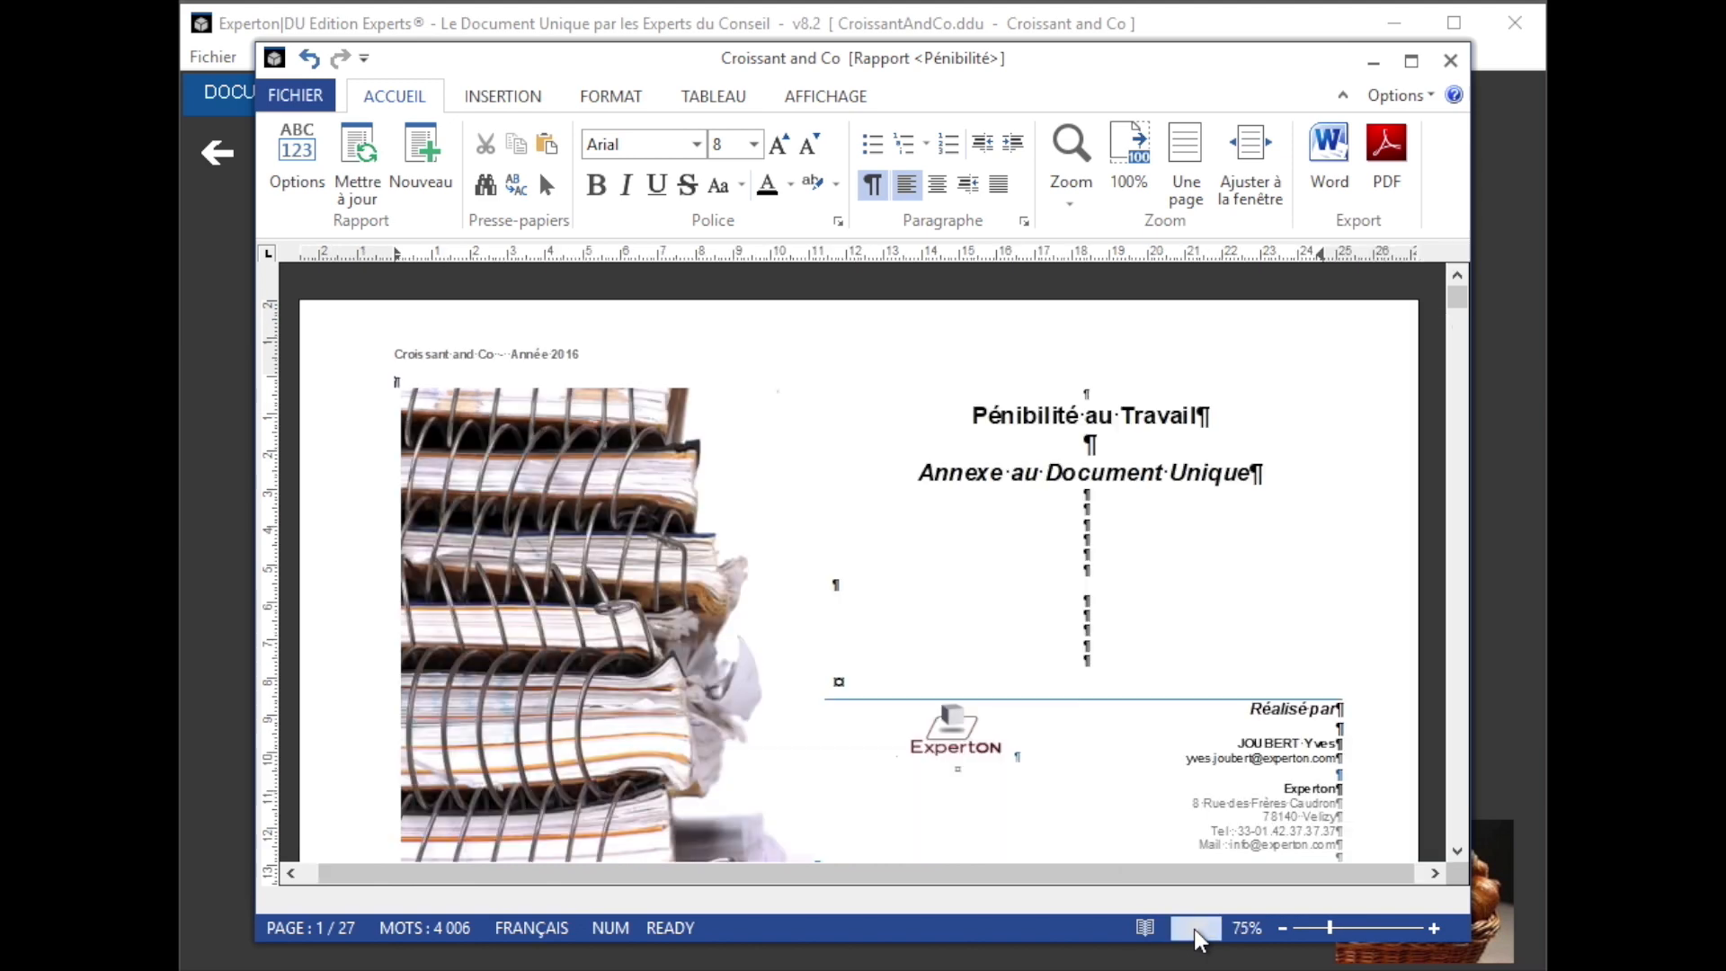
drag(1457, 298, 1460, 859)
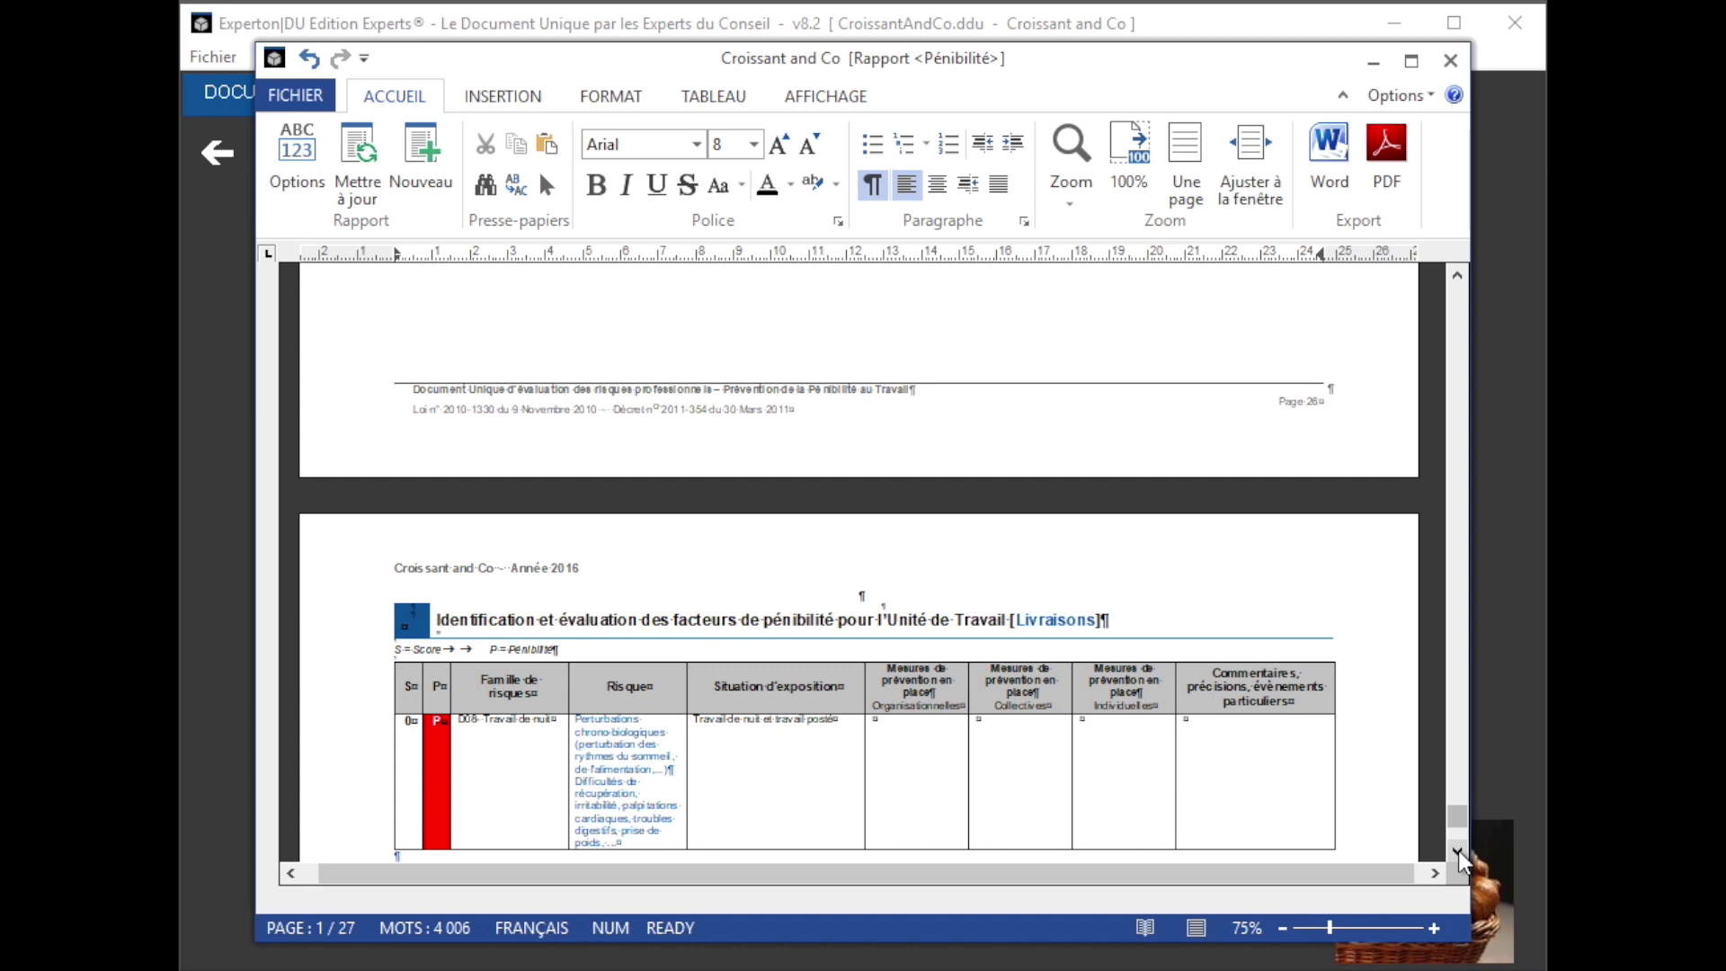
Close the Rapport <Pénibilité> document and keep its modifications
click(1456, 67)
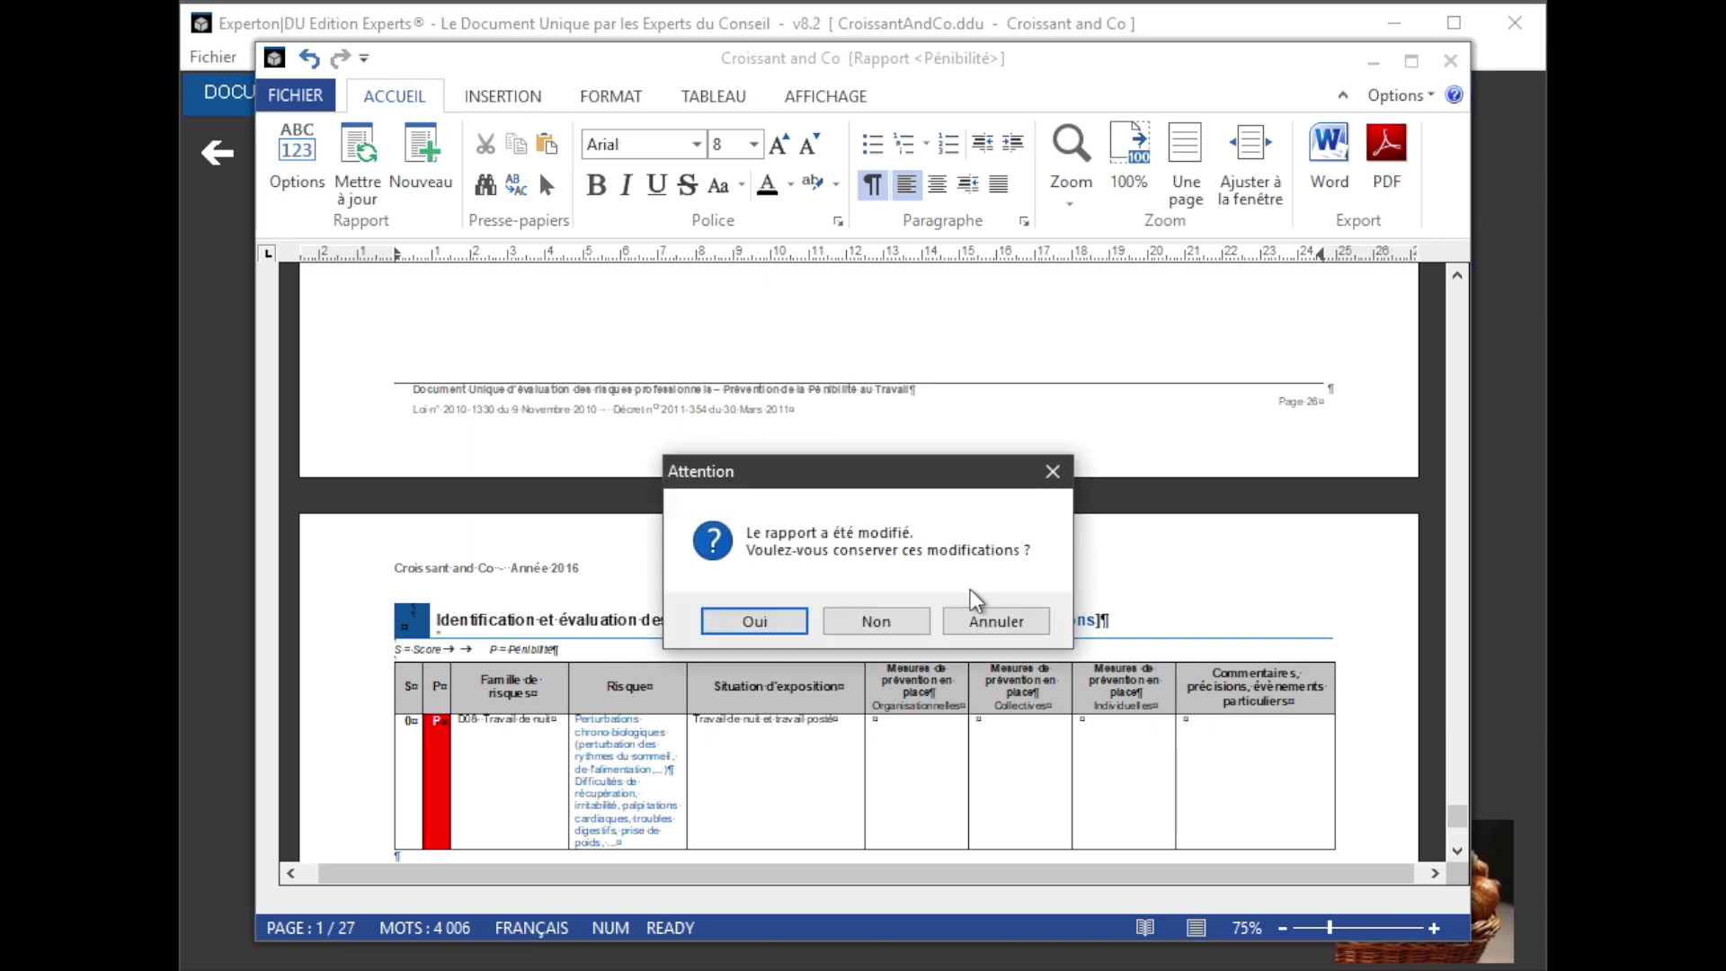
click(783, 624)
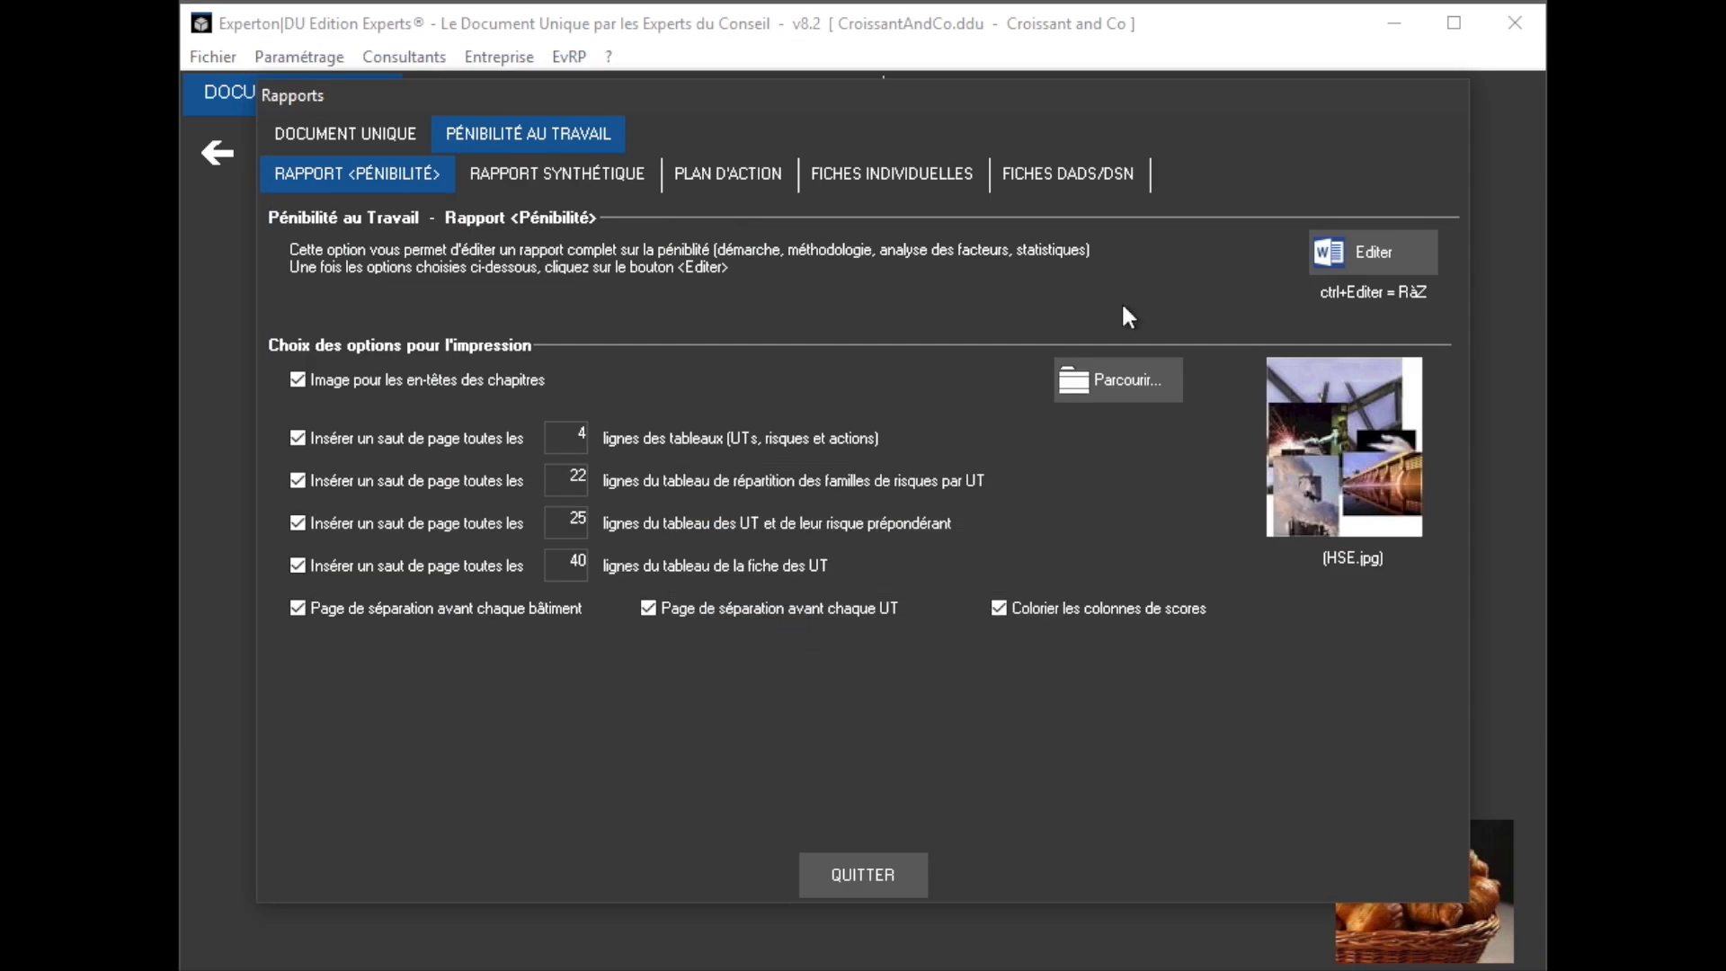
Generate the Fiches DADS/DSN report for the delivery employee only and examine the individual exposure sheet at 75% zoom
click(1088, 177)
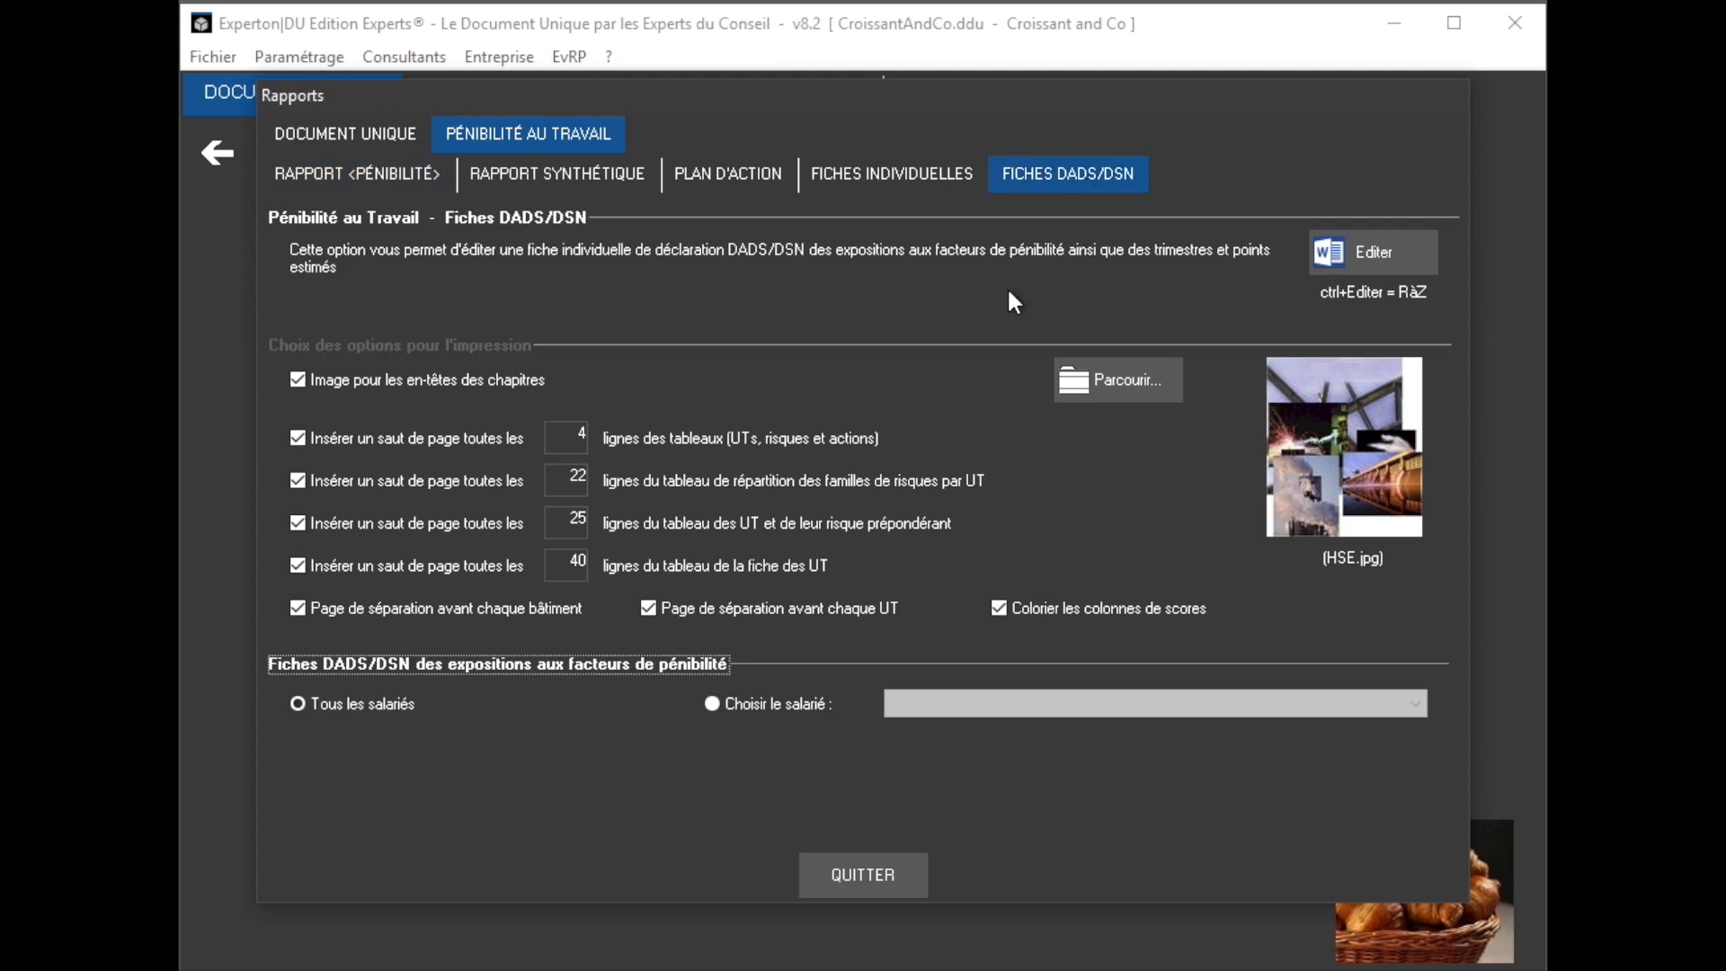
click(766, 704)
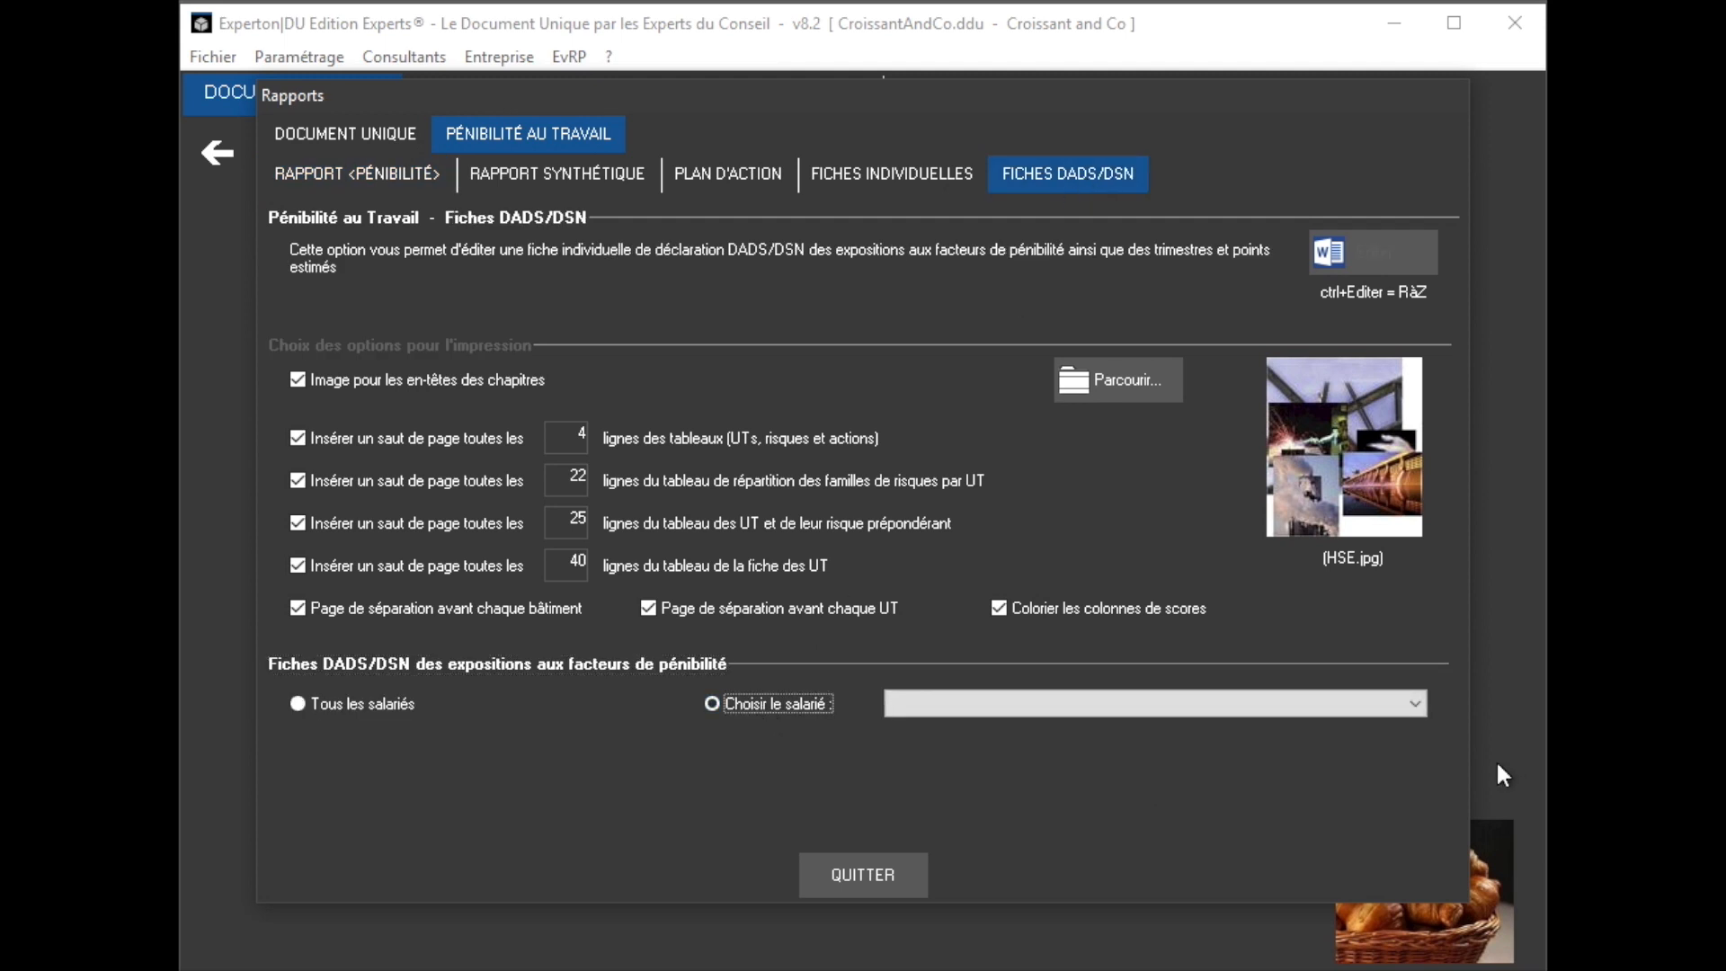
click(1416, 701)
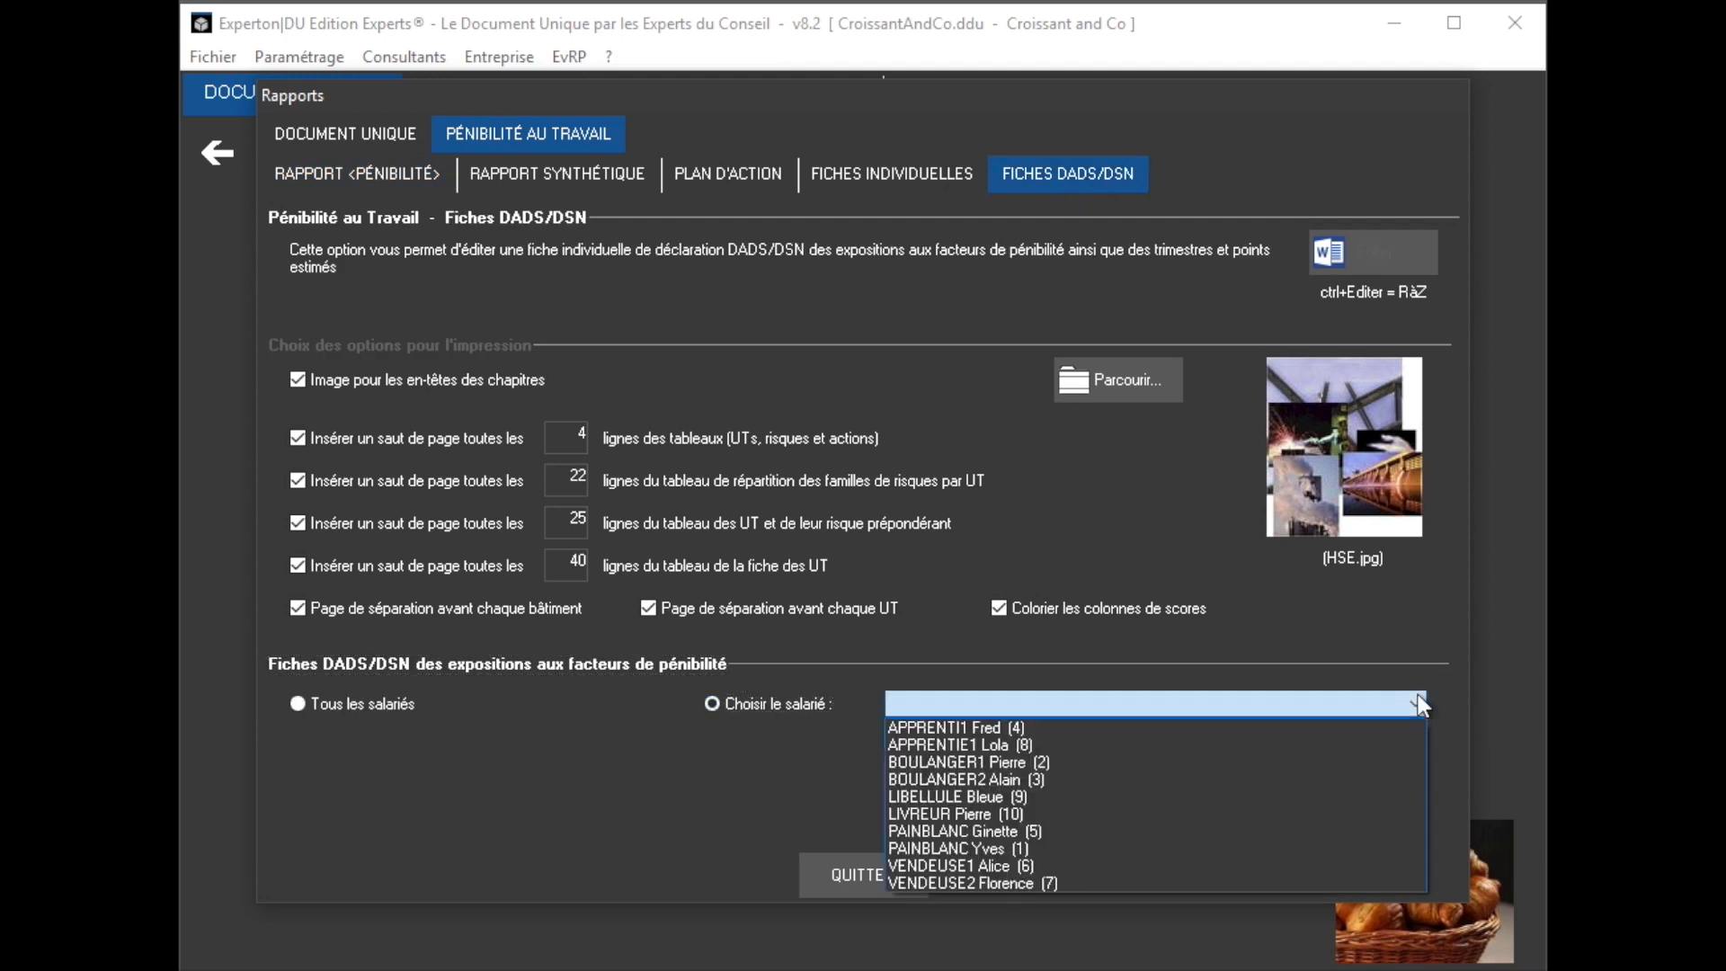
click(968, 812)
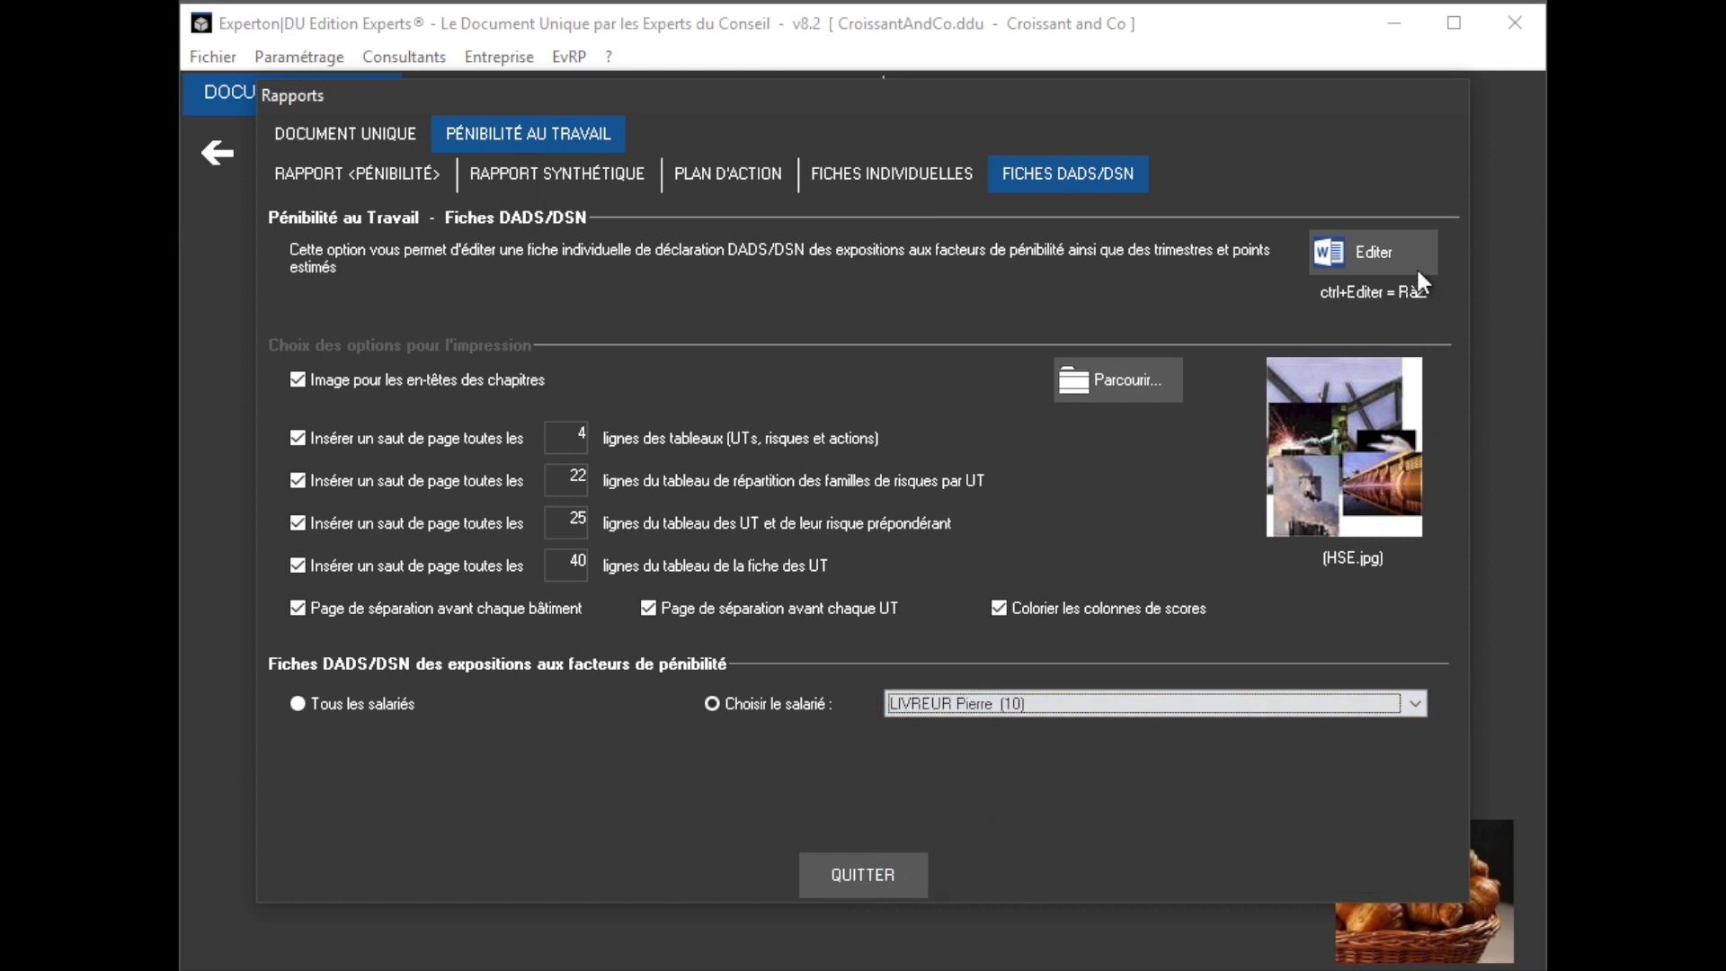
click(1390, 248)
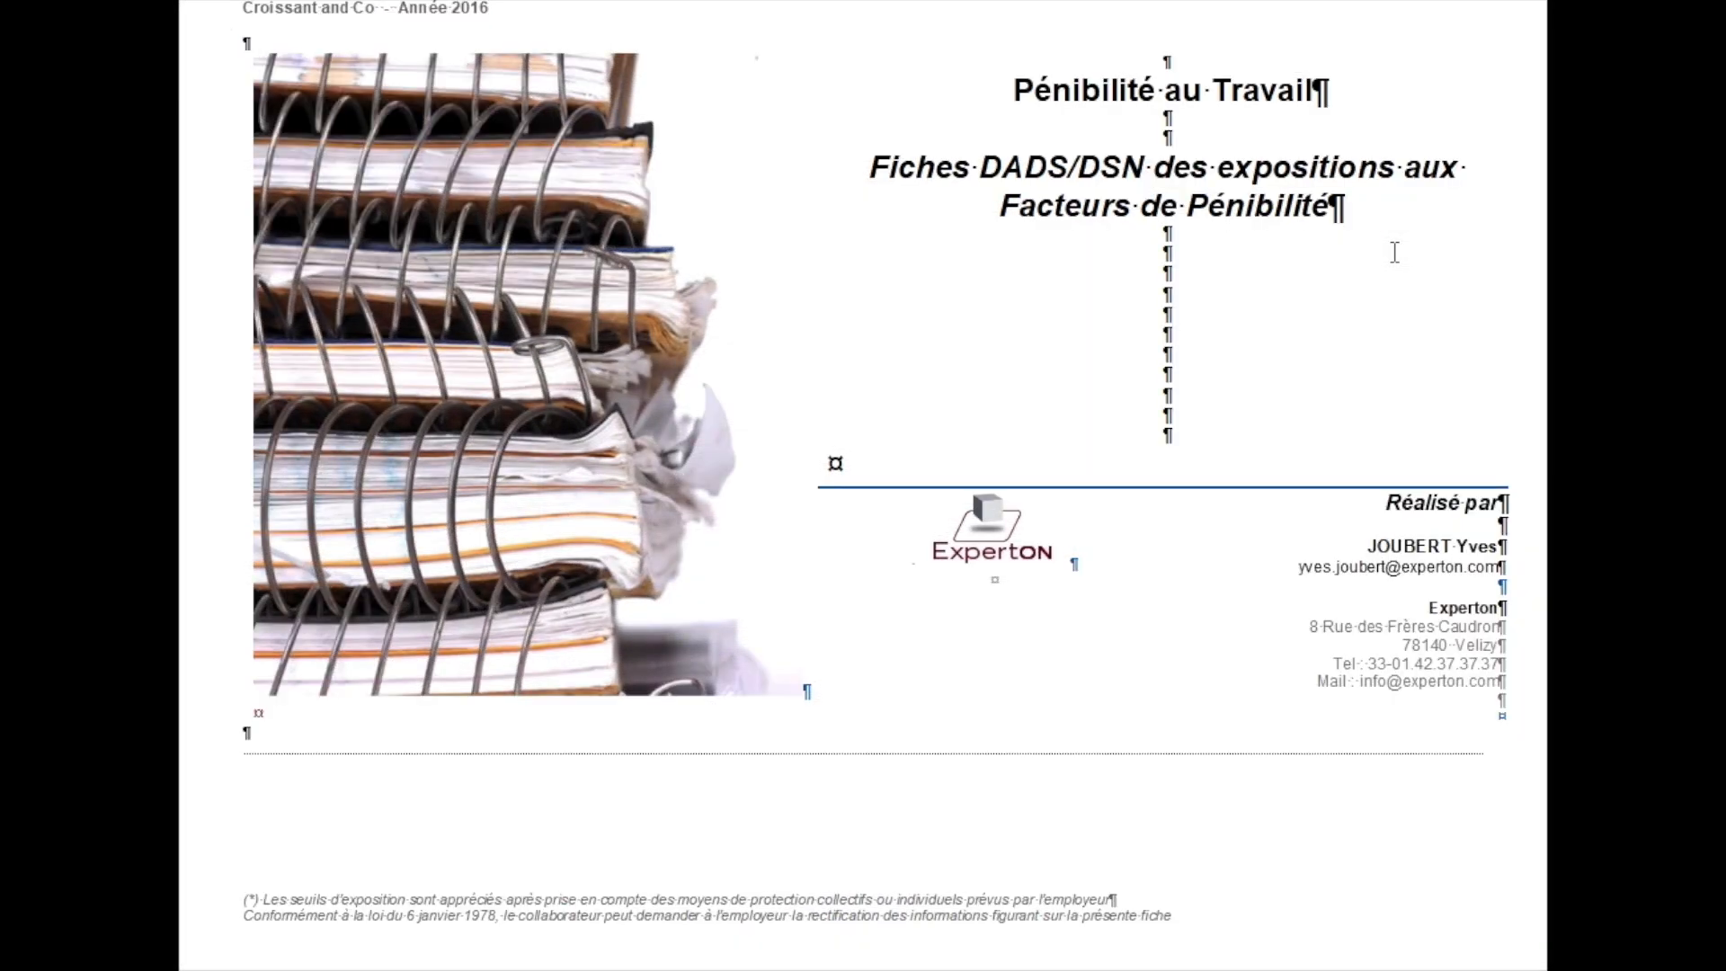
key(super+Down)
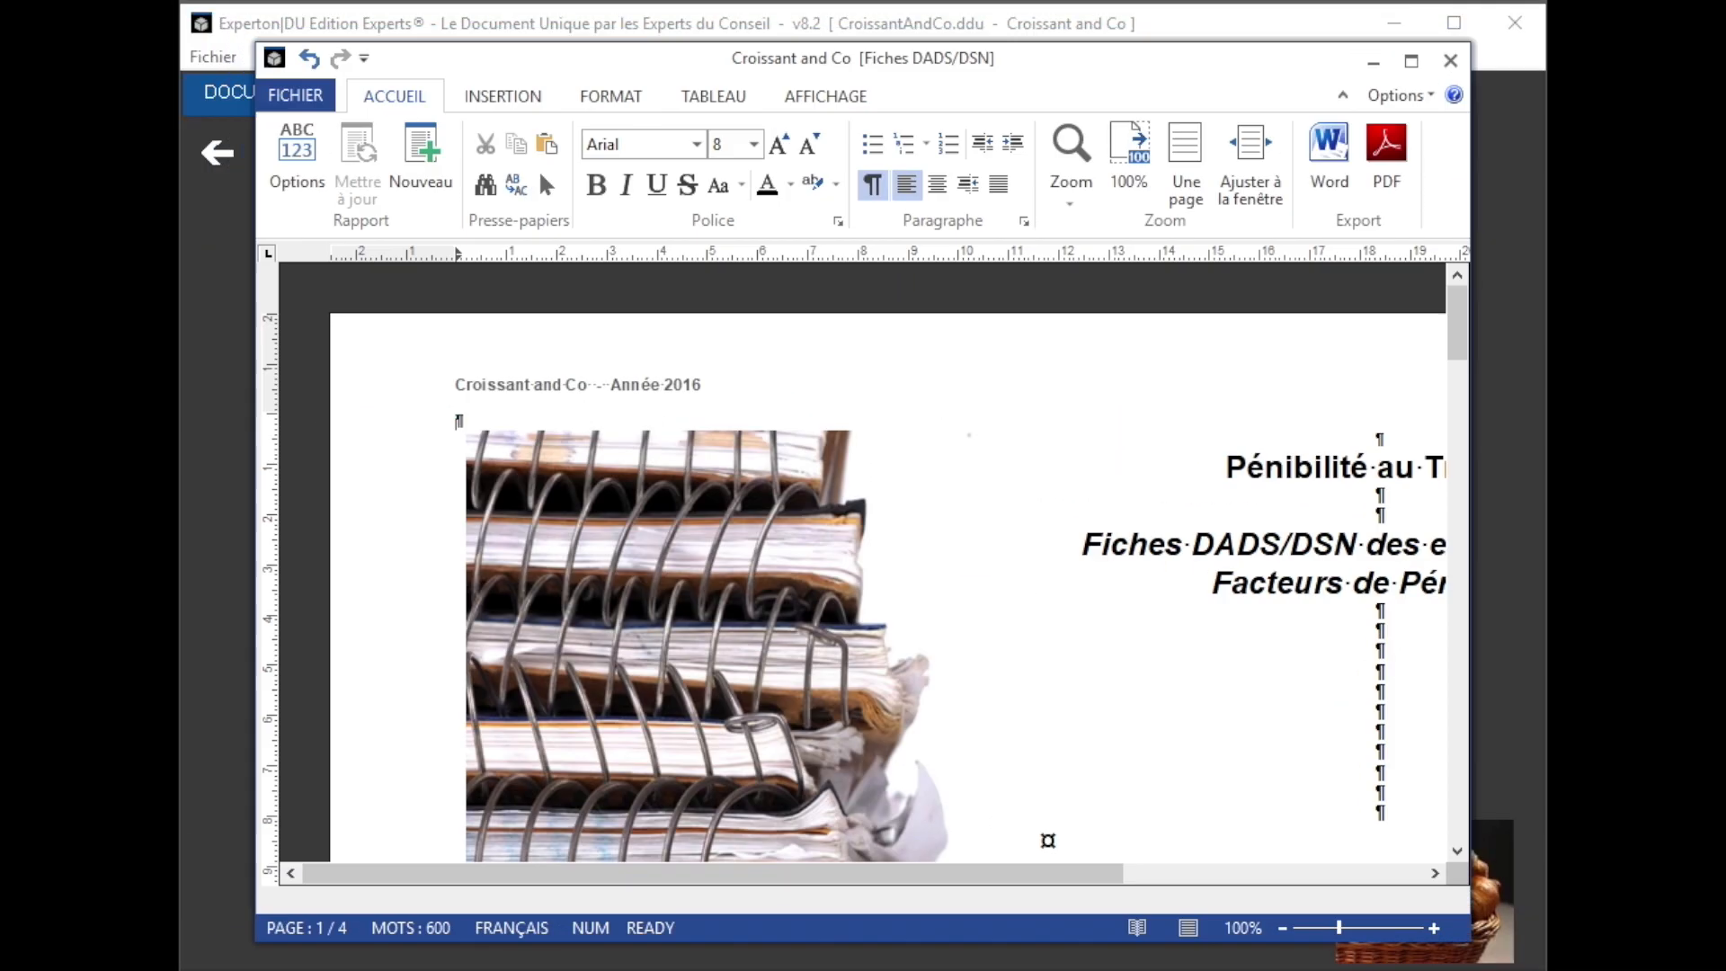
click(1200, 927)
drag(1465, 495, 1470, 757)
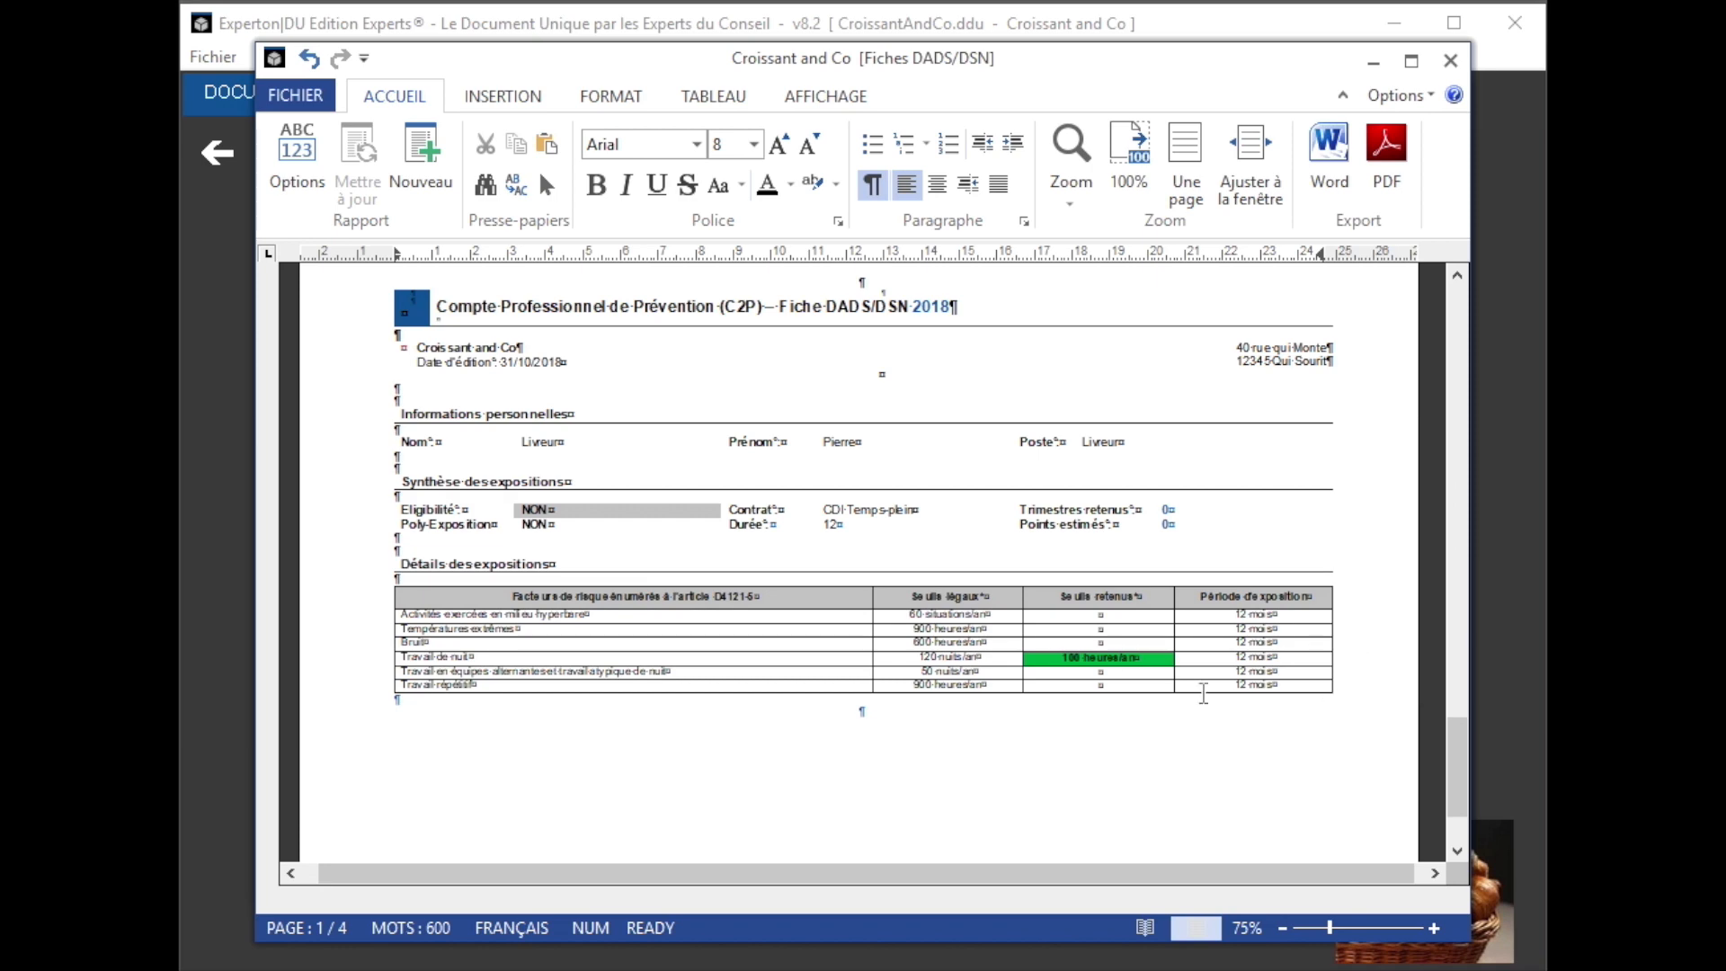
Export the sheet as "Fiches de suivi Pénibilité (Croissant and Co).DOCx", open it in Word and review the employee's exposure page
click(1327, 167)
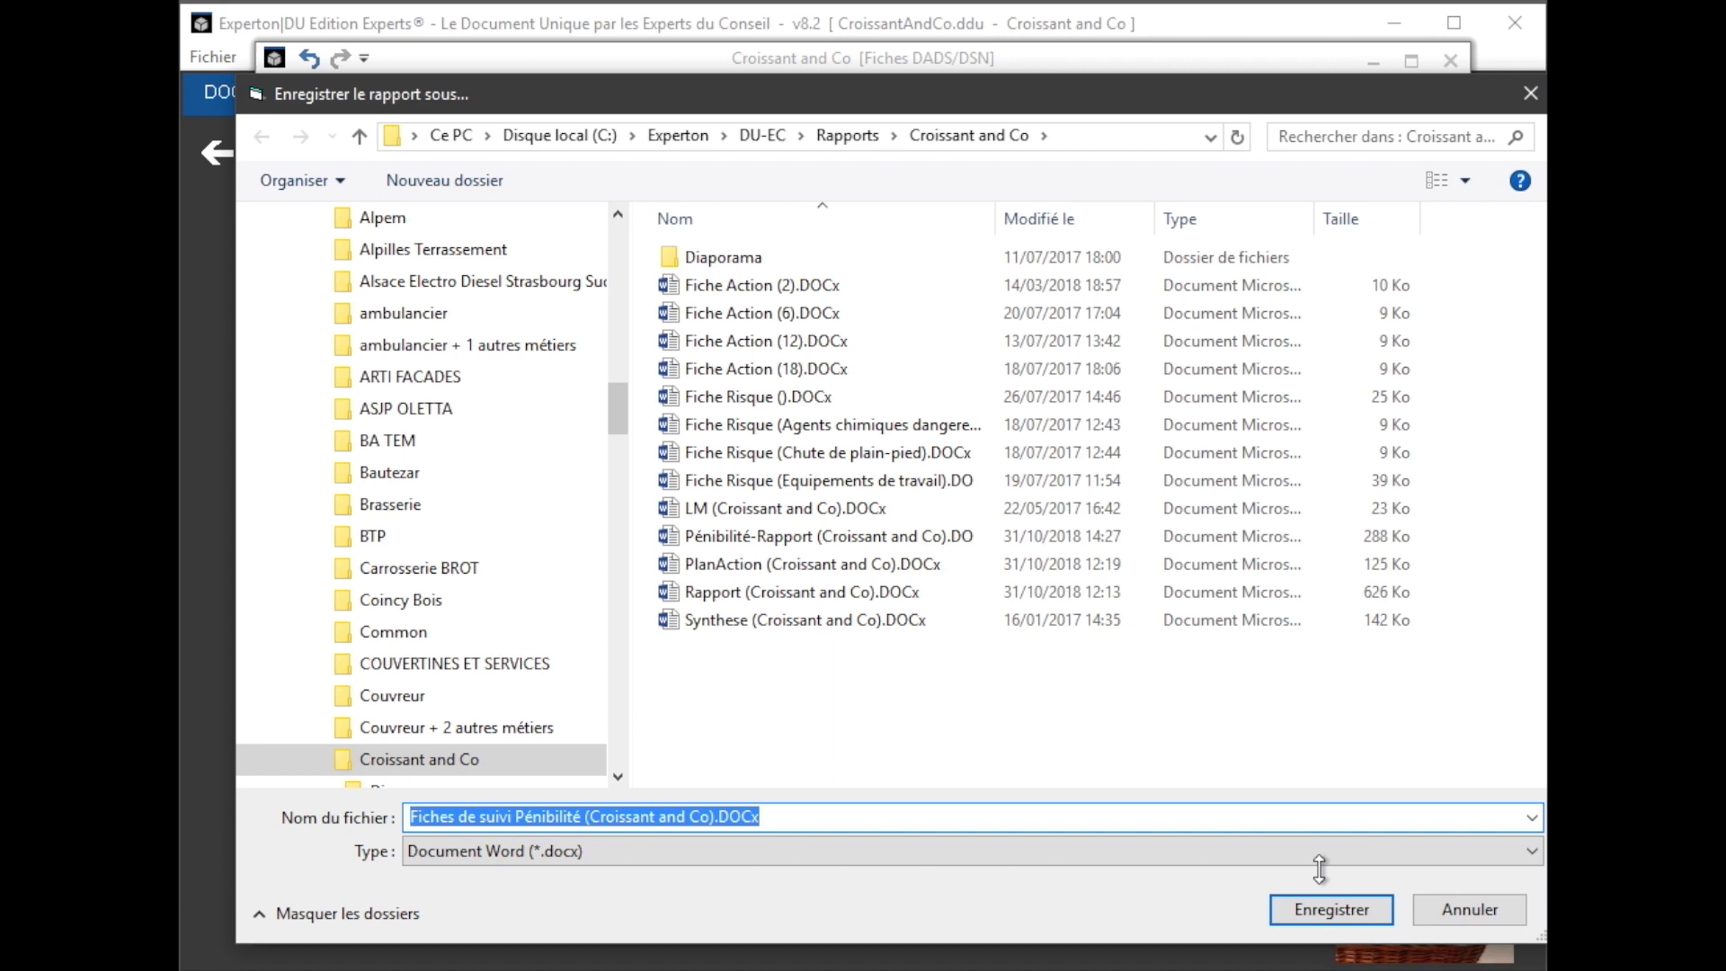
click(1349, 911)
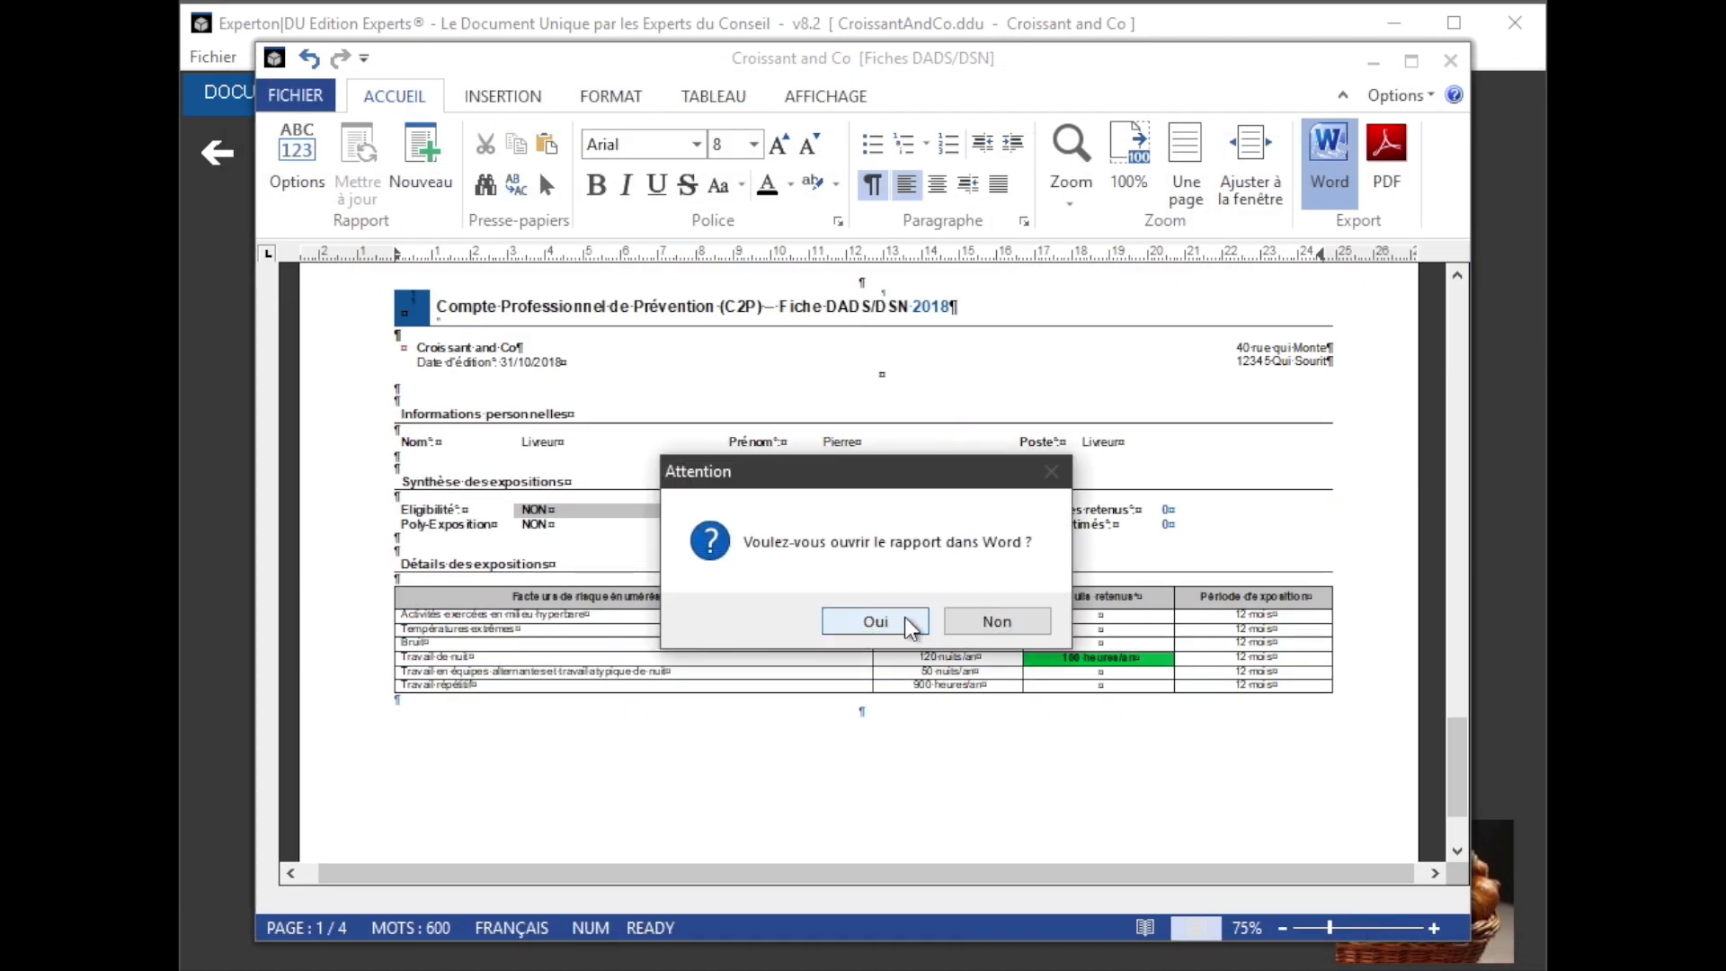
click(919, 639)
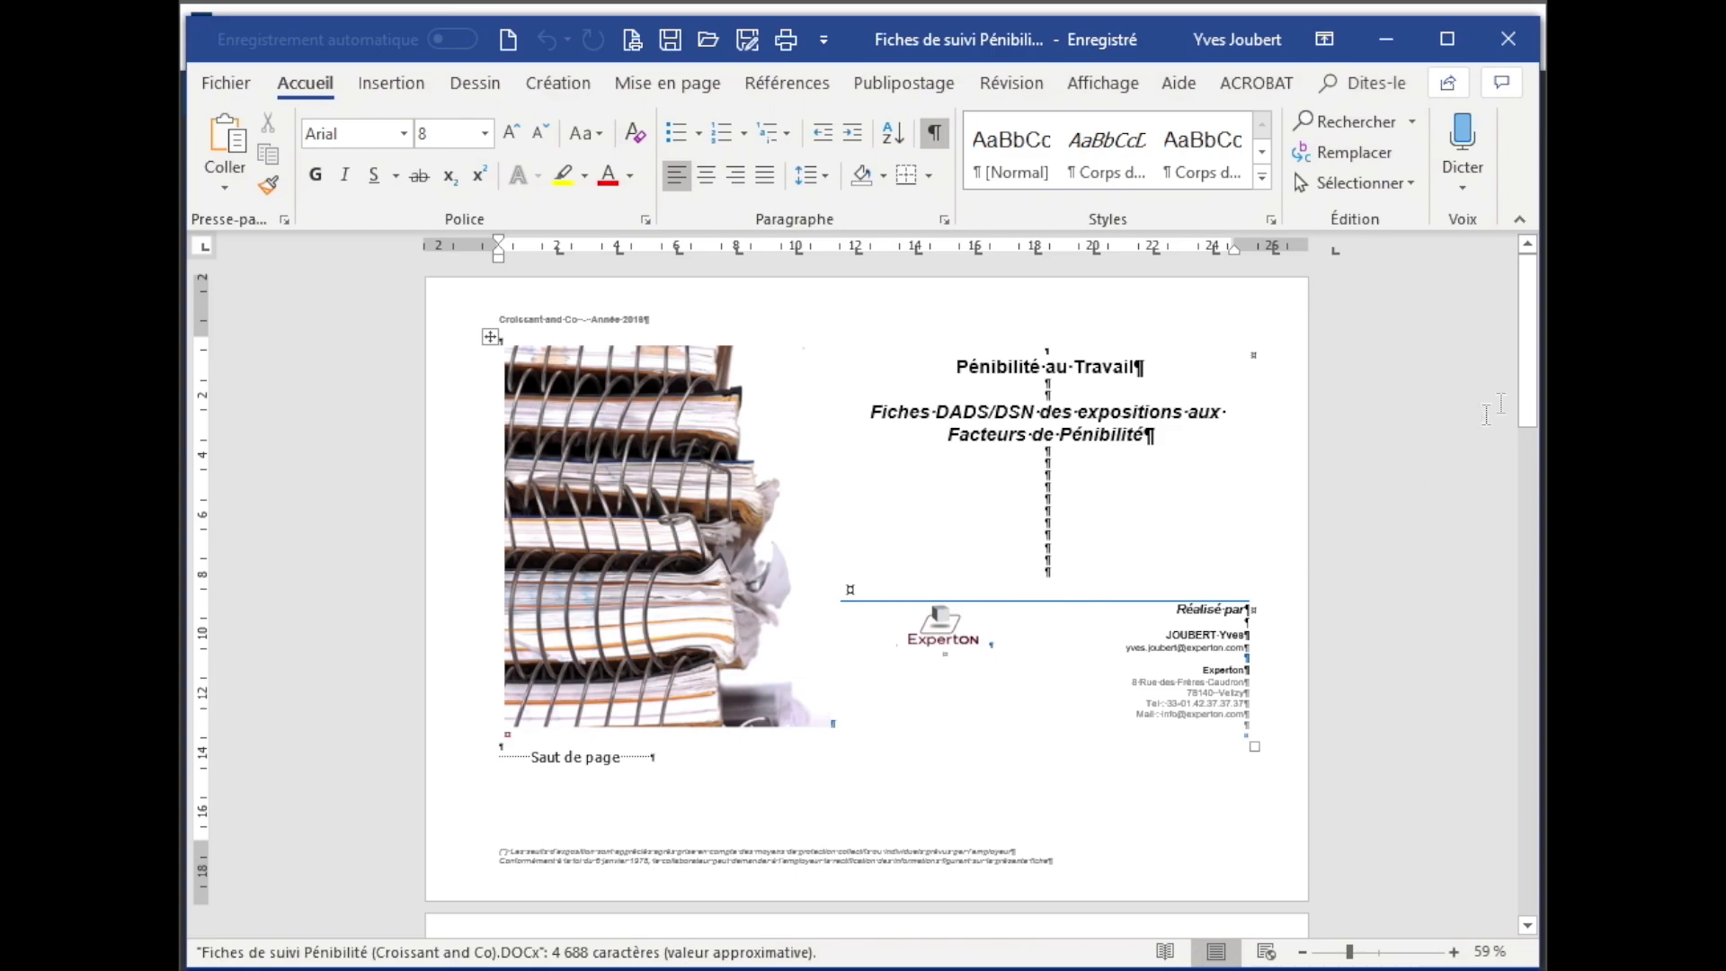
drag(1525, 375, 1518, 809)
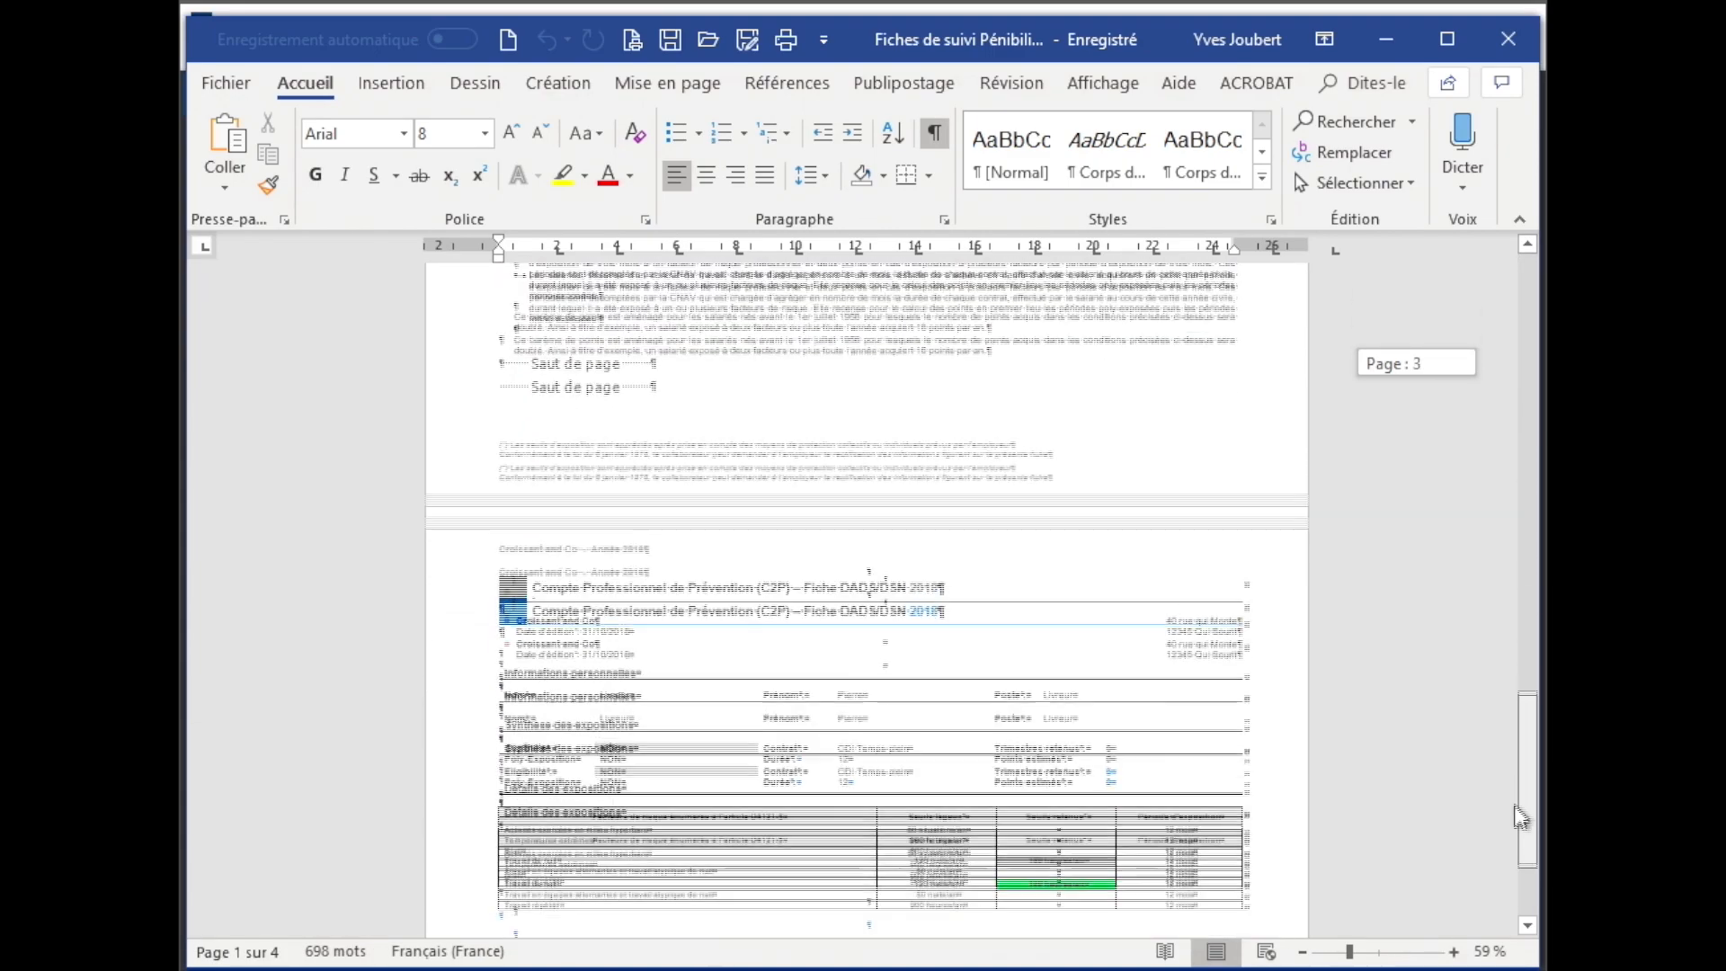